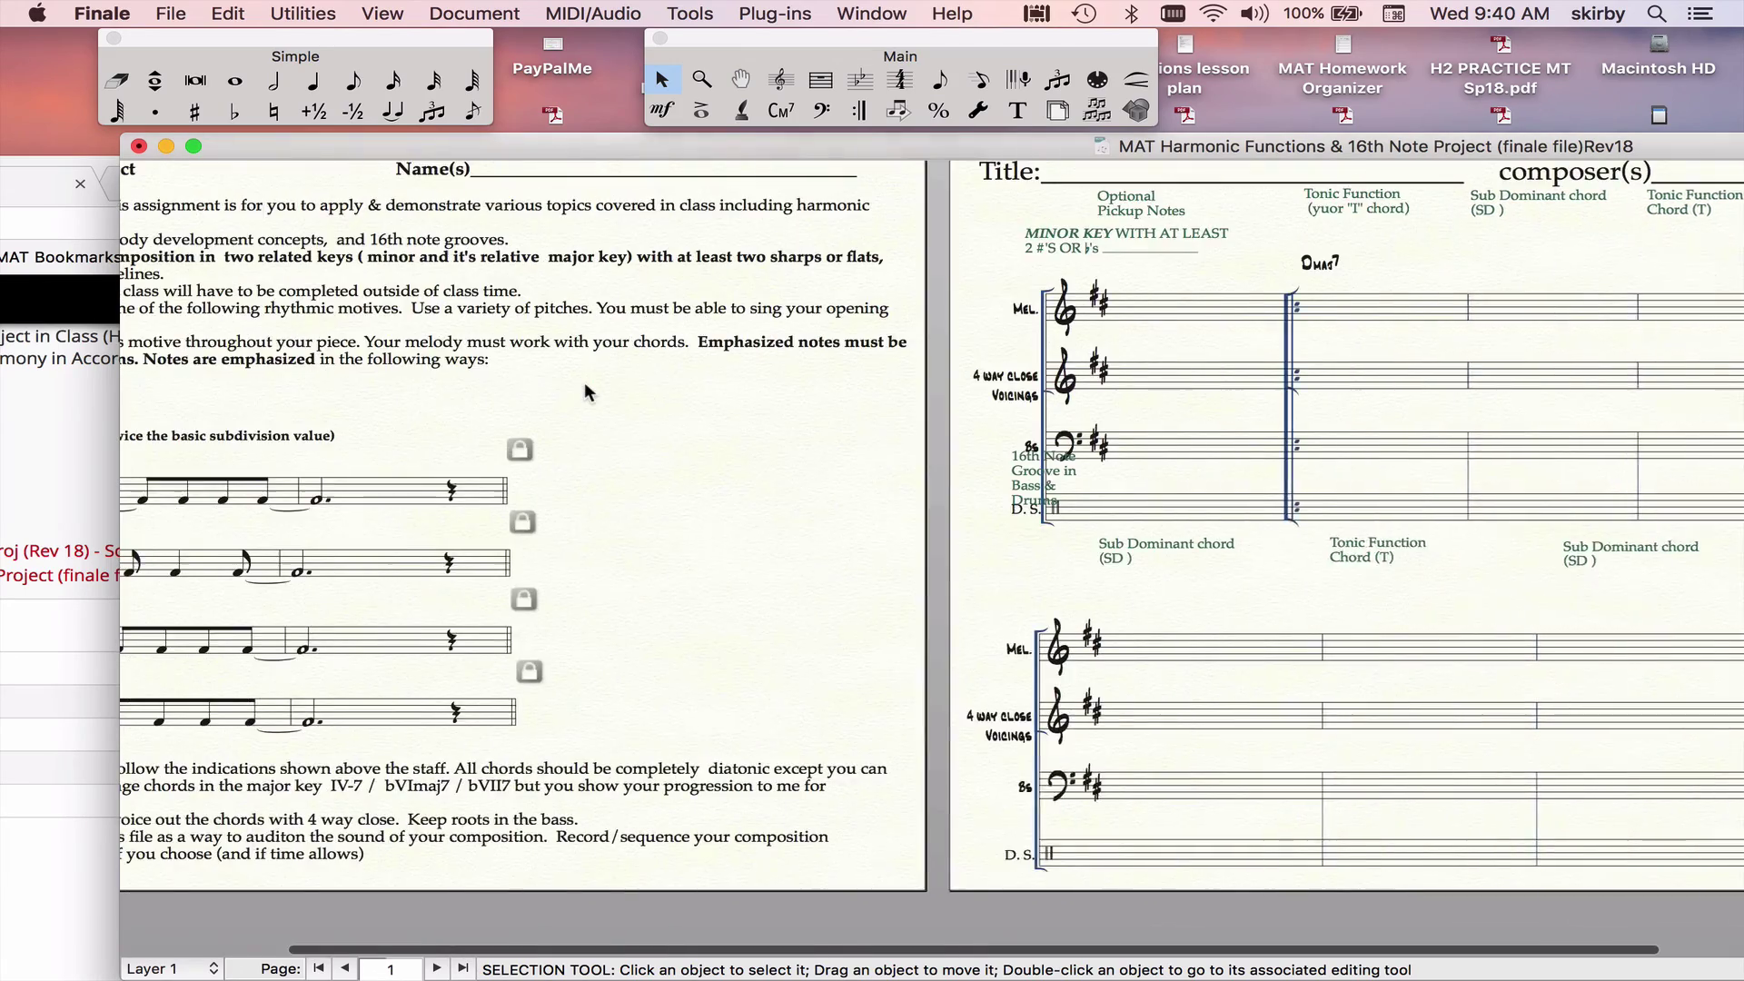
scroll(585, 393, "left", 8)
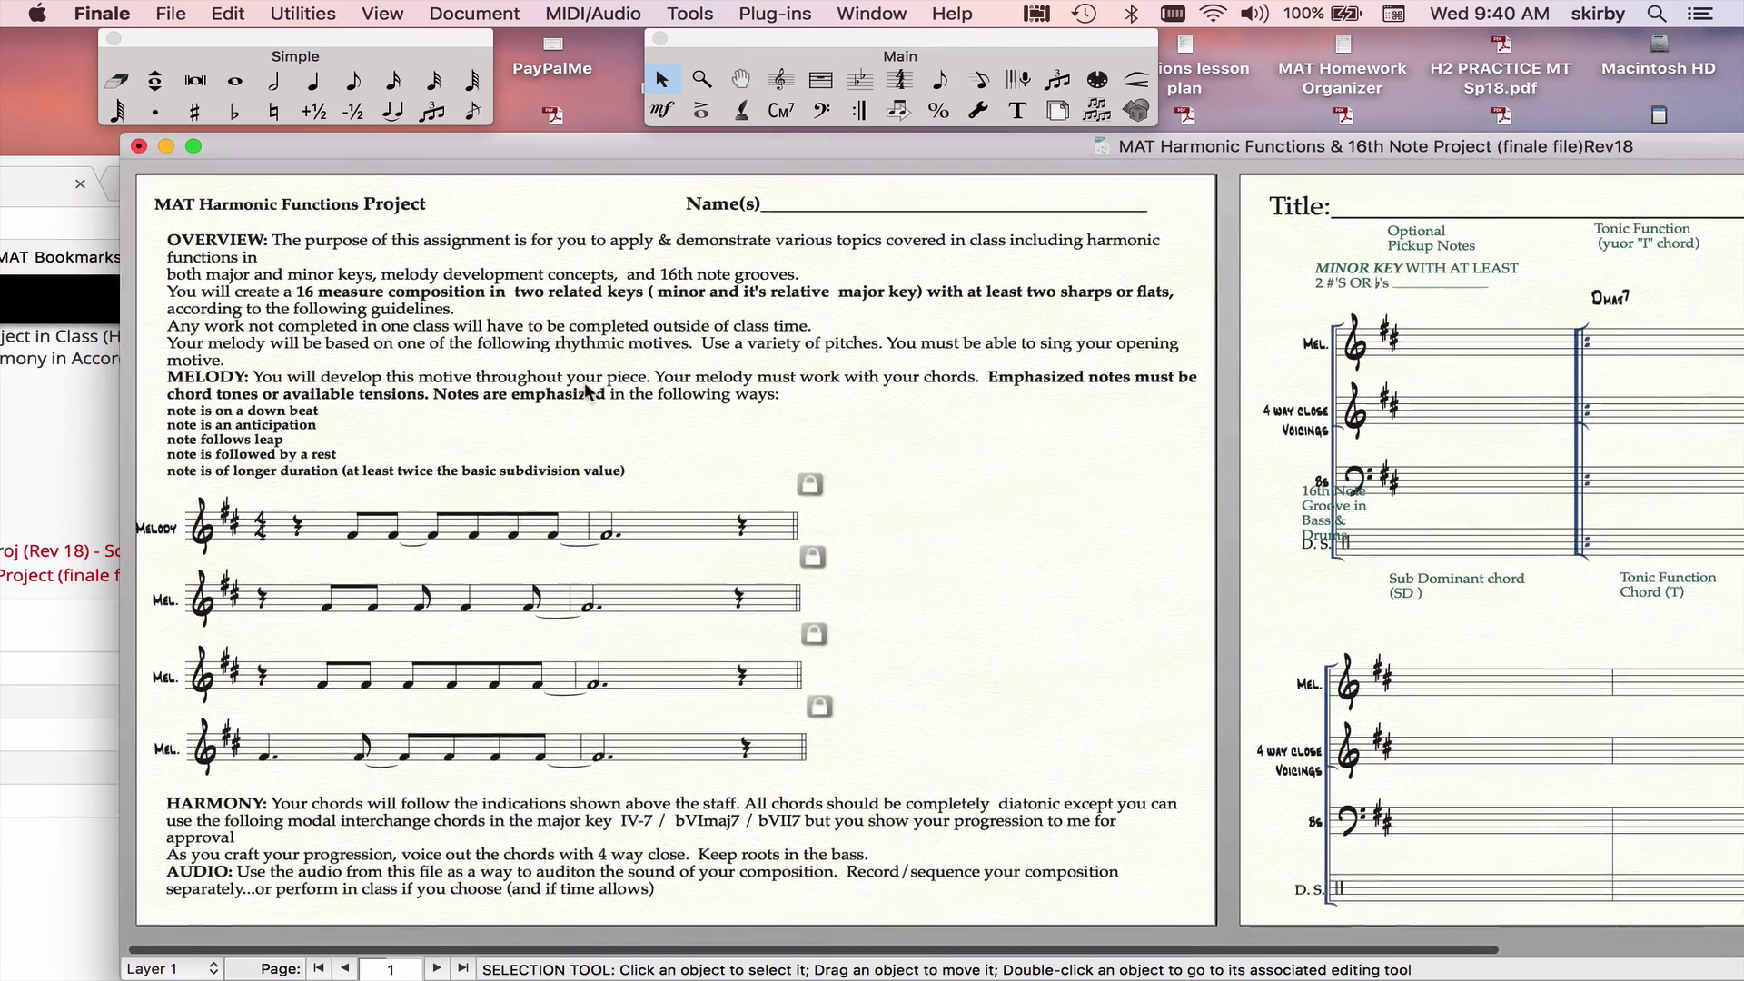
- Scroll the score and shift its window left until page 2's first Mel./voicings/bass system is centered
scroll(585, 382, "right", 2)
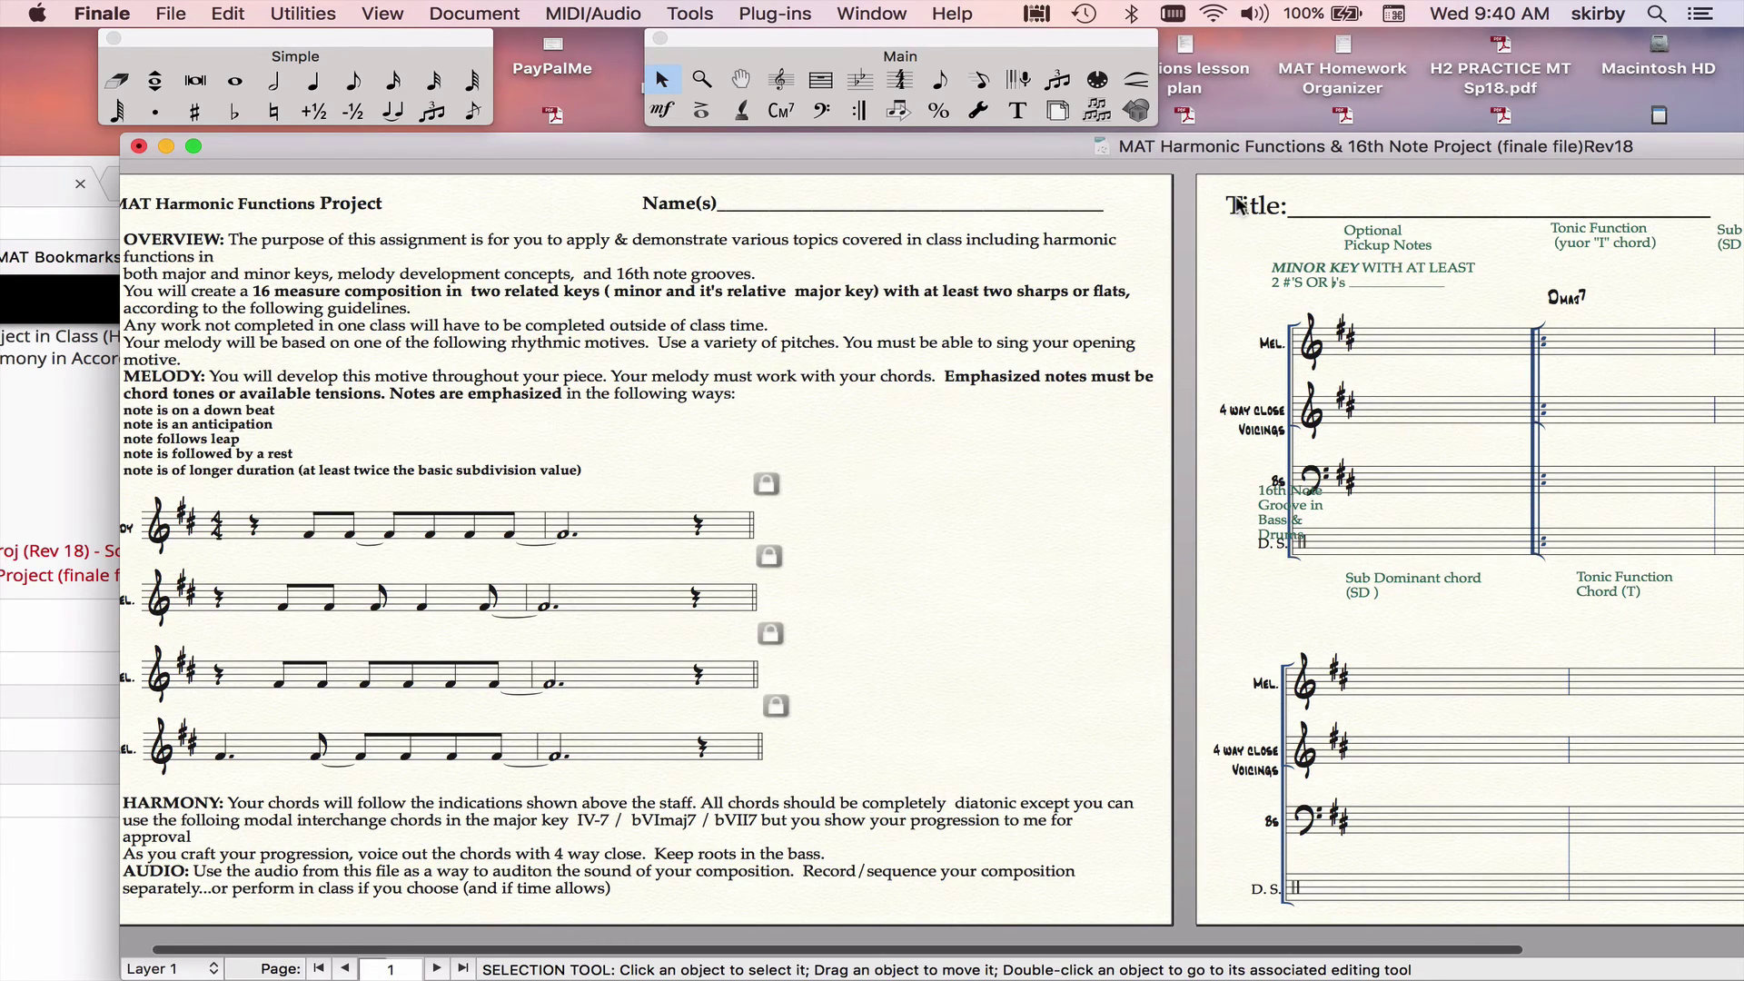
left_click_drag(1268, 149, 652, 153)
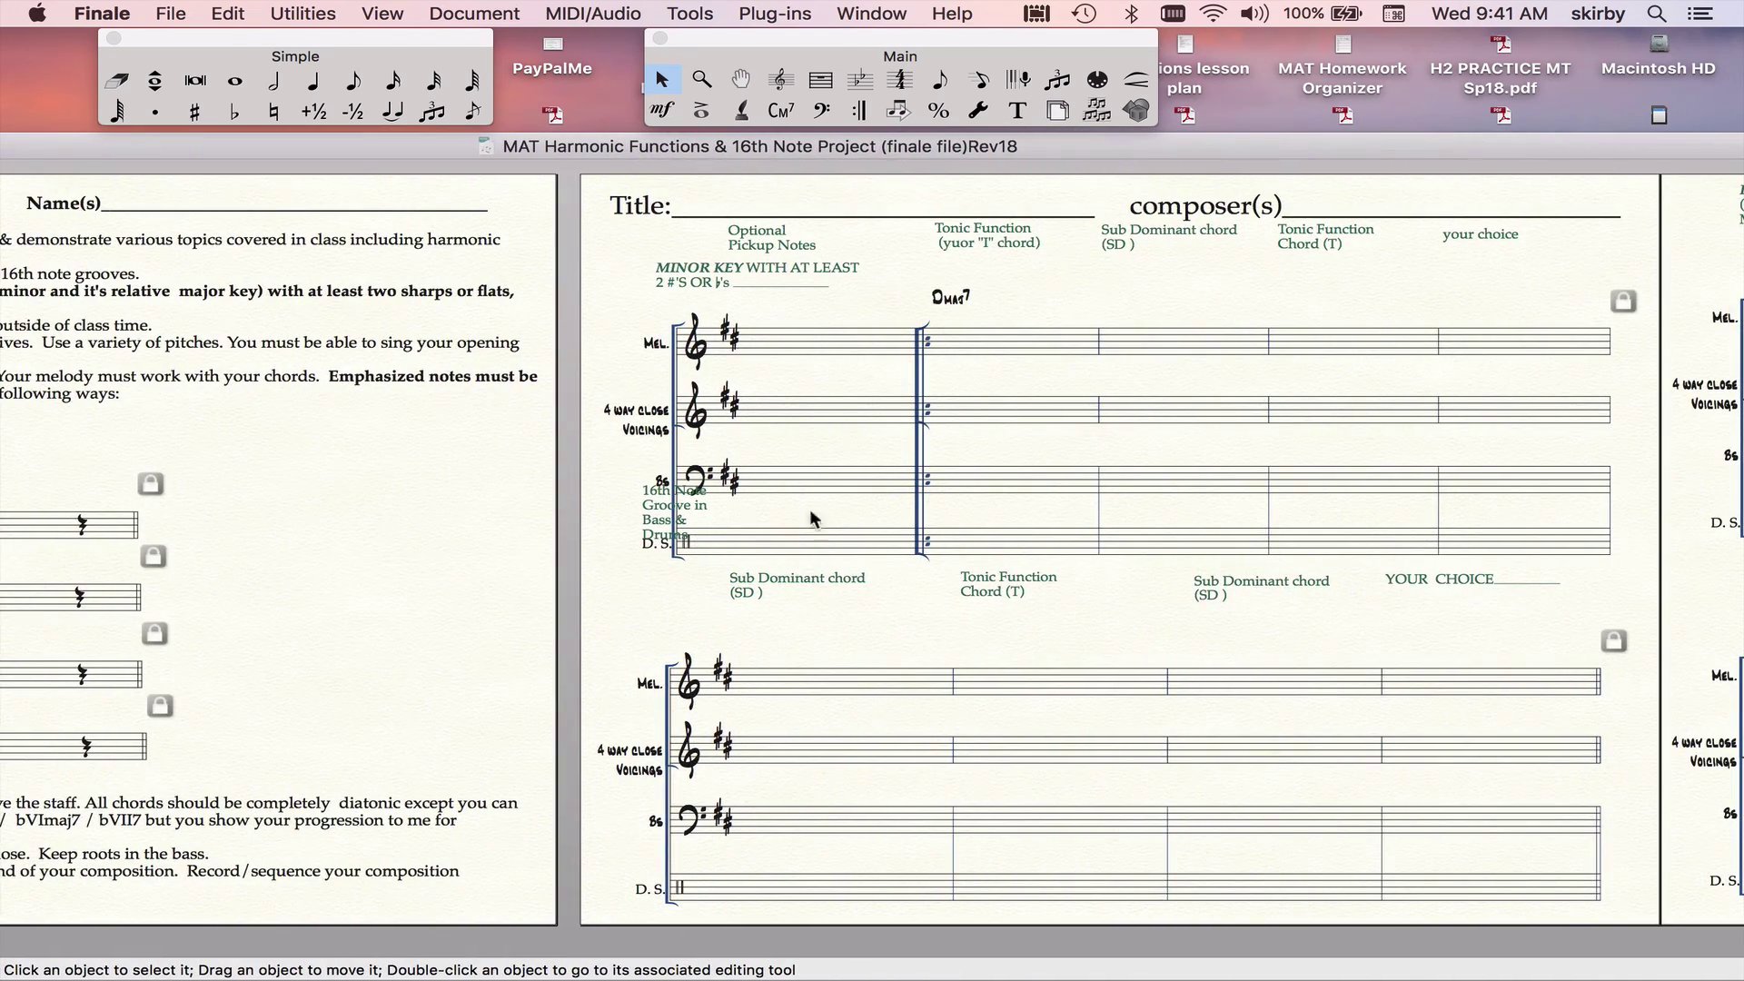
scroll(823, 519, "right", 1)
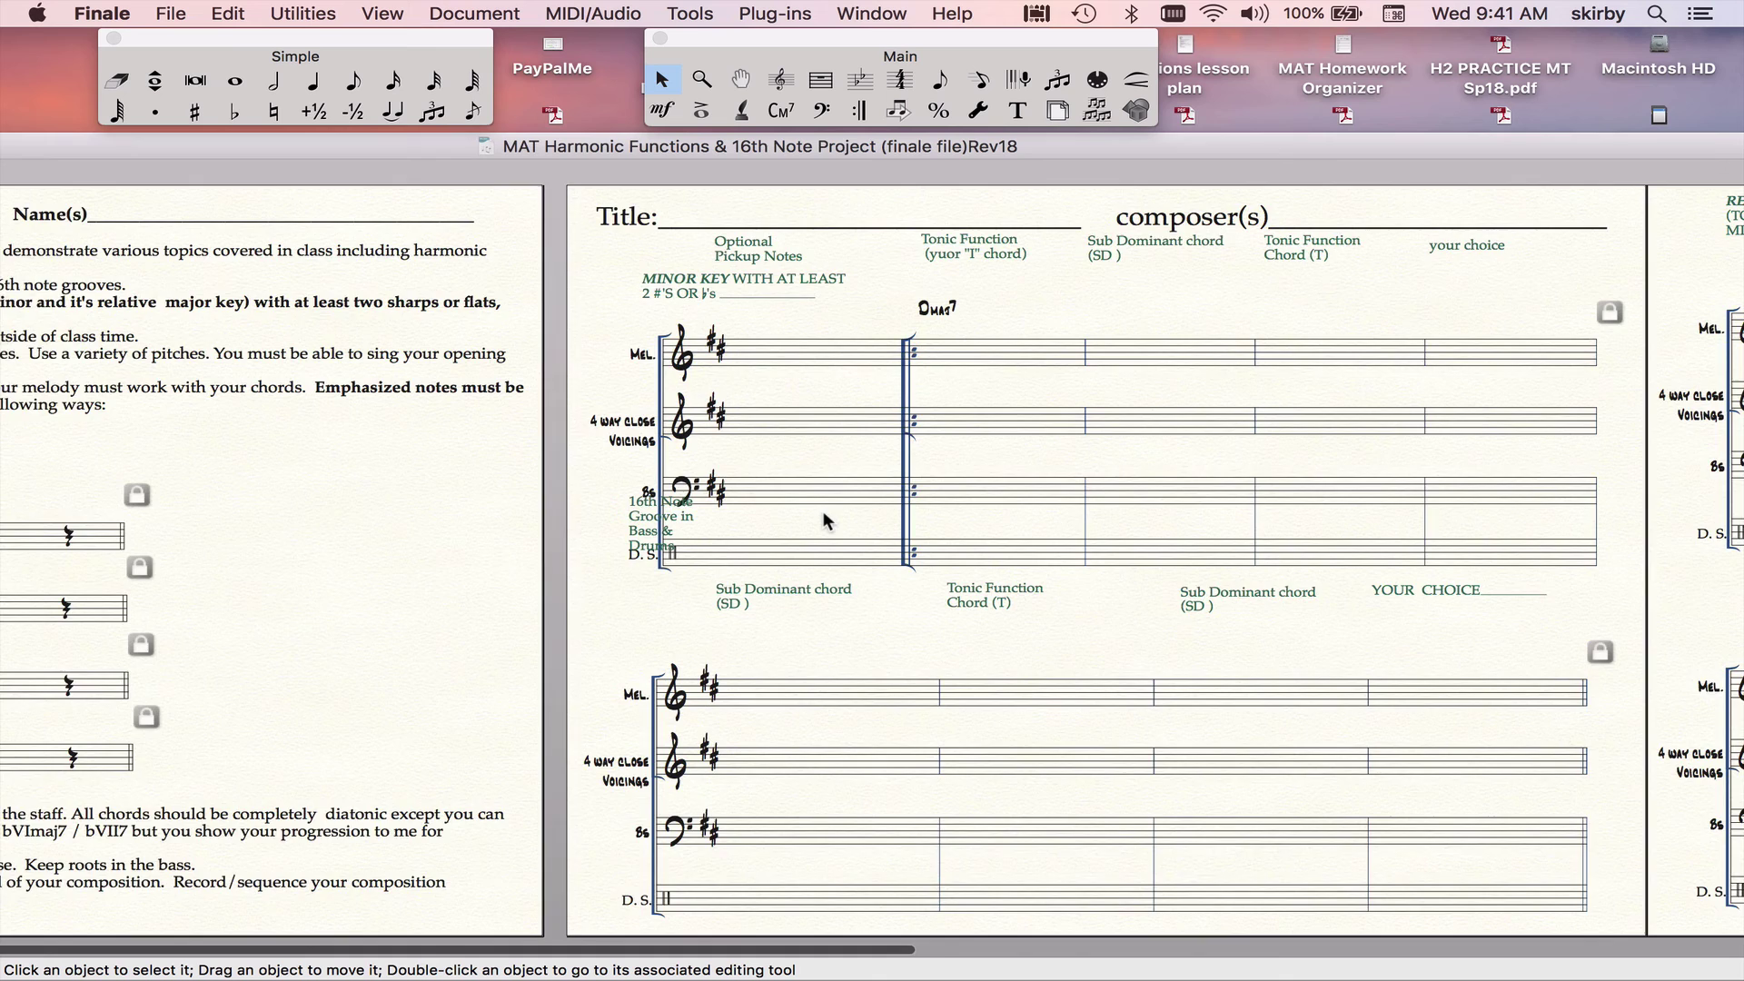
scroll(823, 512, "right", 2)
scroll(823, 512, "right", 3)
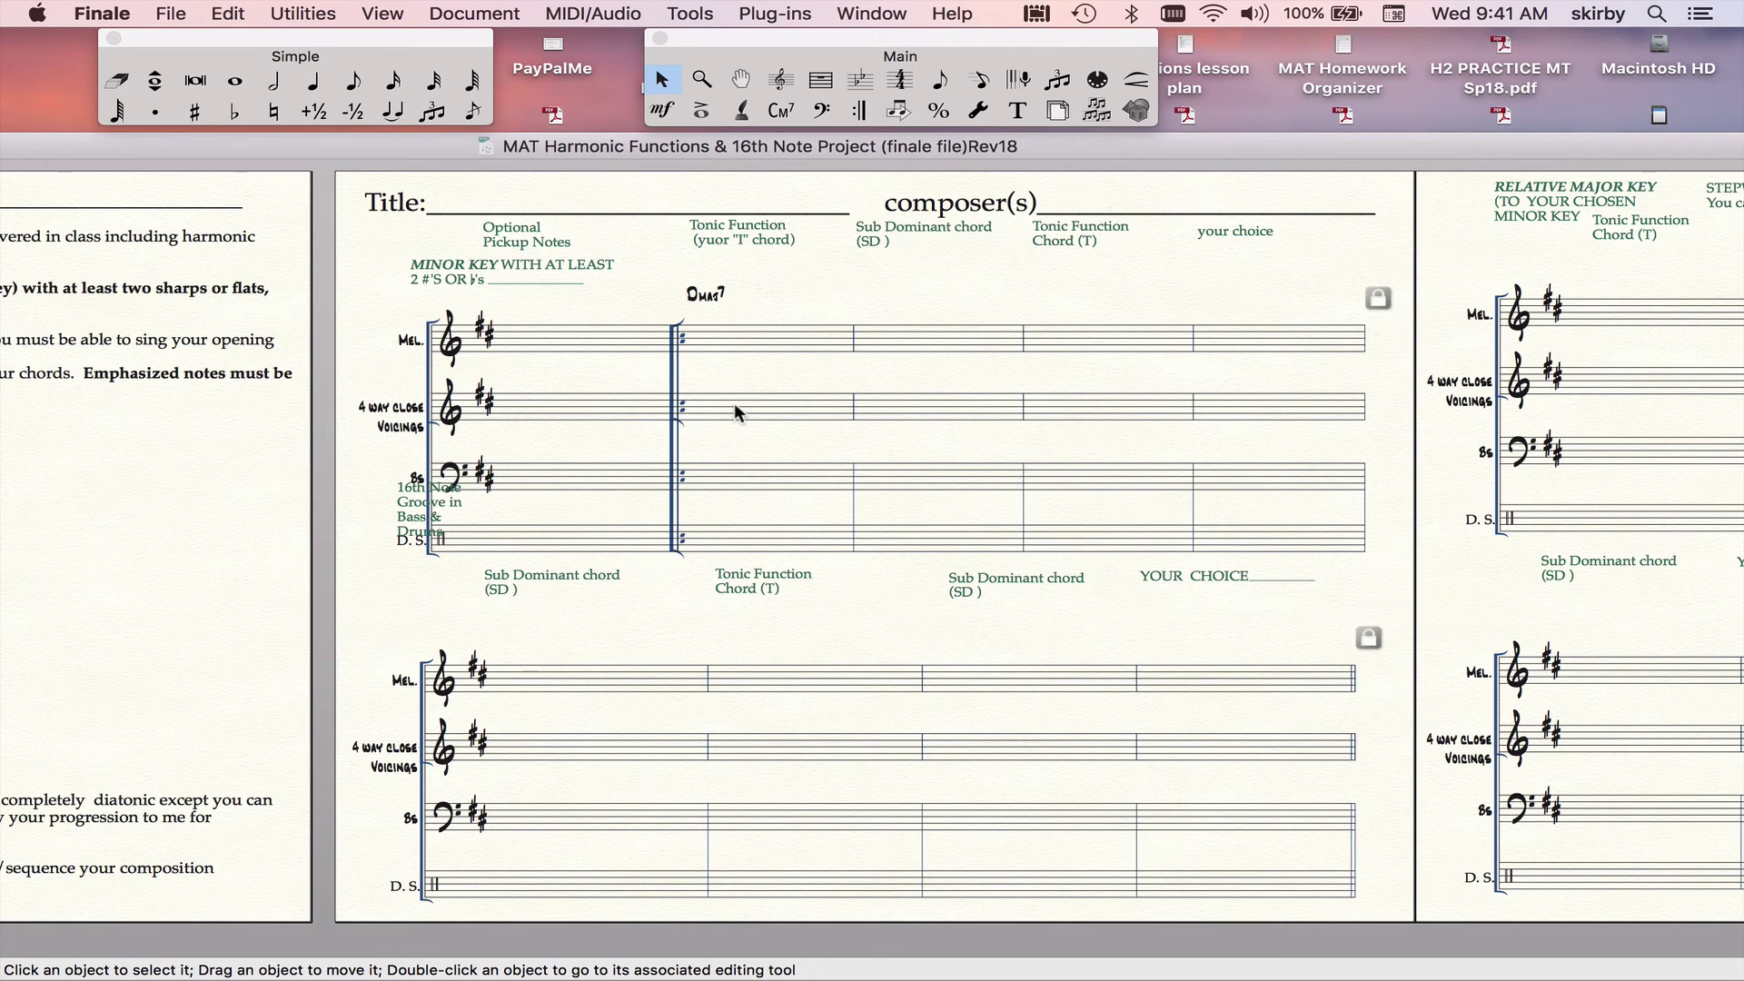
- Delete the Dmaj7 symbol over measure 1 and enter a B-7 chord symbol in its place
left_click(701, 298)
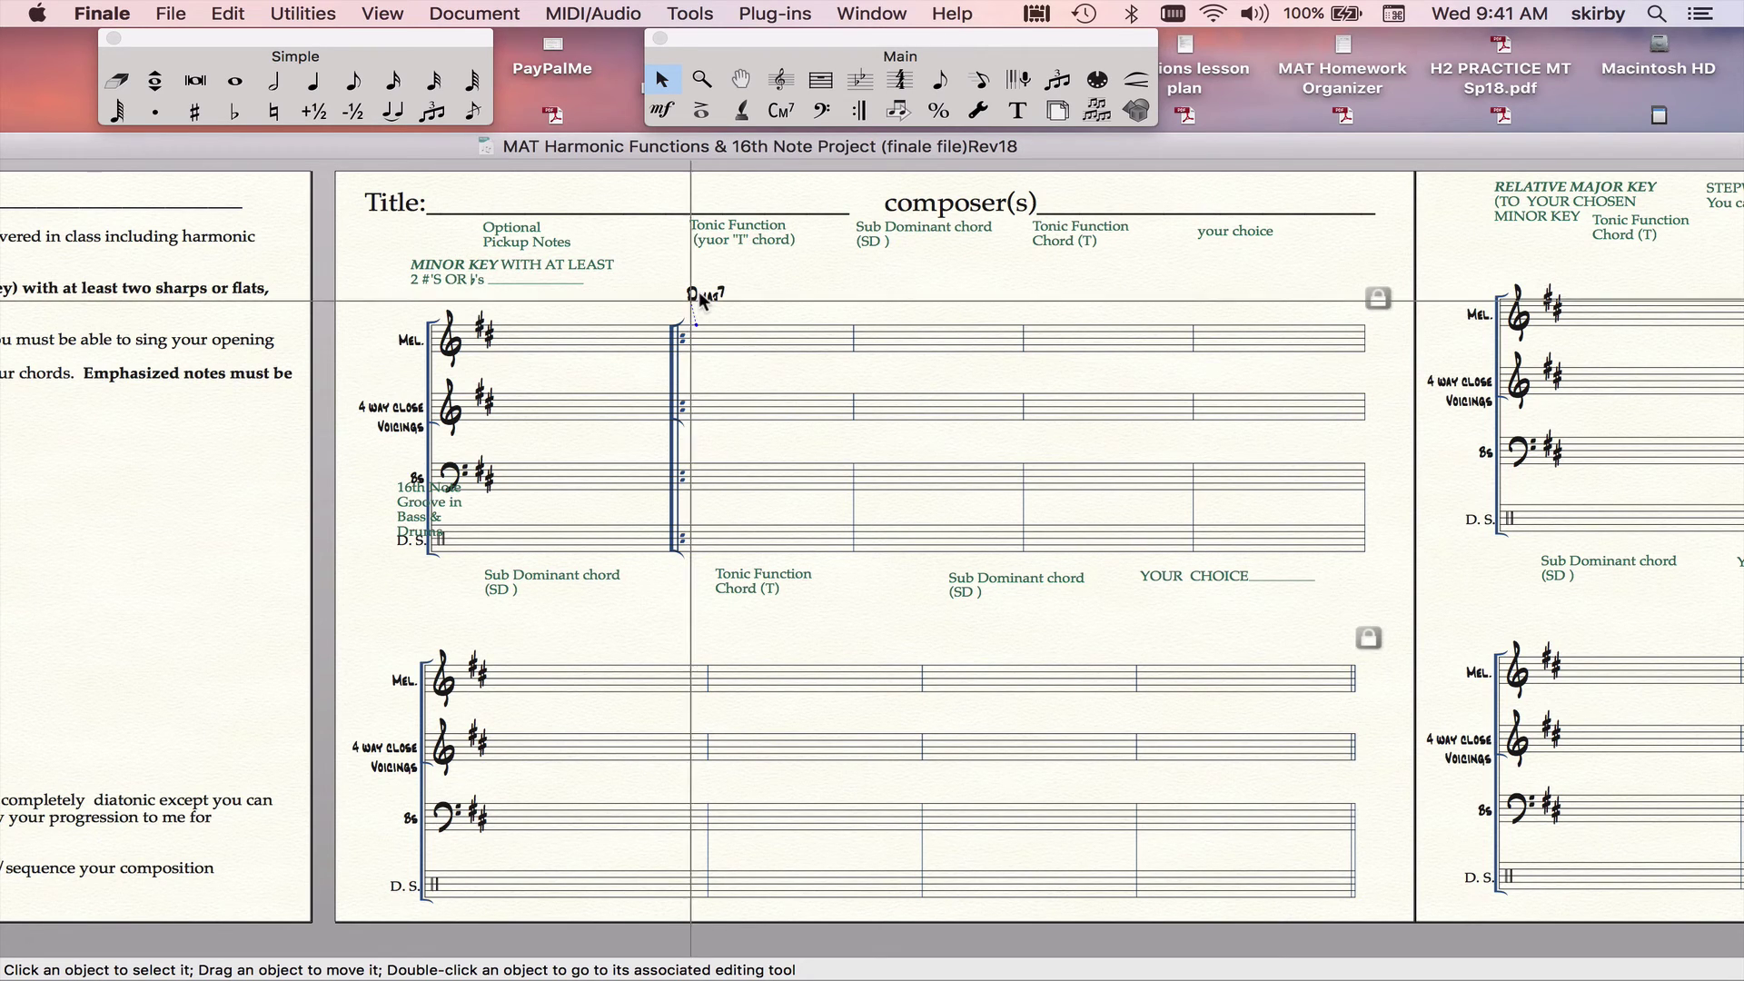
key("Delete")
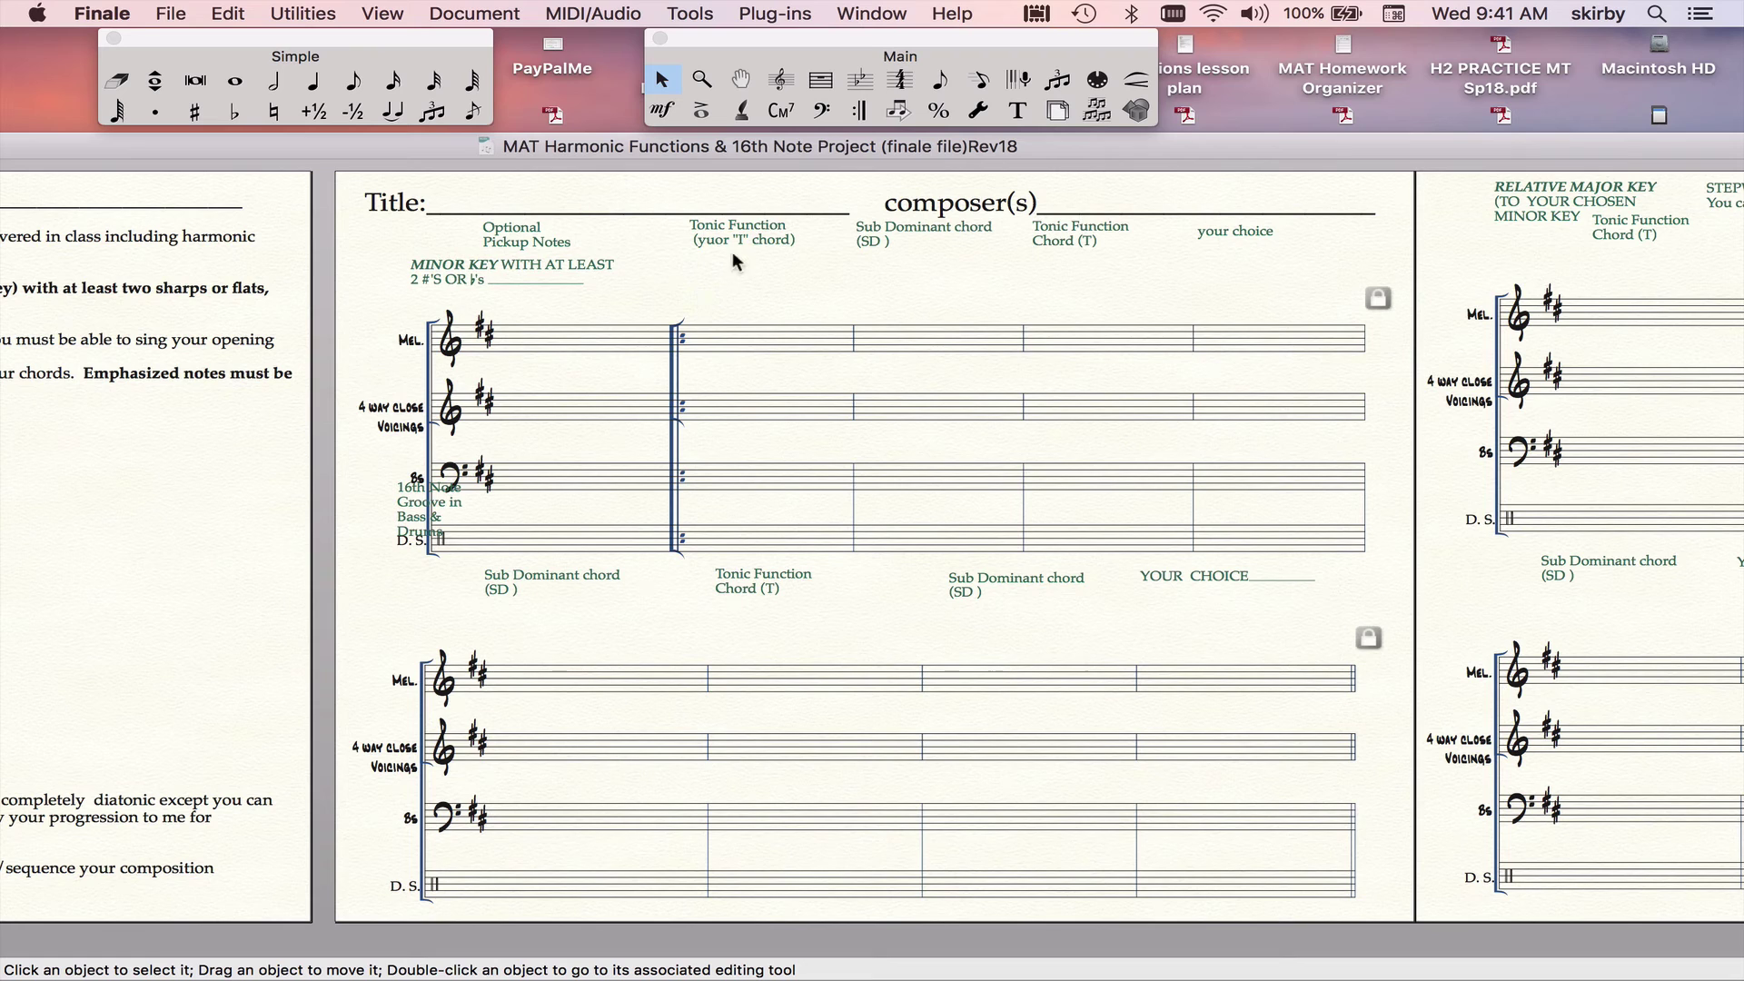
left_click(783, 111)
left_click(708, 324)
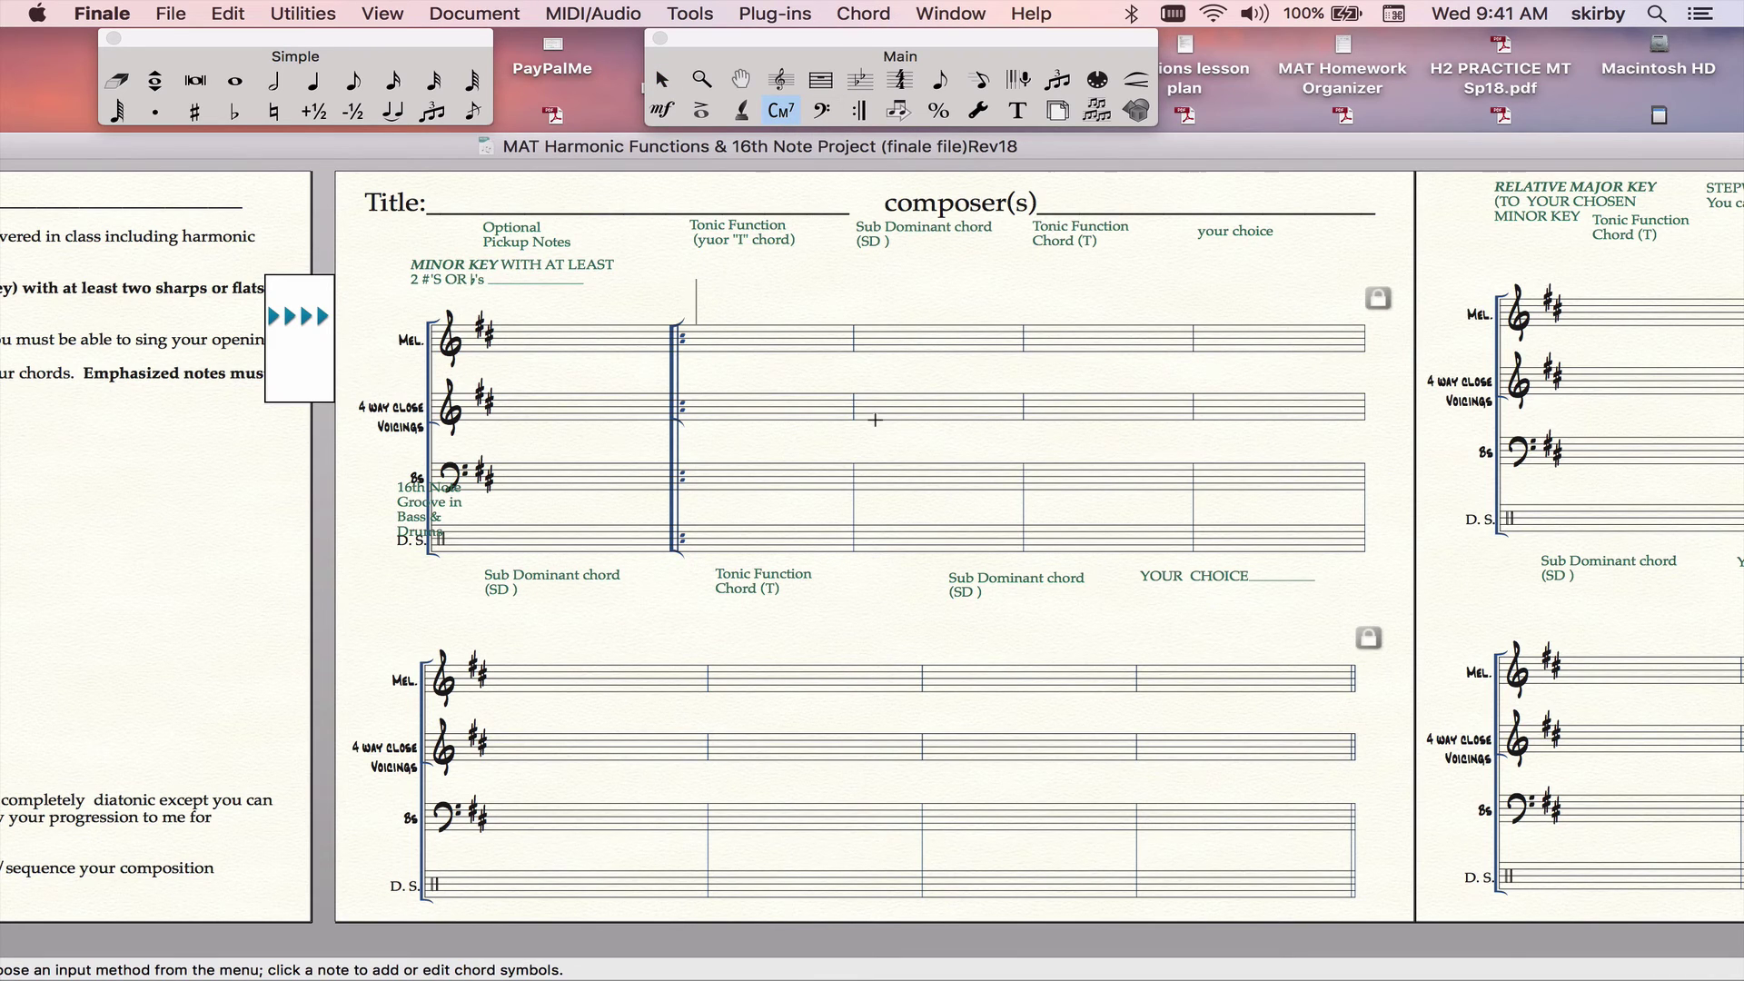
type("B-7")
left_click(809, 366)
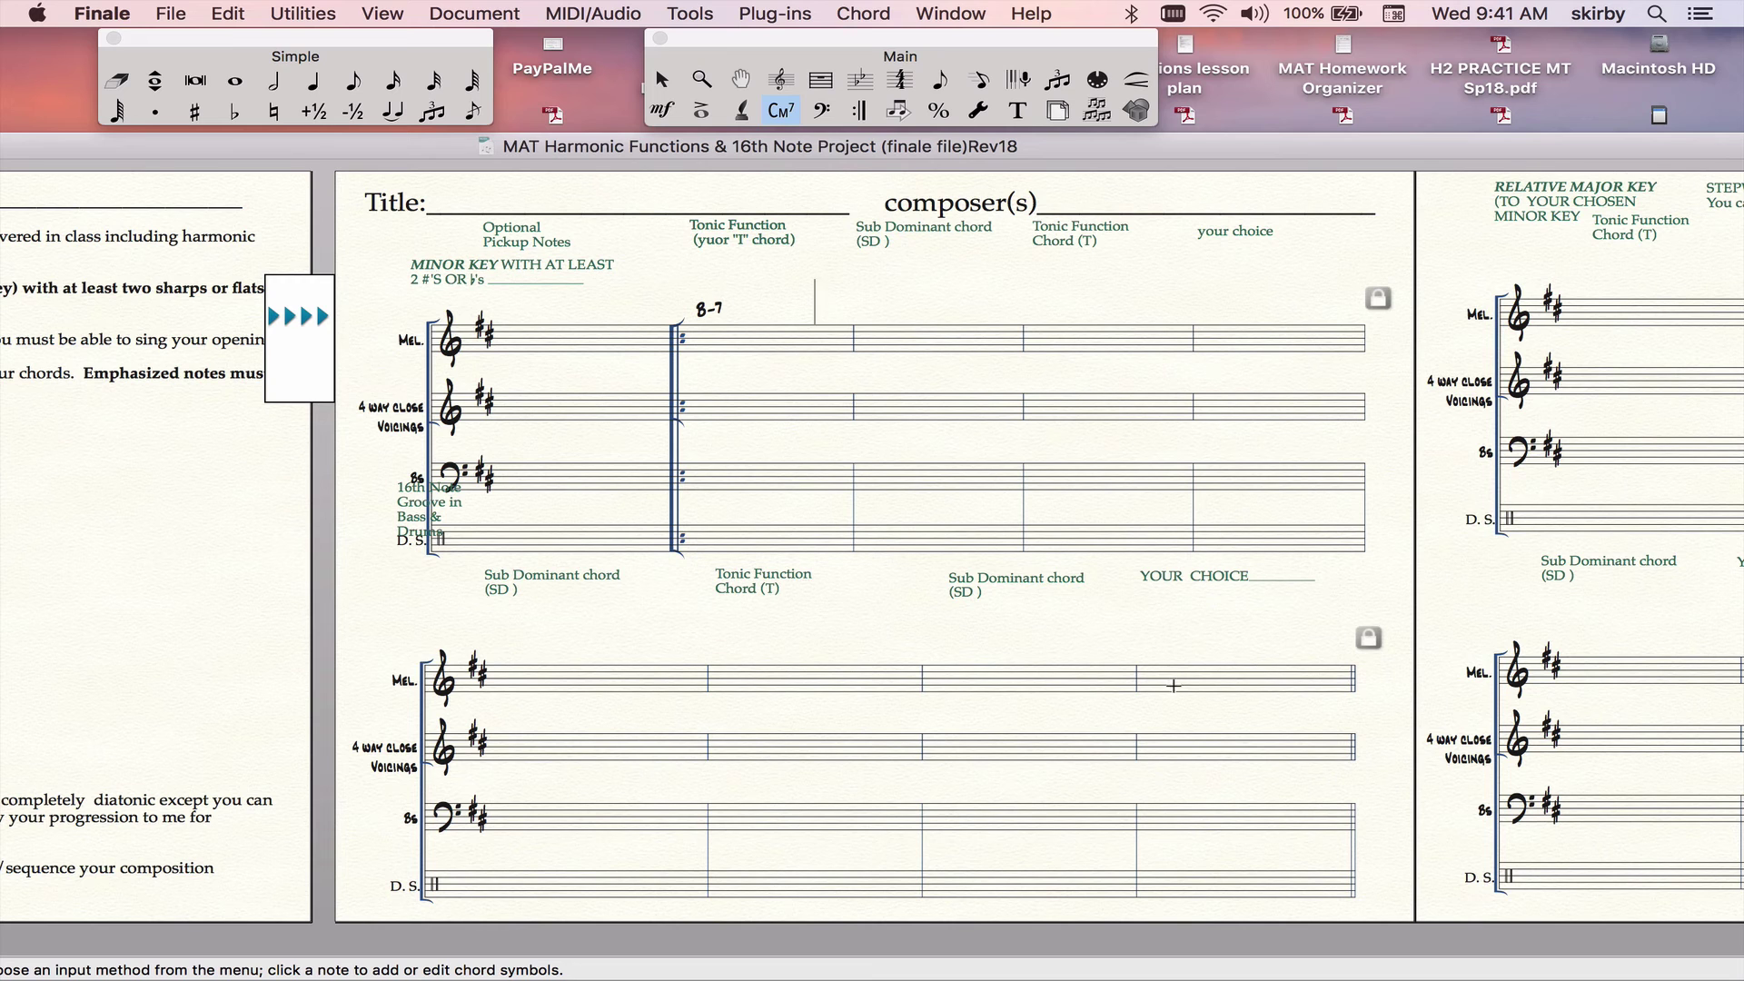
- Scroll across the first system to review the Gmaj7, Dmaj7, Gmaj7 and E-7 chords and voicings
scroll(1000, 673, "right", 3)
scroll(904, 681, "right", 10)
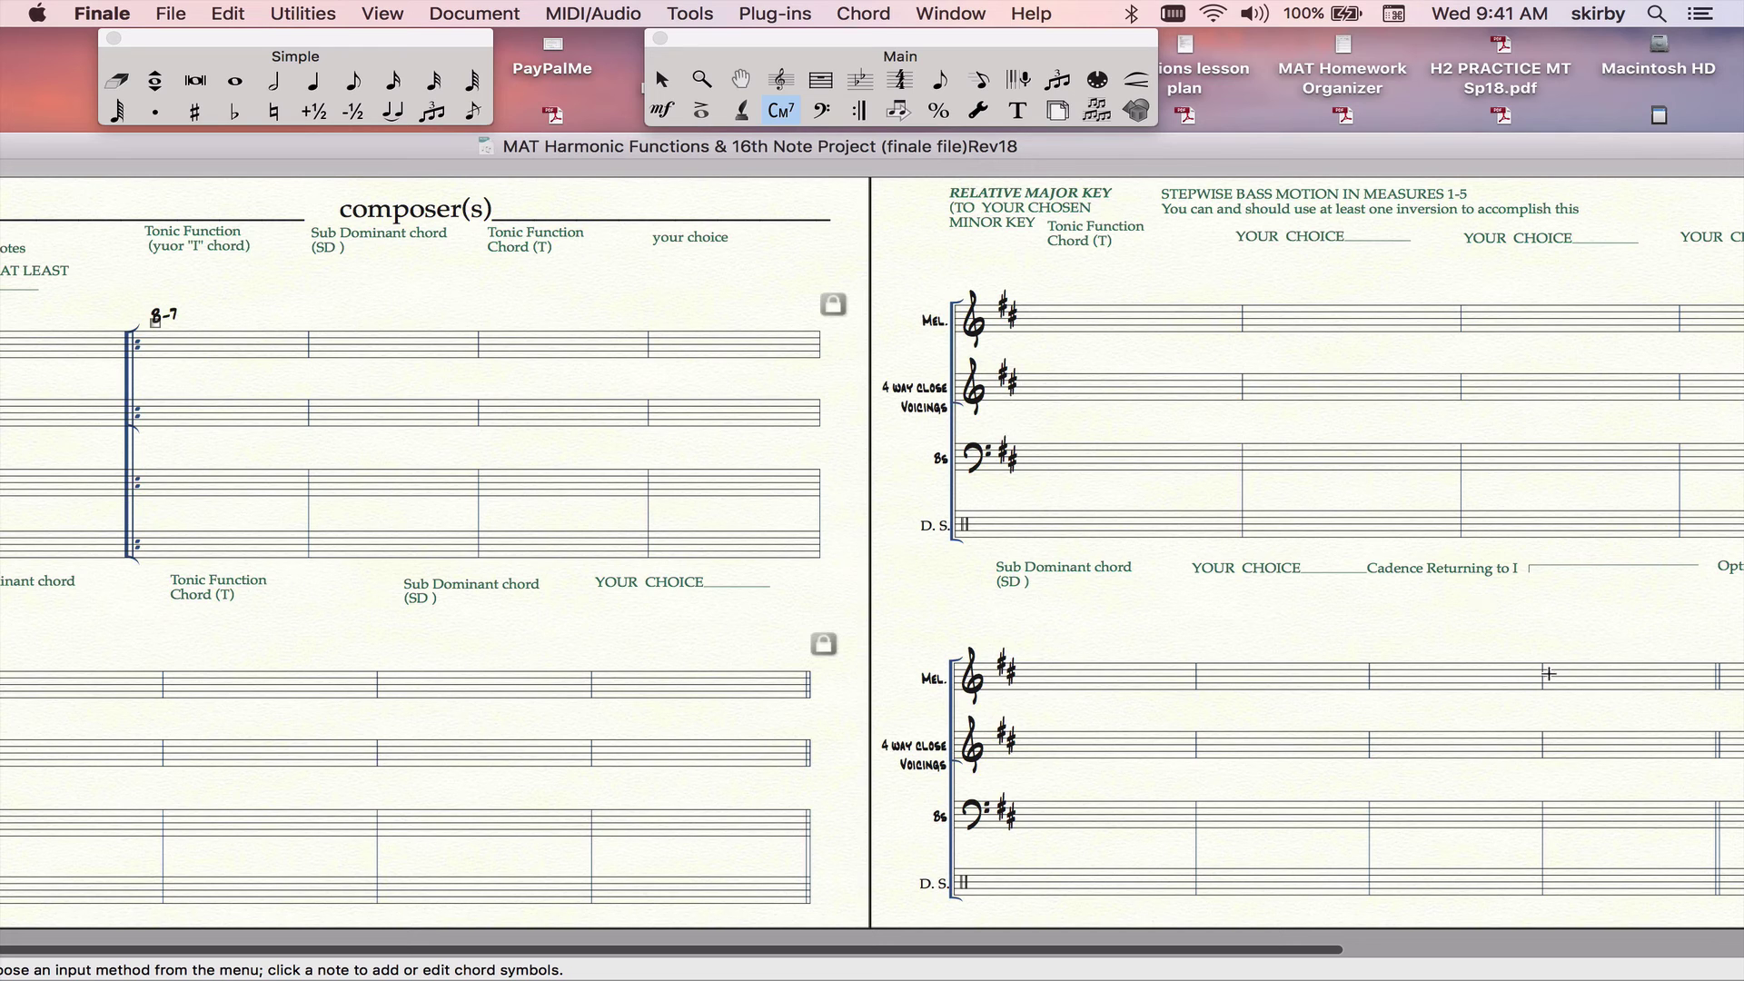
scroll(1547, 745, "left", 20)
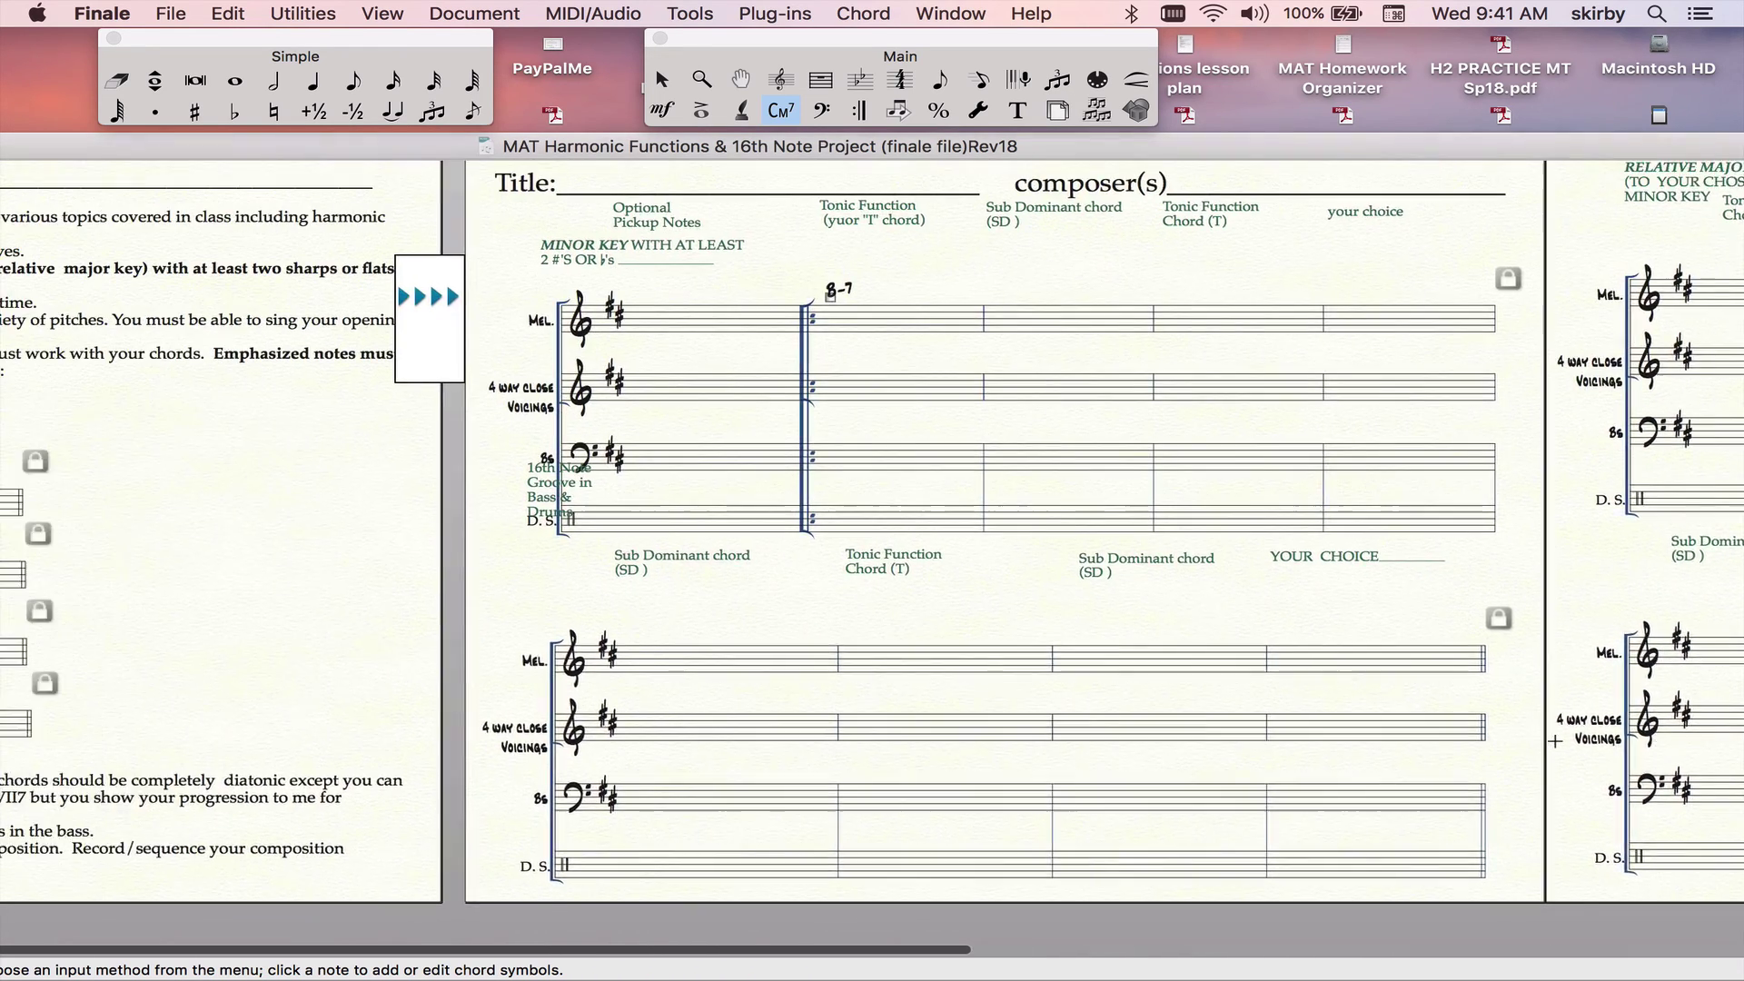
scroll(1555, 741, "up", 3)
scroll(1556, 741, "right", 3)
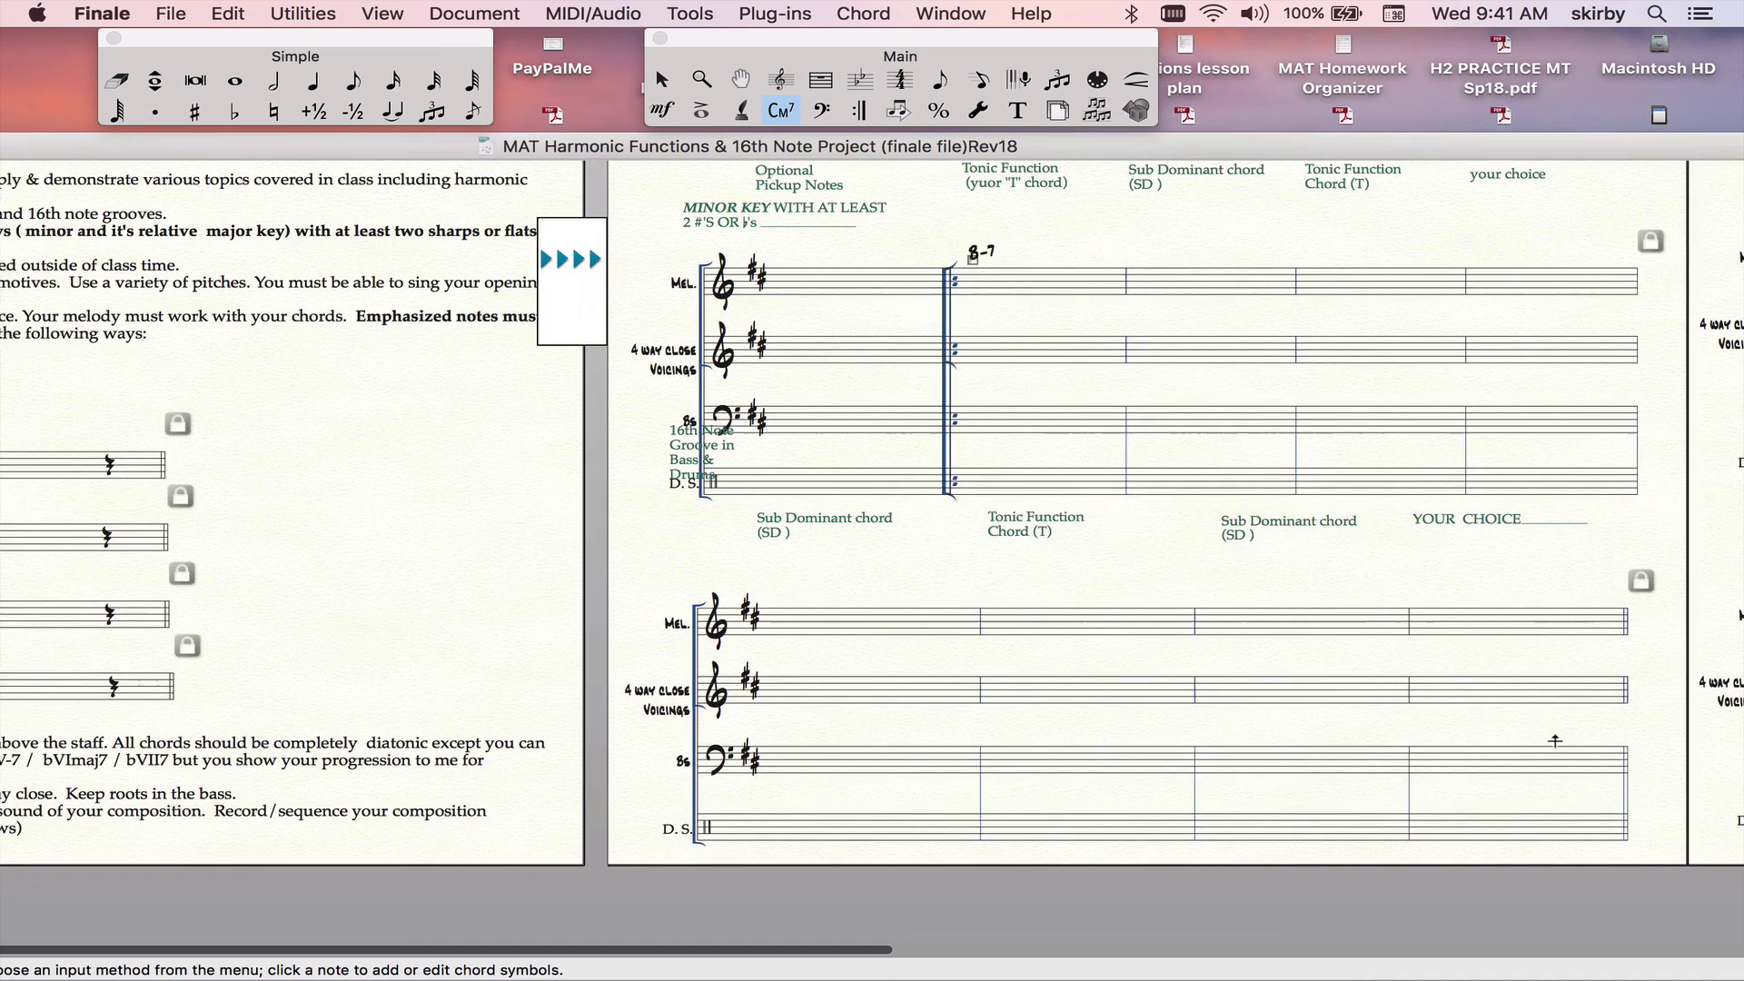
scroll(1555, 741, "right", 2)
scroll(1556, 741, "up", 1)
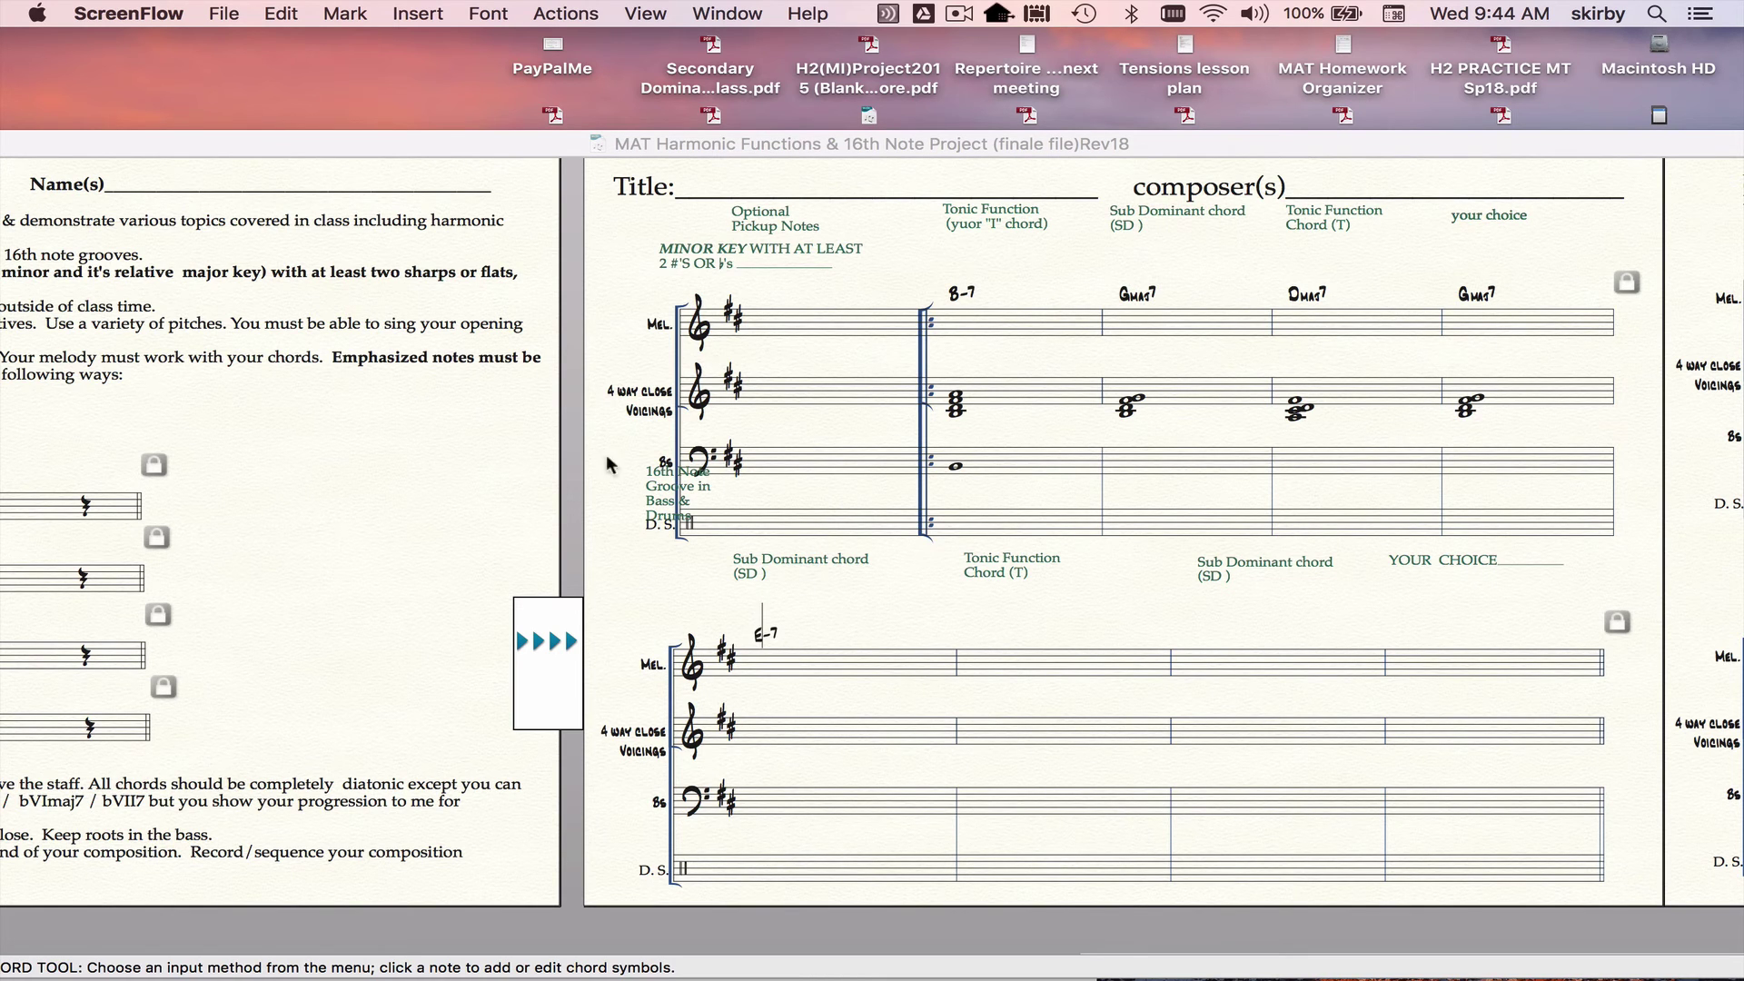
- Bring the score window forward and move it right to expose the instructions page's four melody motives
scroll(400, 444, "left", 4)
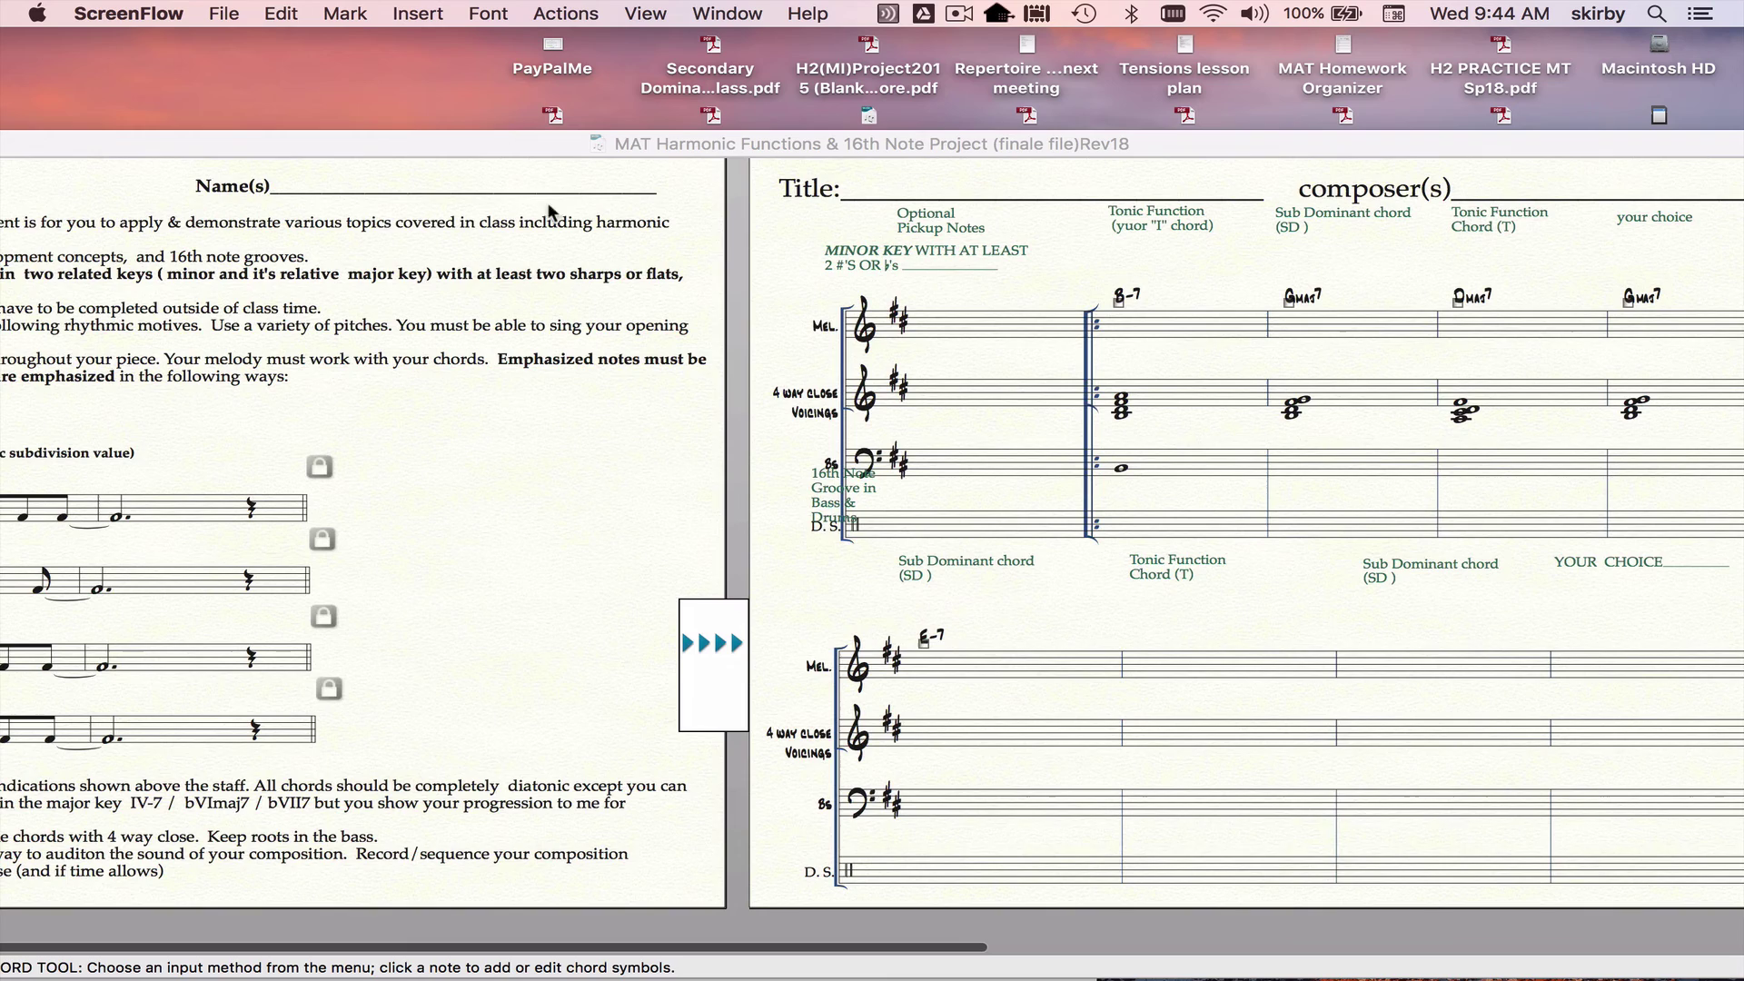
left_click(530, 134)
left_click_drag(531, 144, 936, 122)
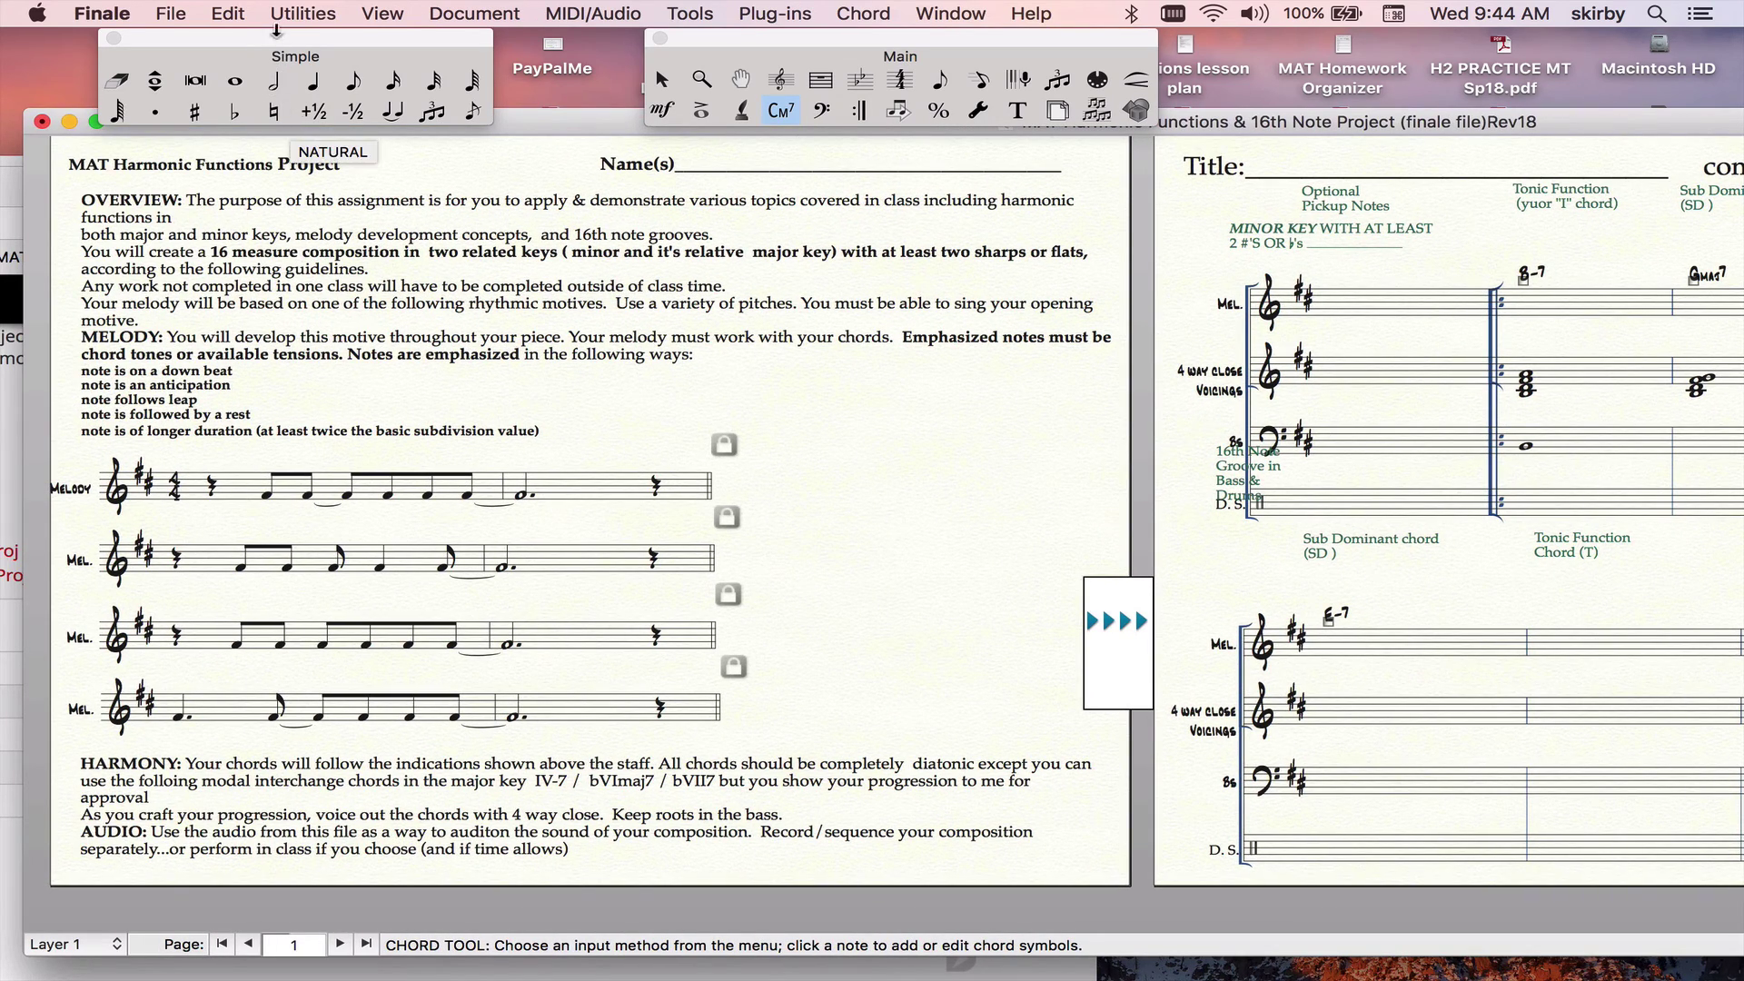
- Limit the Edit Filter to Notes and Rests only, then return to the Selection tool
left_click(228, 13)
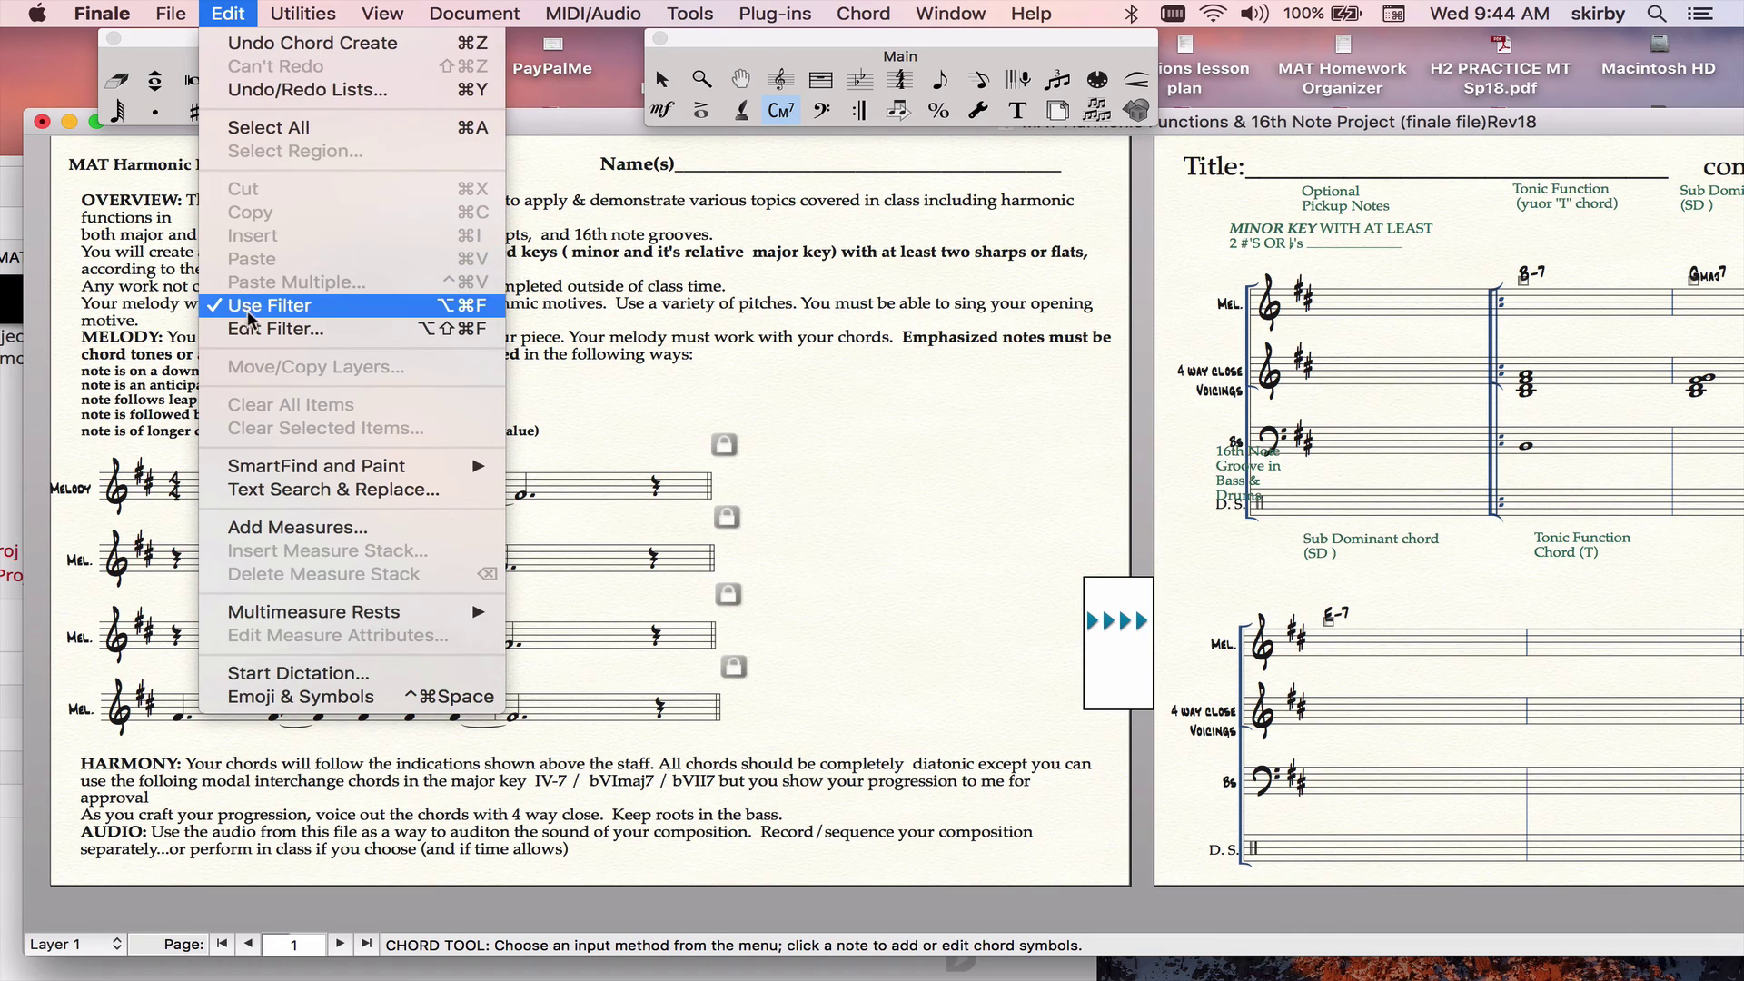
left_click(274, 329)
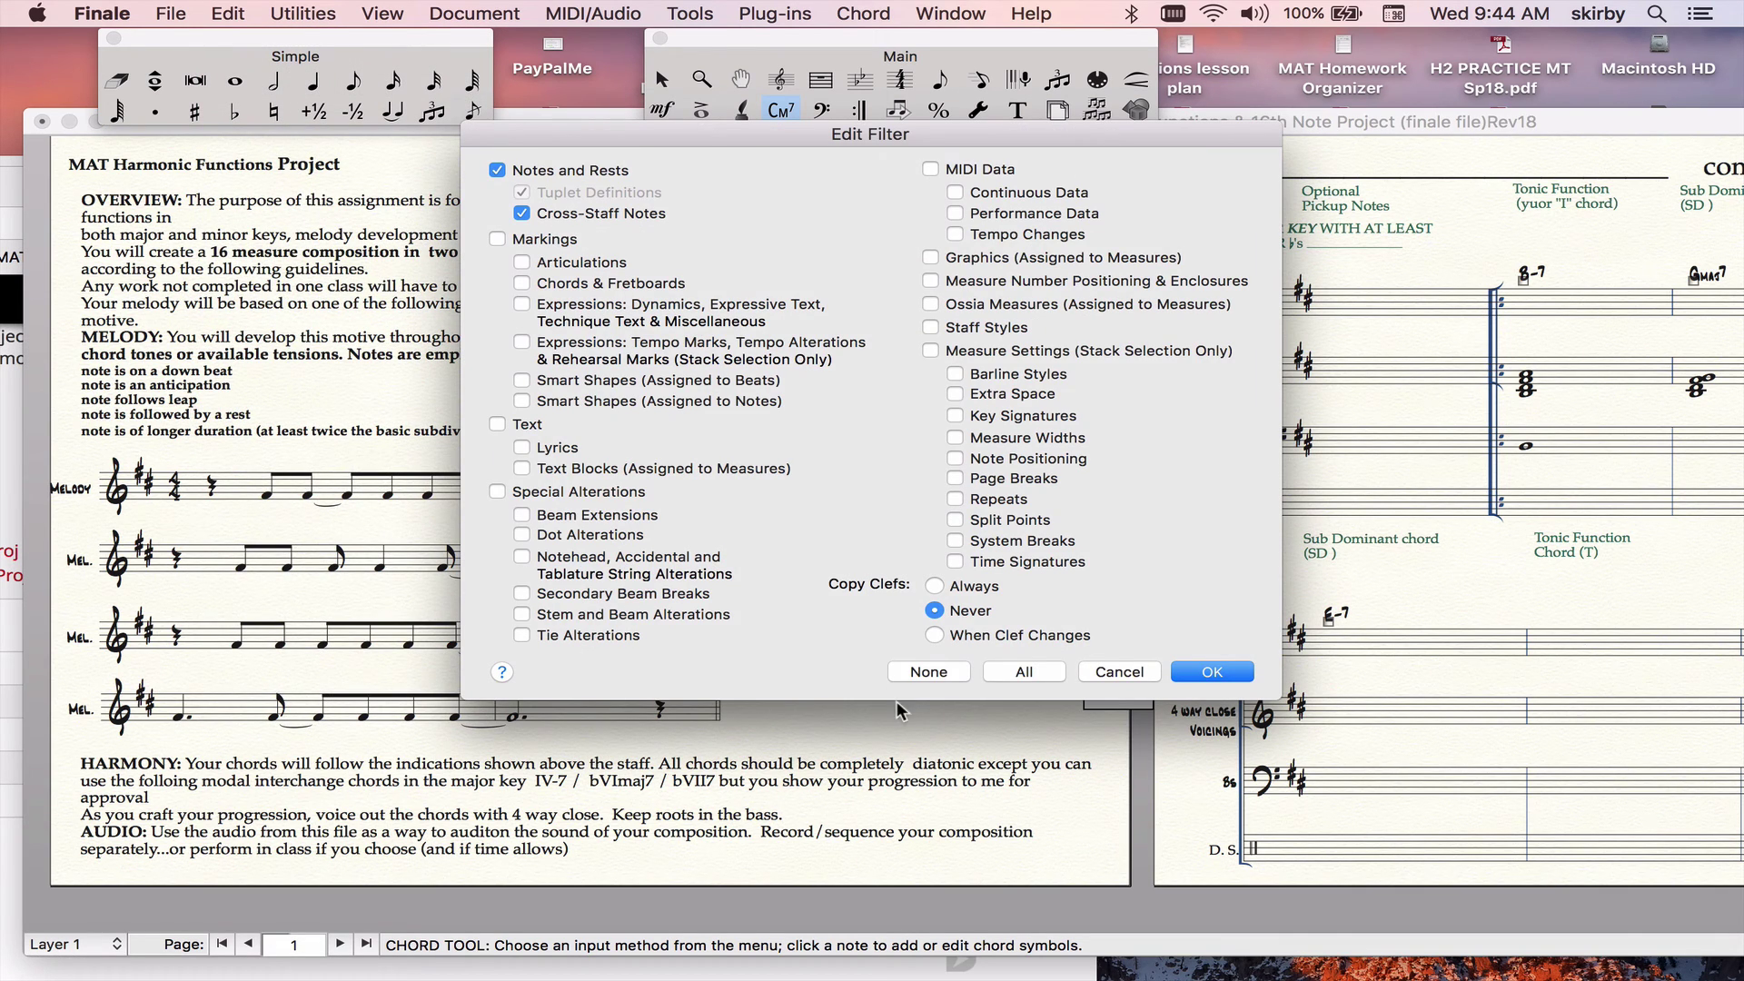
left_click(945, 674)
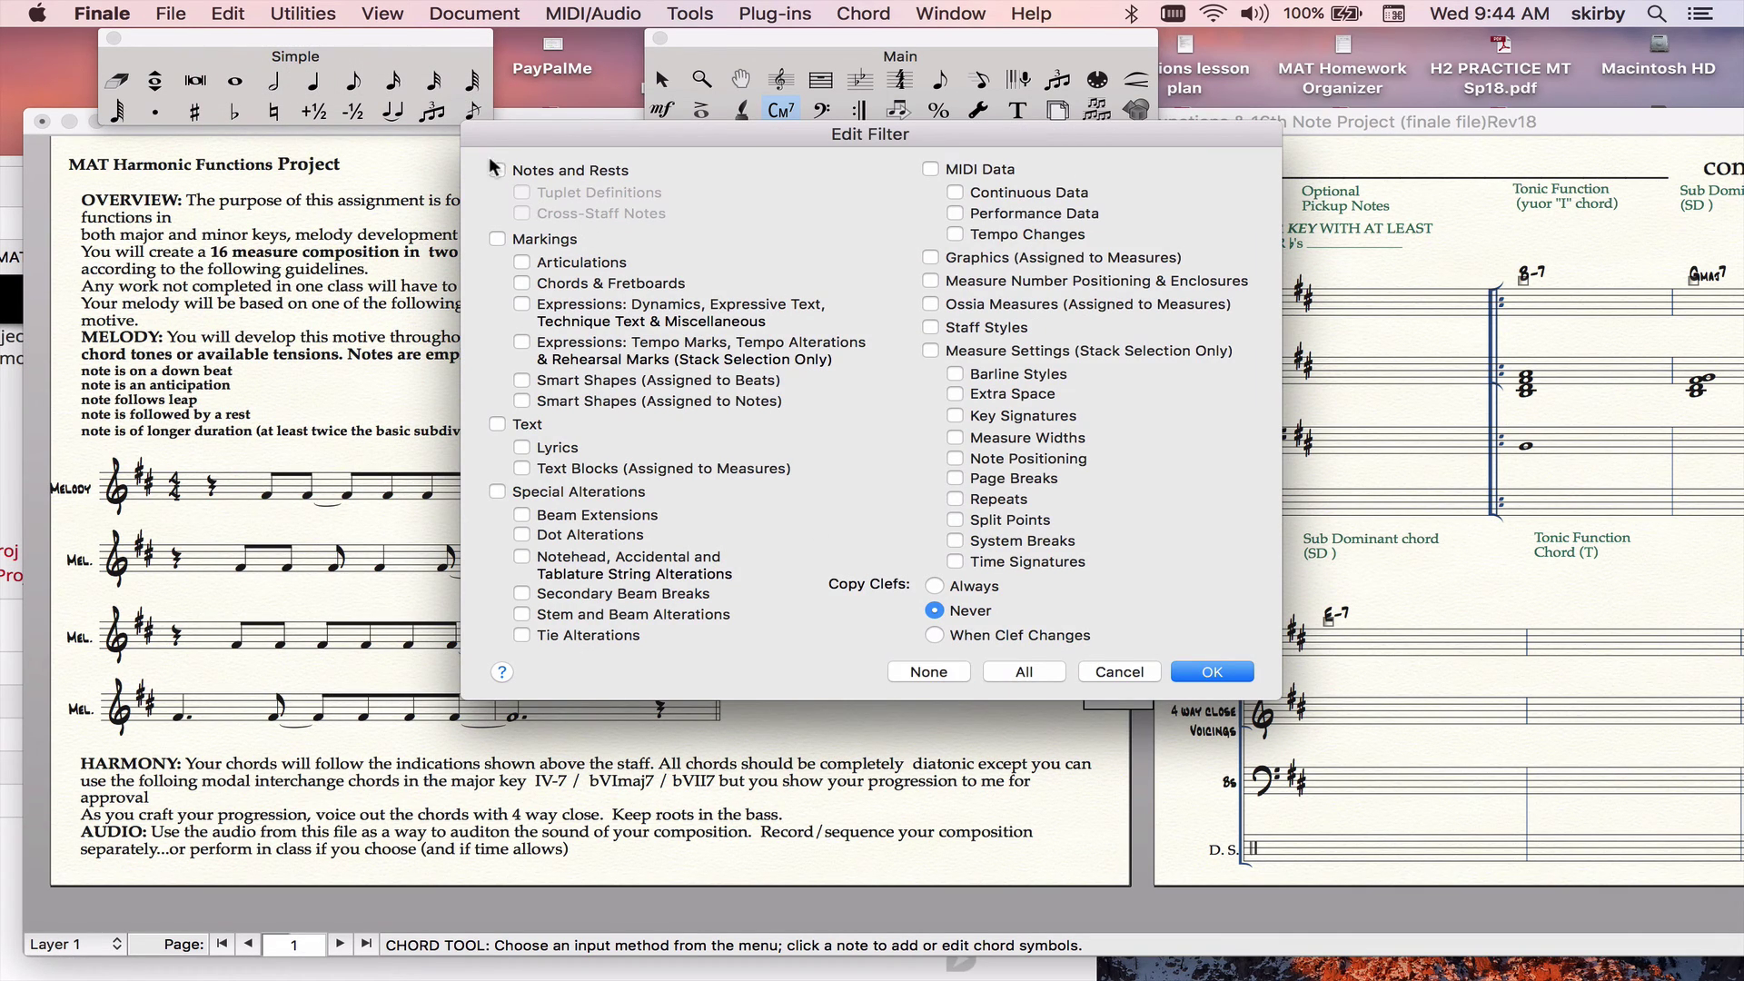
left_click(1212, 672)
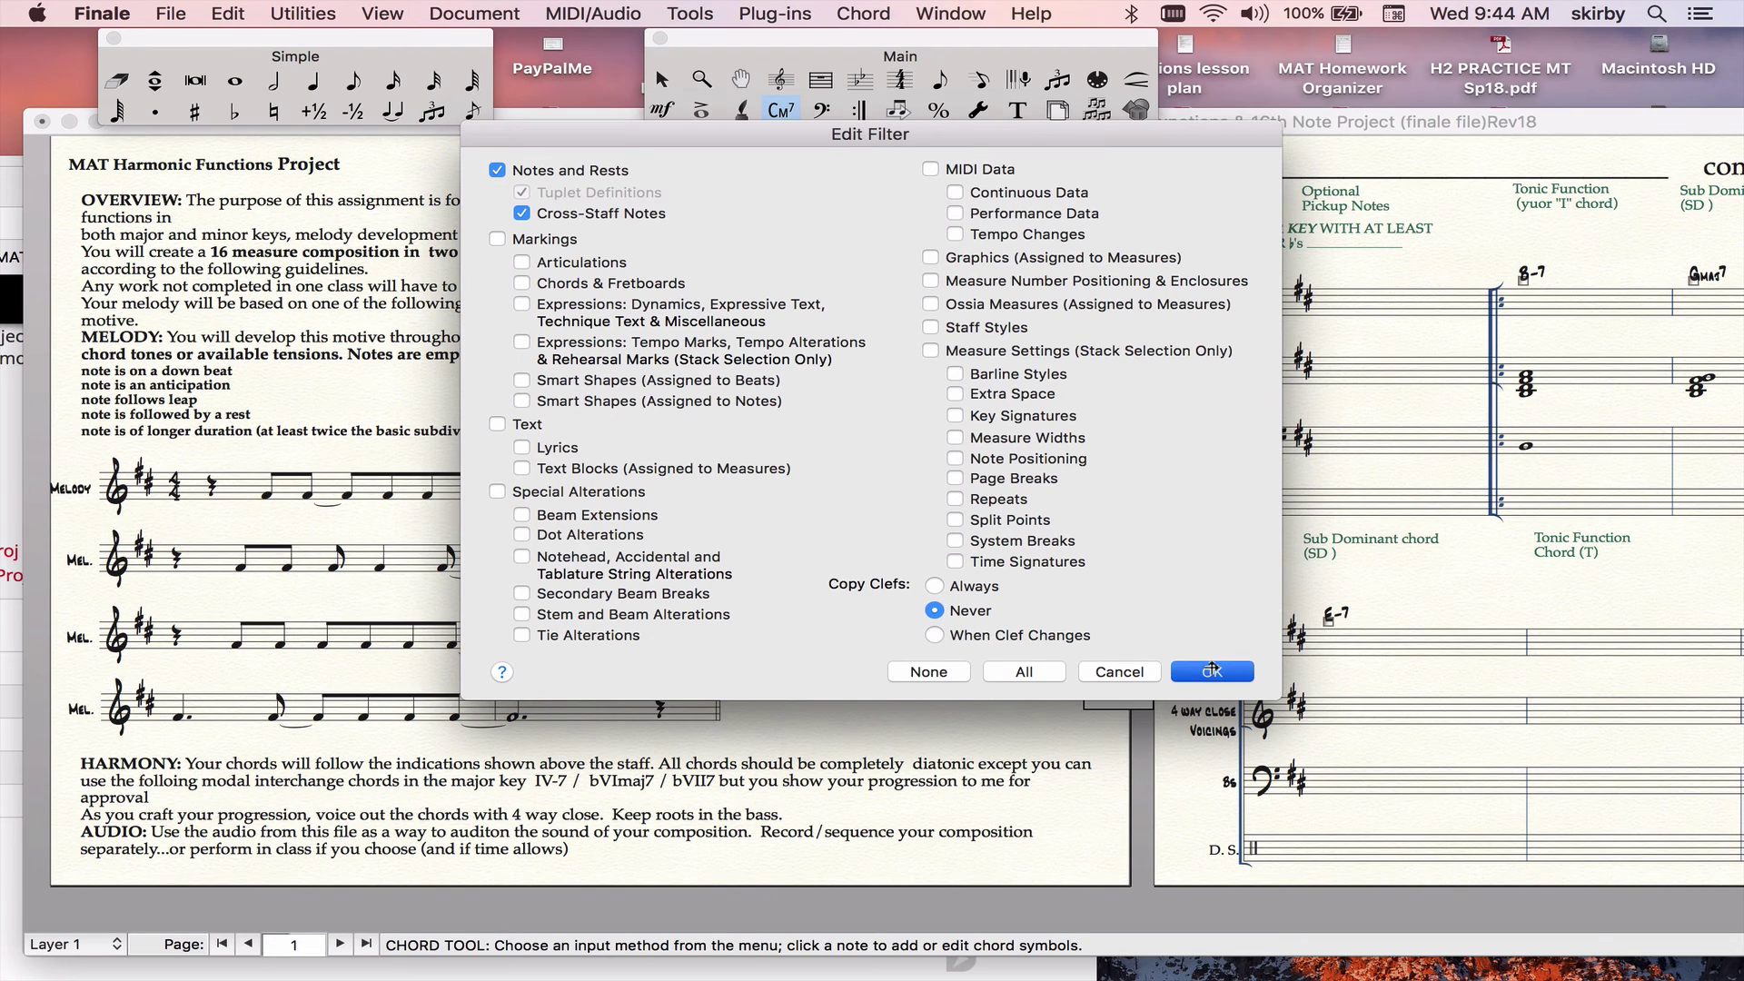
key("Escape")
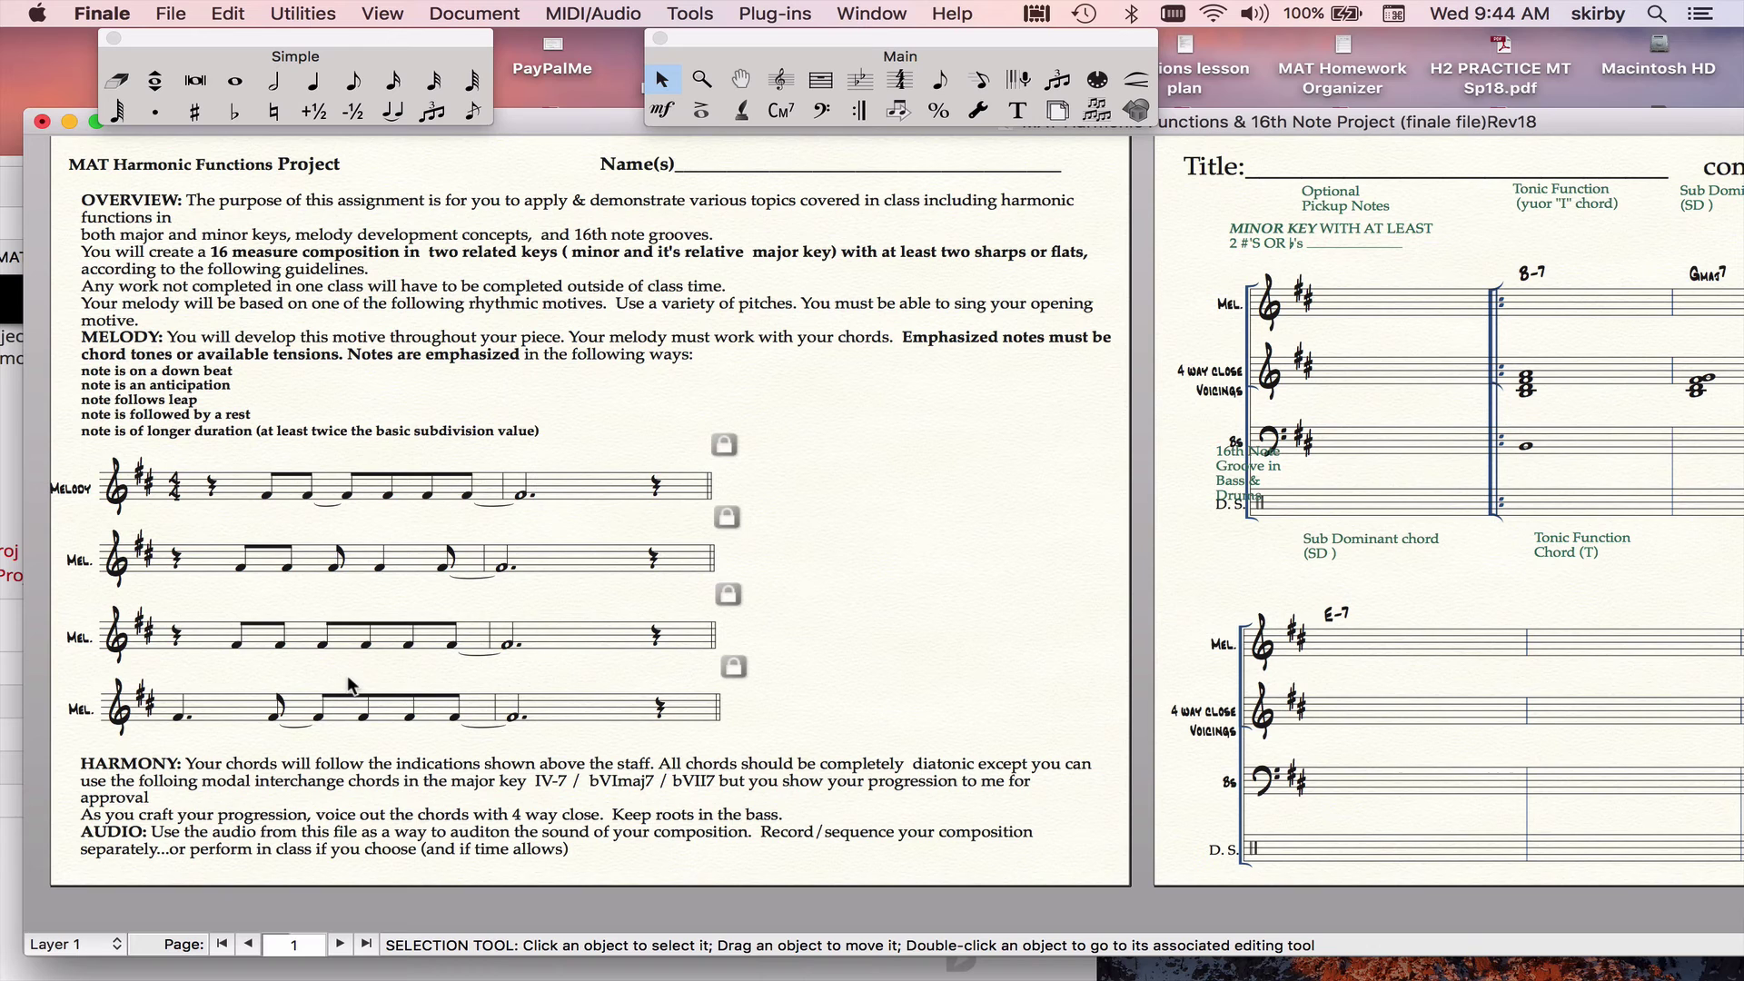
- Paste the two-measure melody motive from the instructions into the first Mel. measure under B-7
left_click_drag(363, 560, 568, 560)
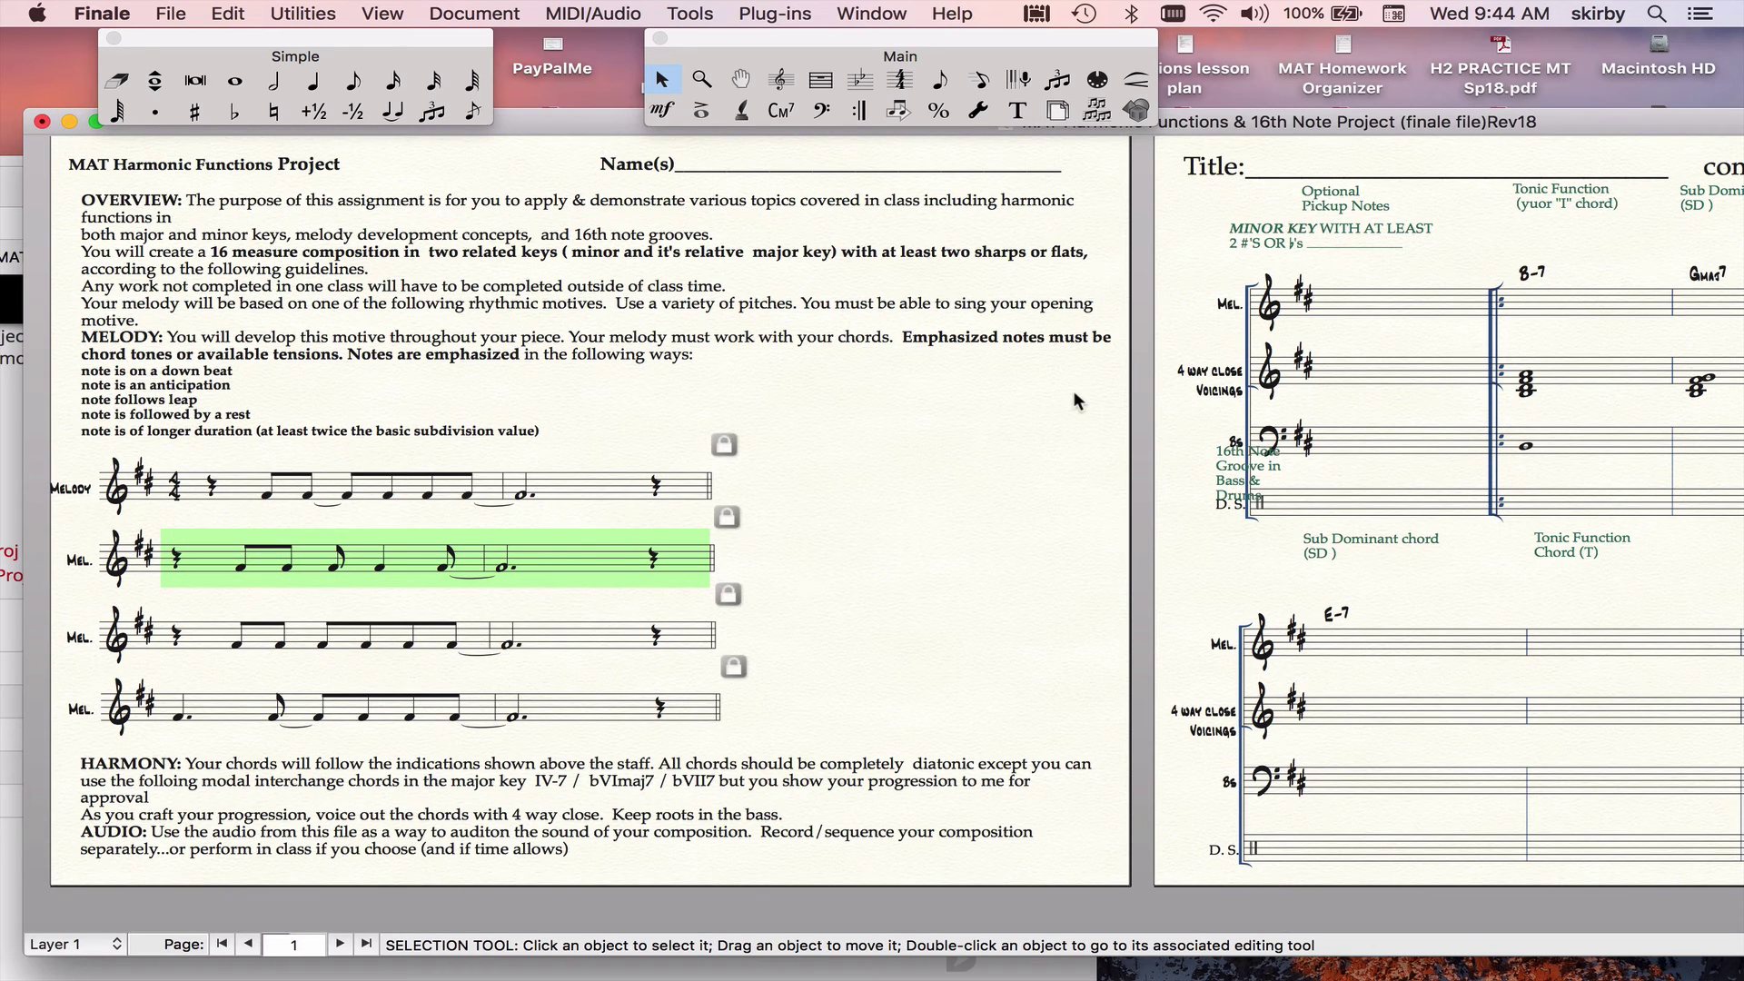
scroll(1074, 392, "right", 5)
left_click(1185, 309)
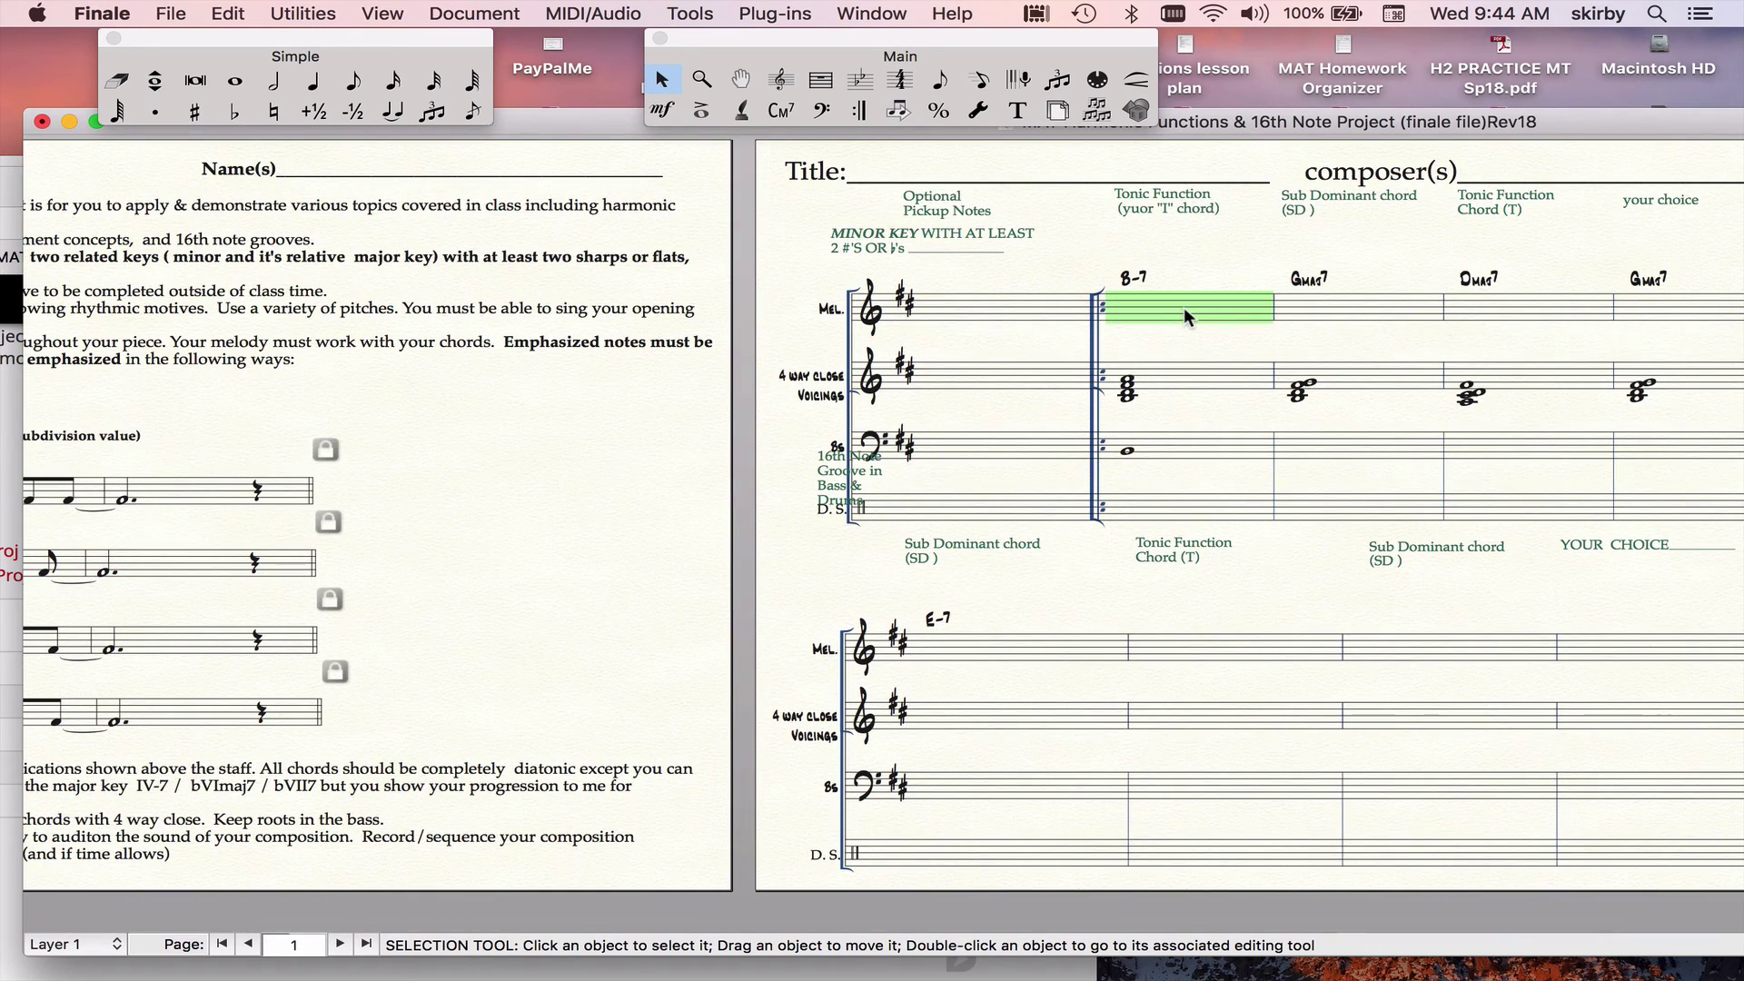
key("super+v")
- Raise the eighth note just before the tied half note in the pasted phrase
scroll(1185, 307, "right", 2)
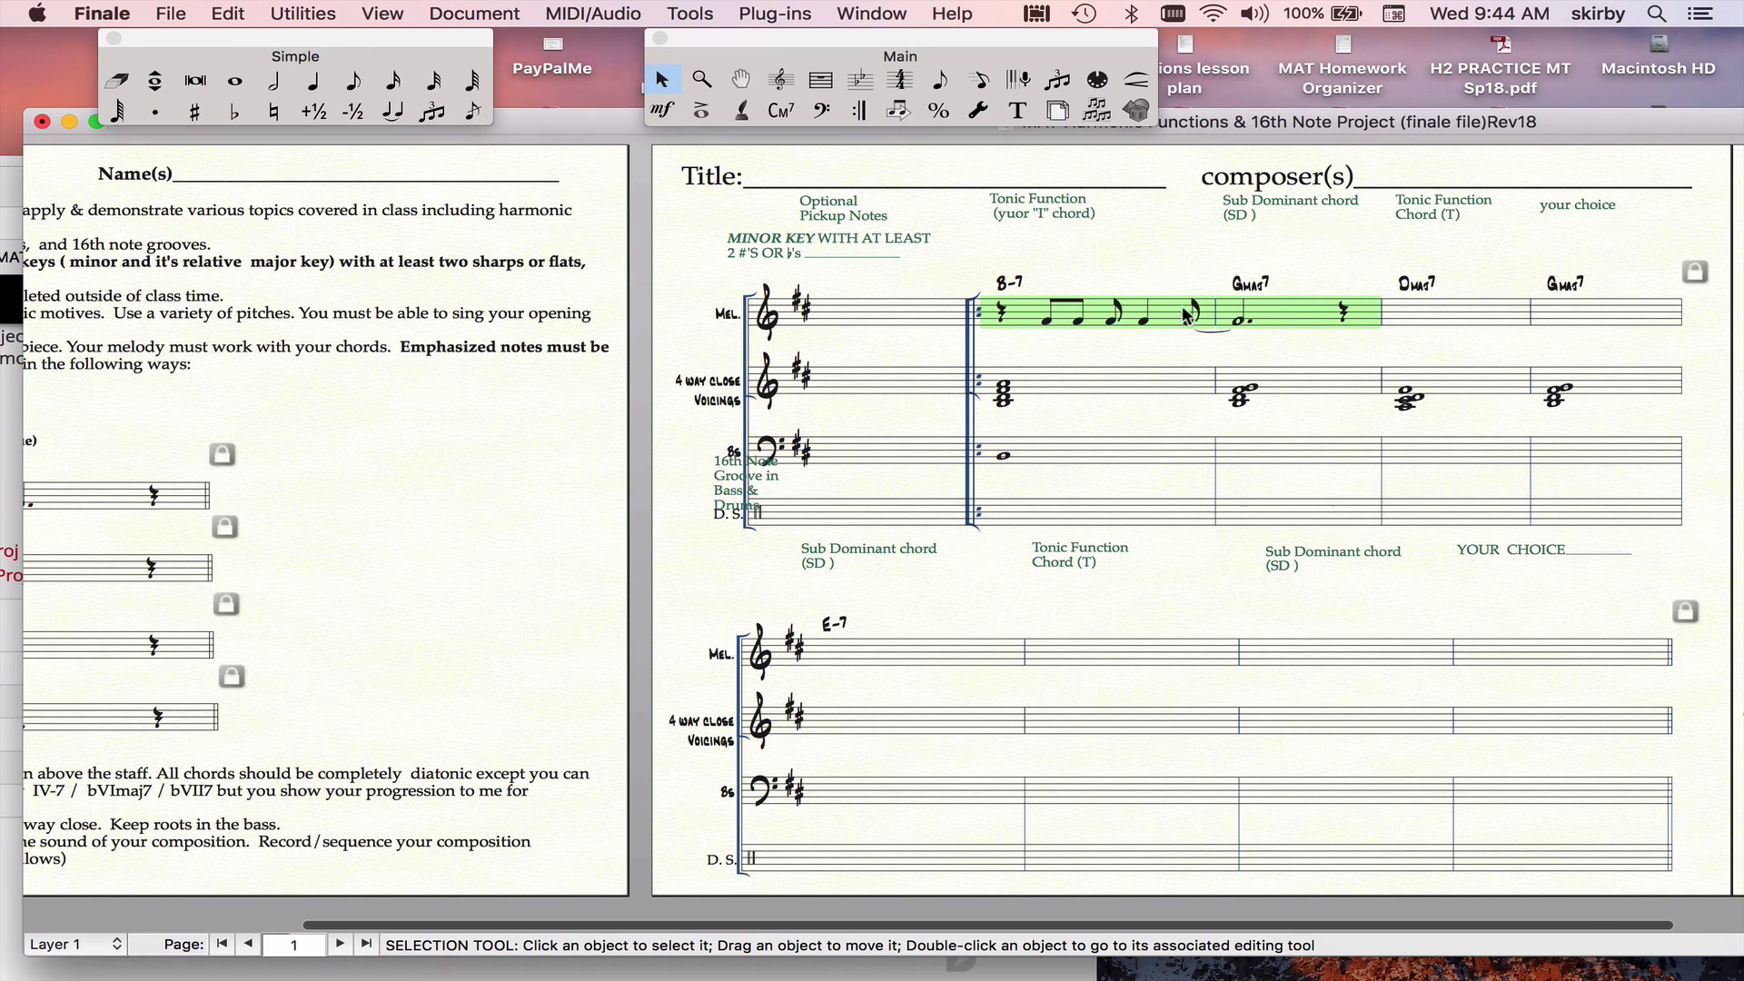
left_click(1126, 271)
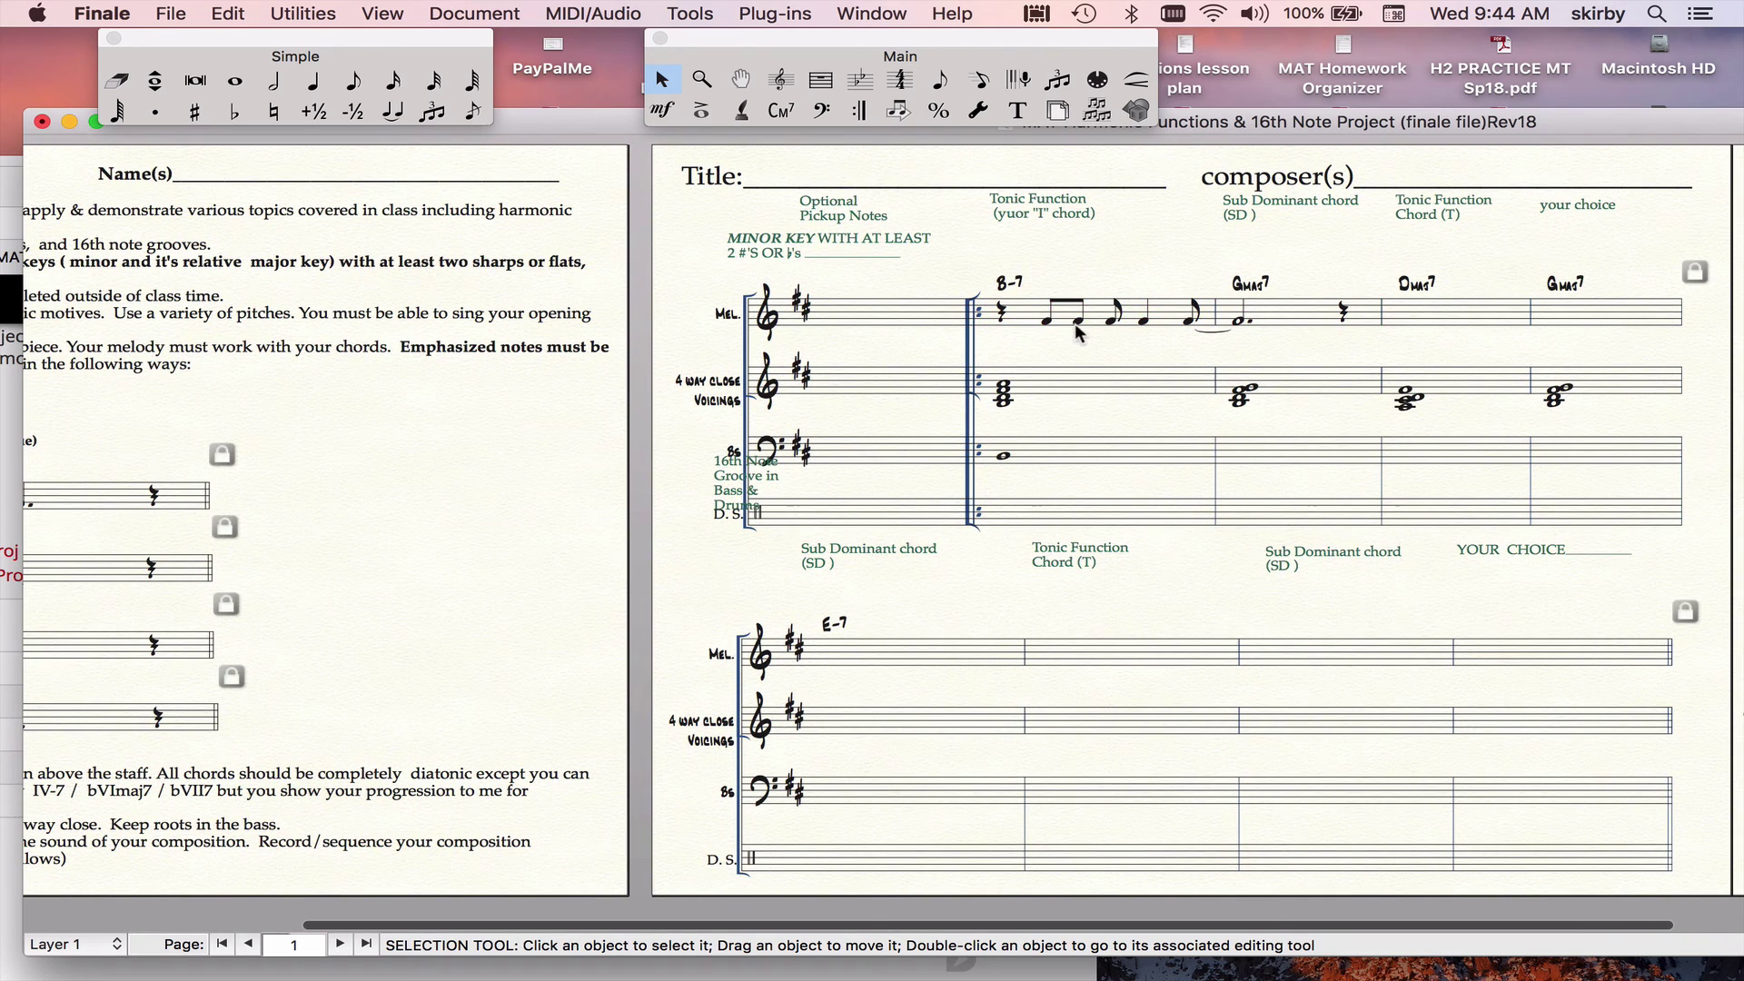
left_click_drag(1191, 321, 1192, 314)
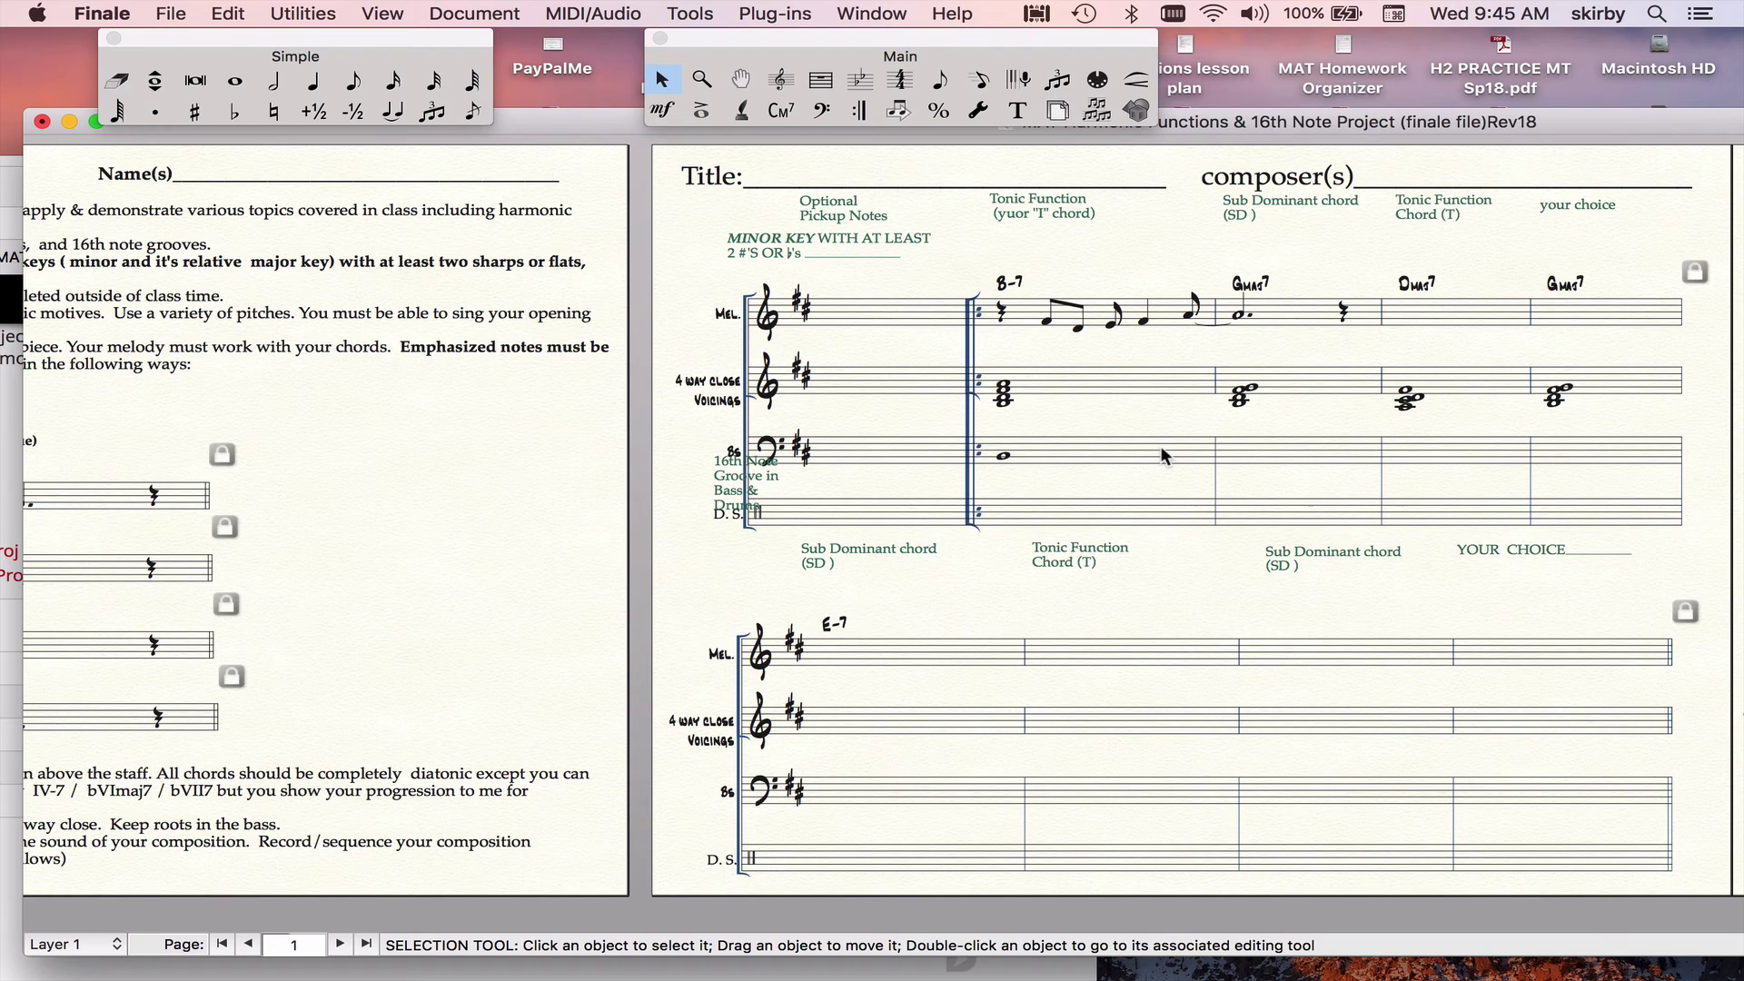
key("super+shift+2")
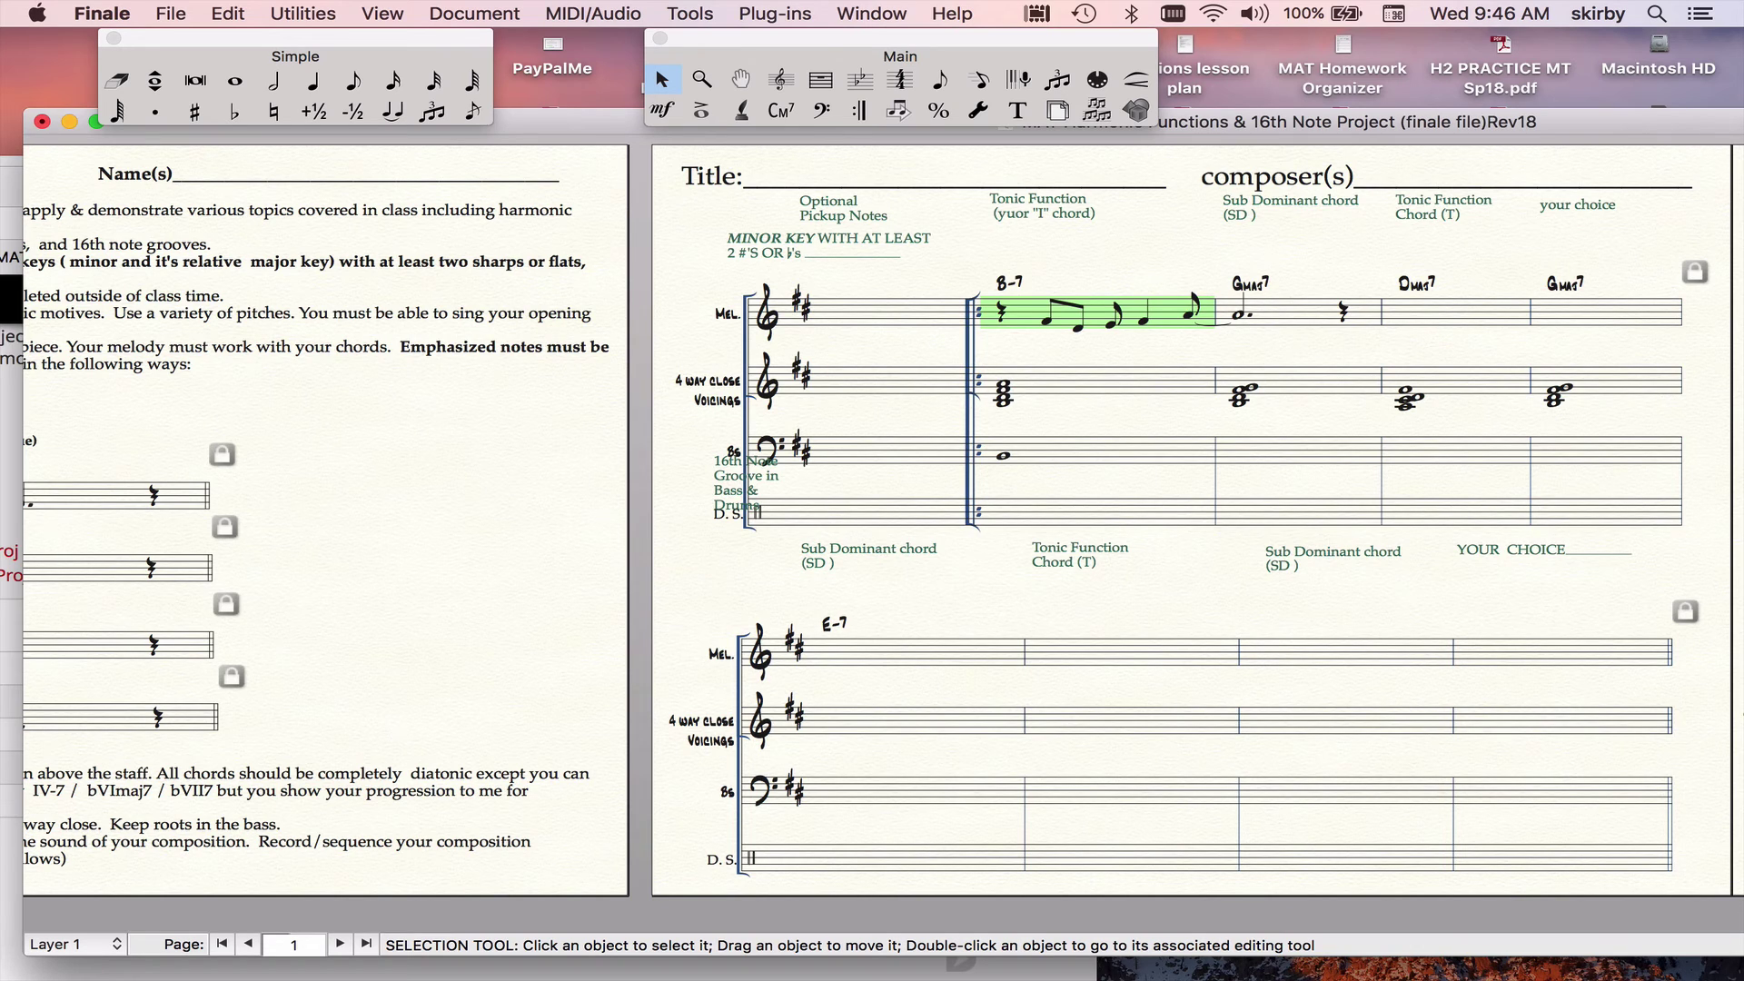
- Paste the two-bar melody from measures 1–2 into measures 3–4 under Dmaj7 and Gmaj7
left_click(1266, 316, "shift")
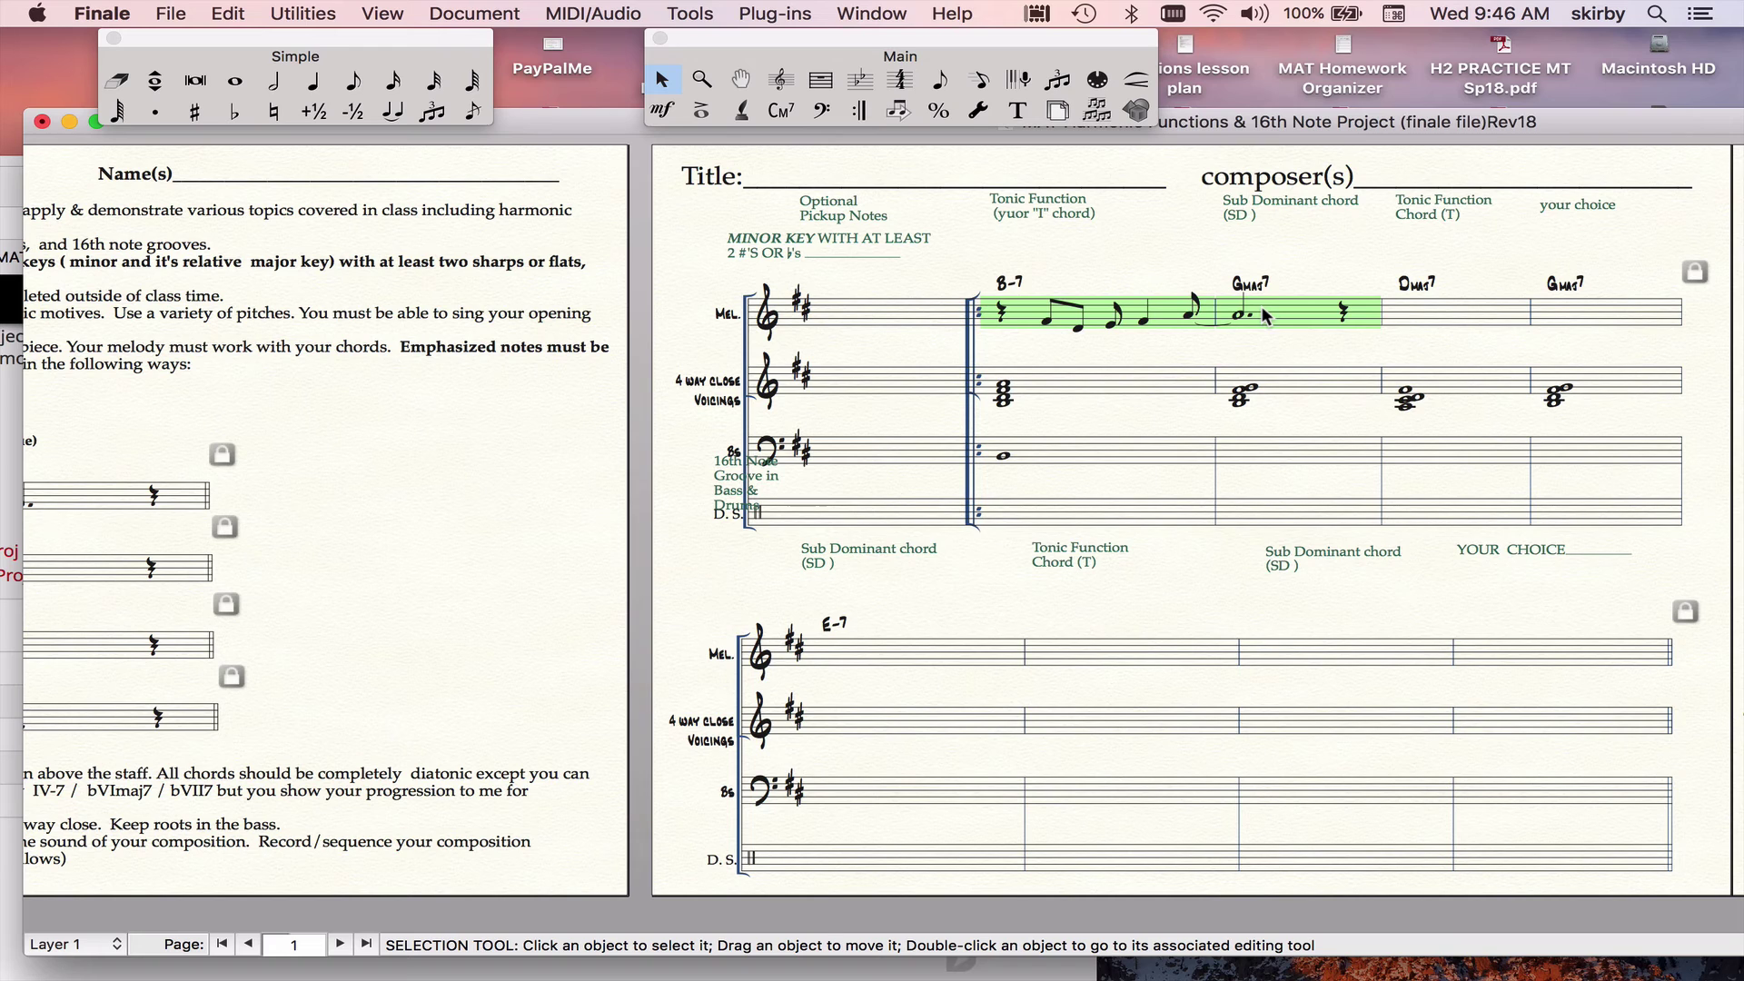
left_click(1473, 320)
key("super+v")
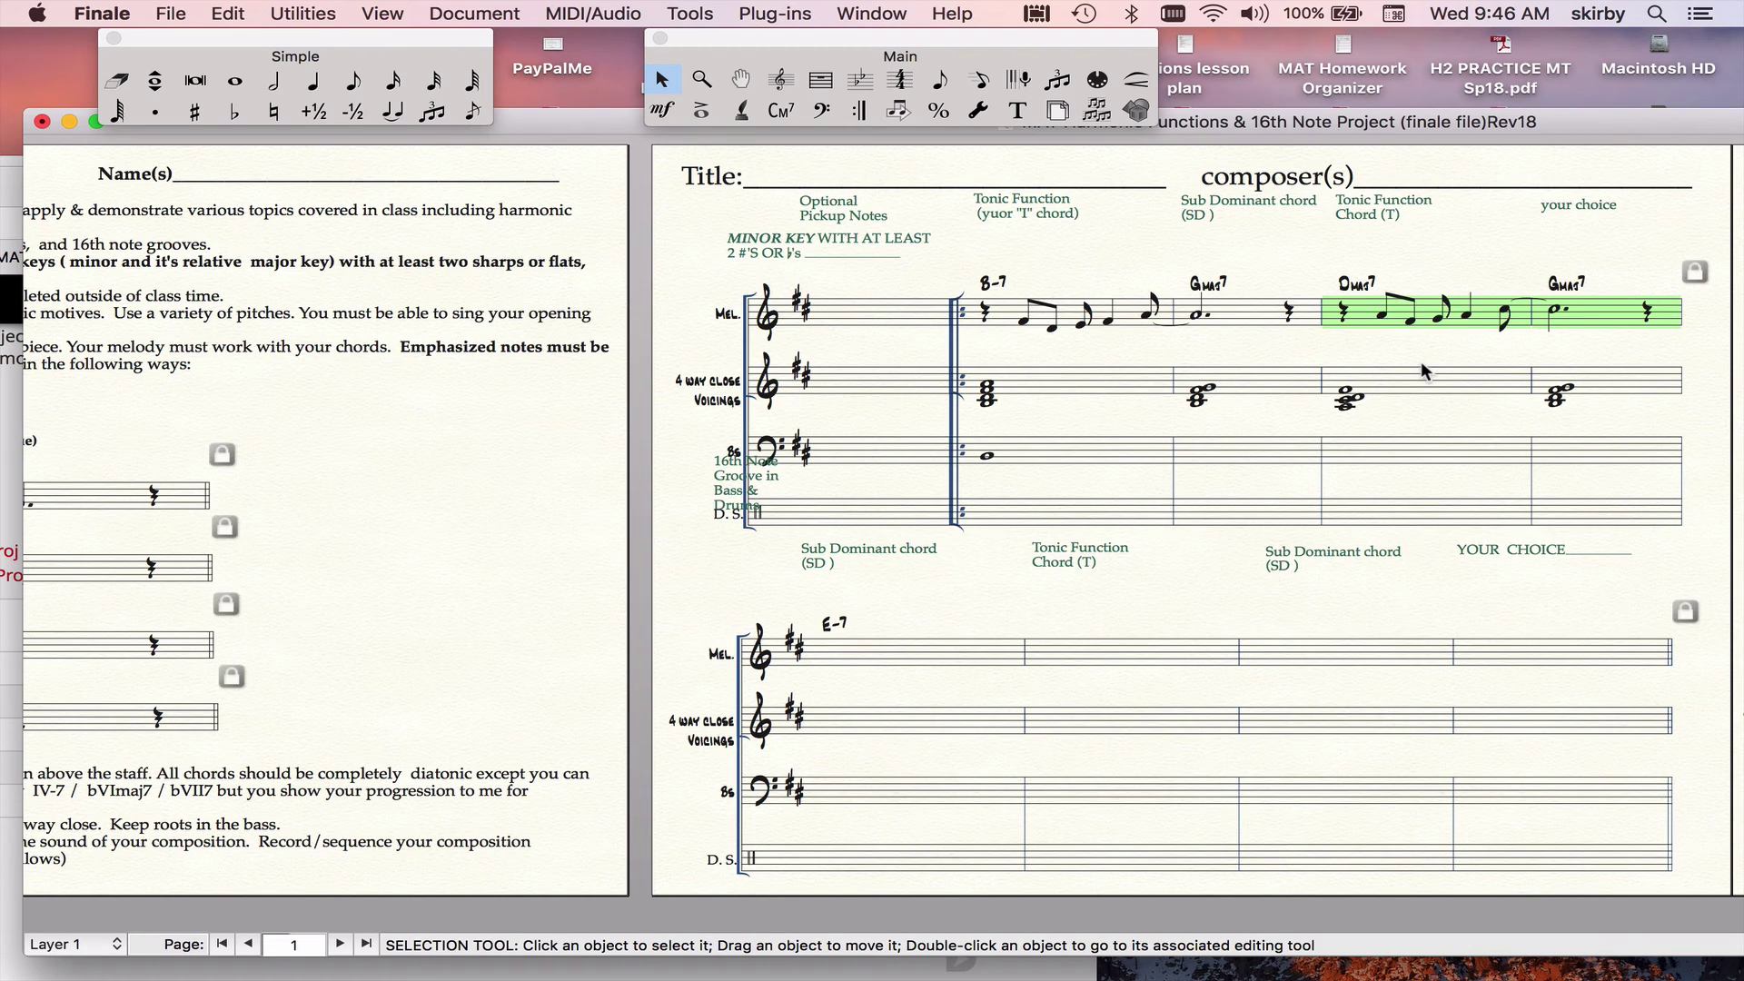
left_click(1068, 318)
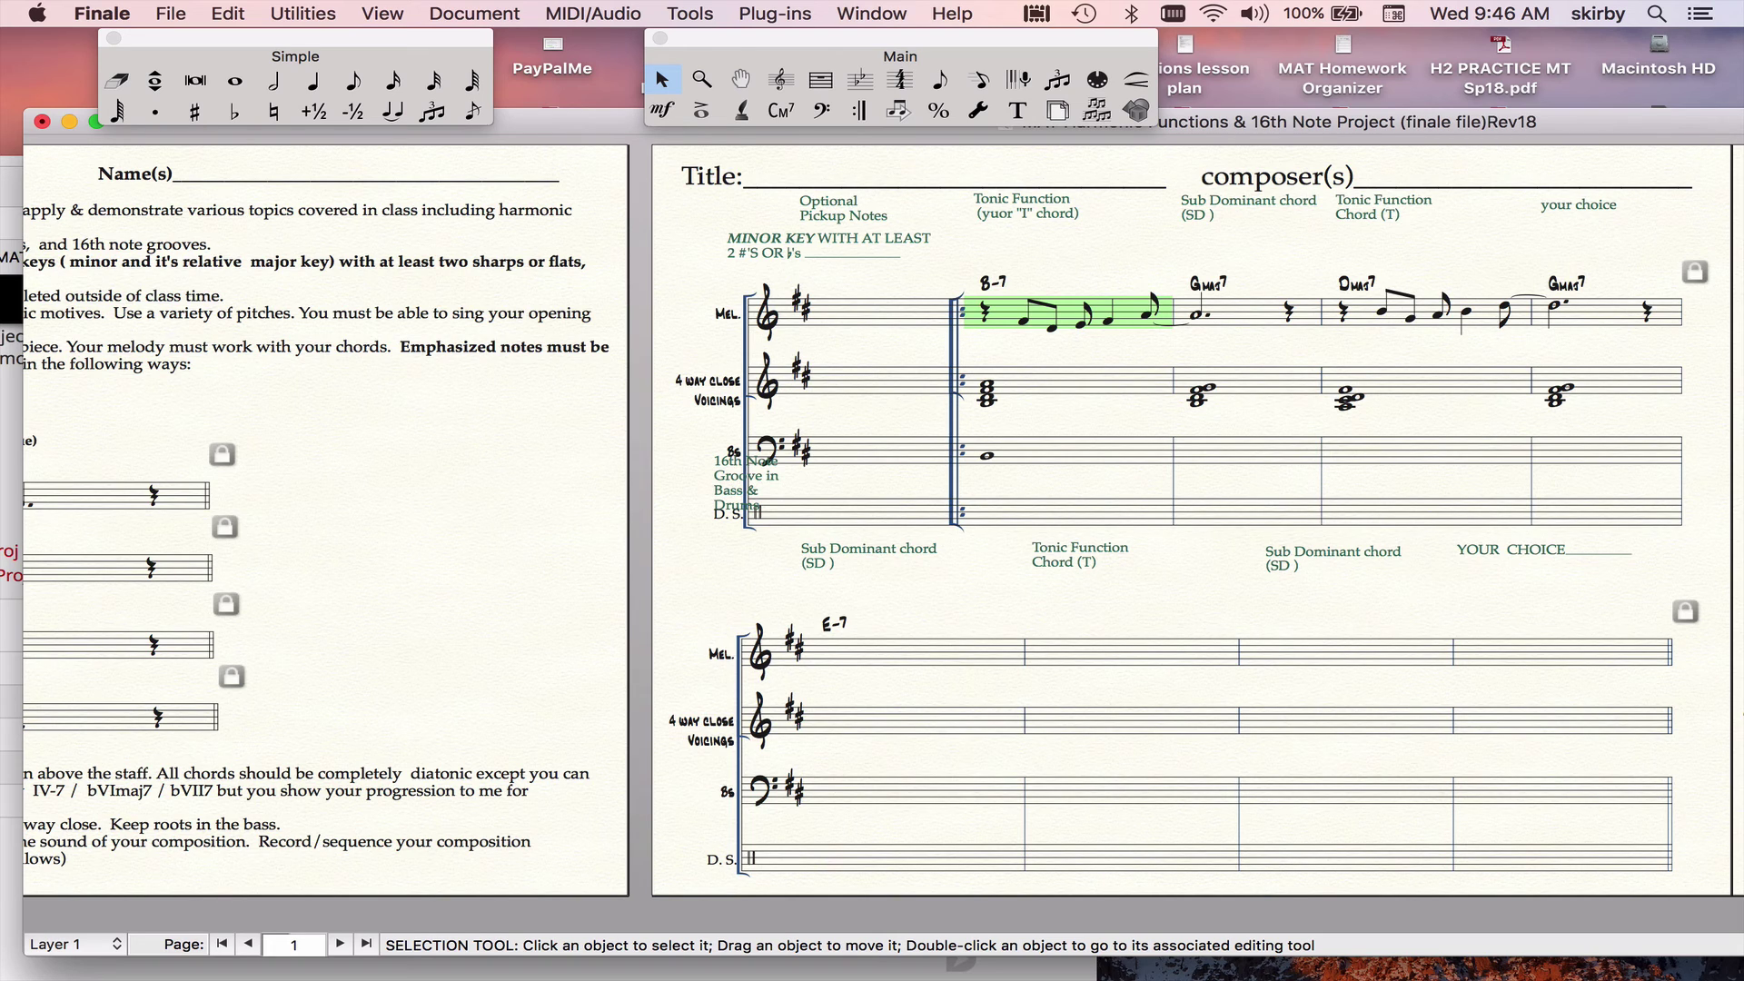
- Re-pitch an eighth note in melody measure 3, then move the score window to the lower left
left_click(1413, 320)
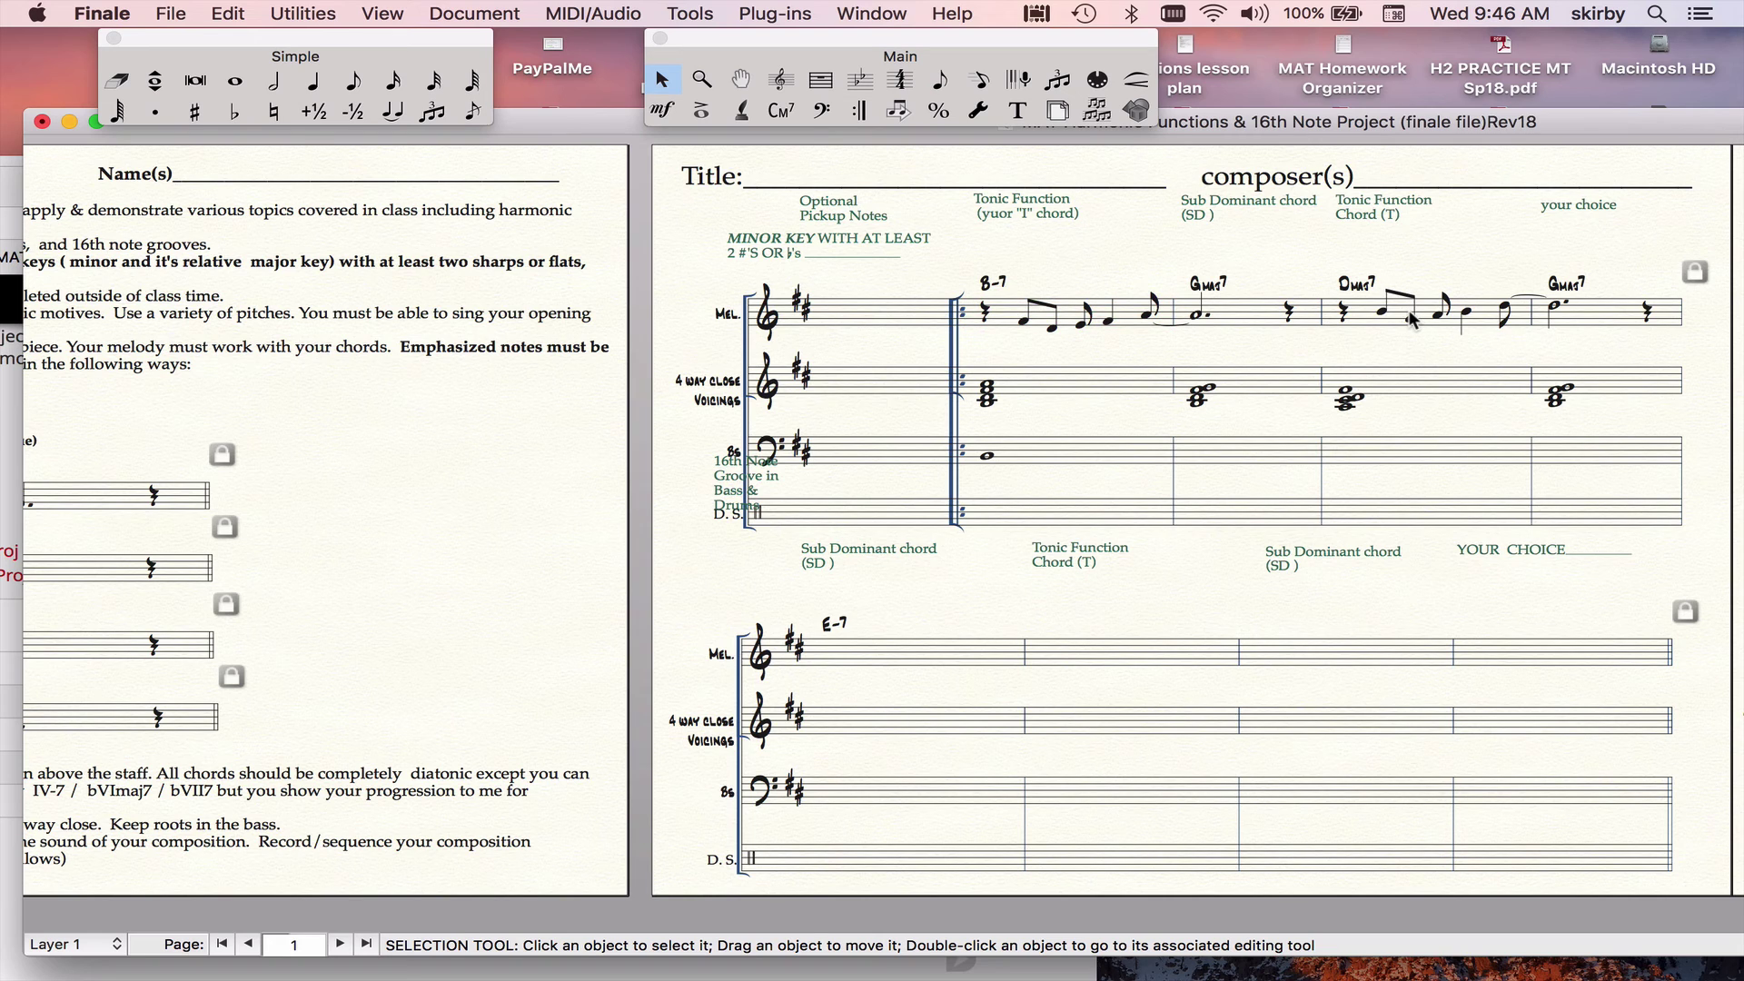
left_click(1409, 309)
left_click(1425, 351)
double_click(1410, 320)
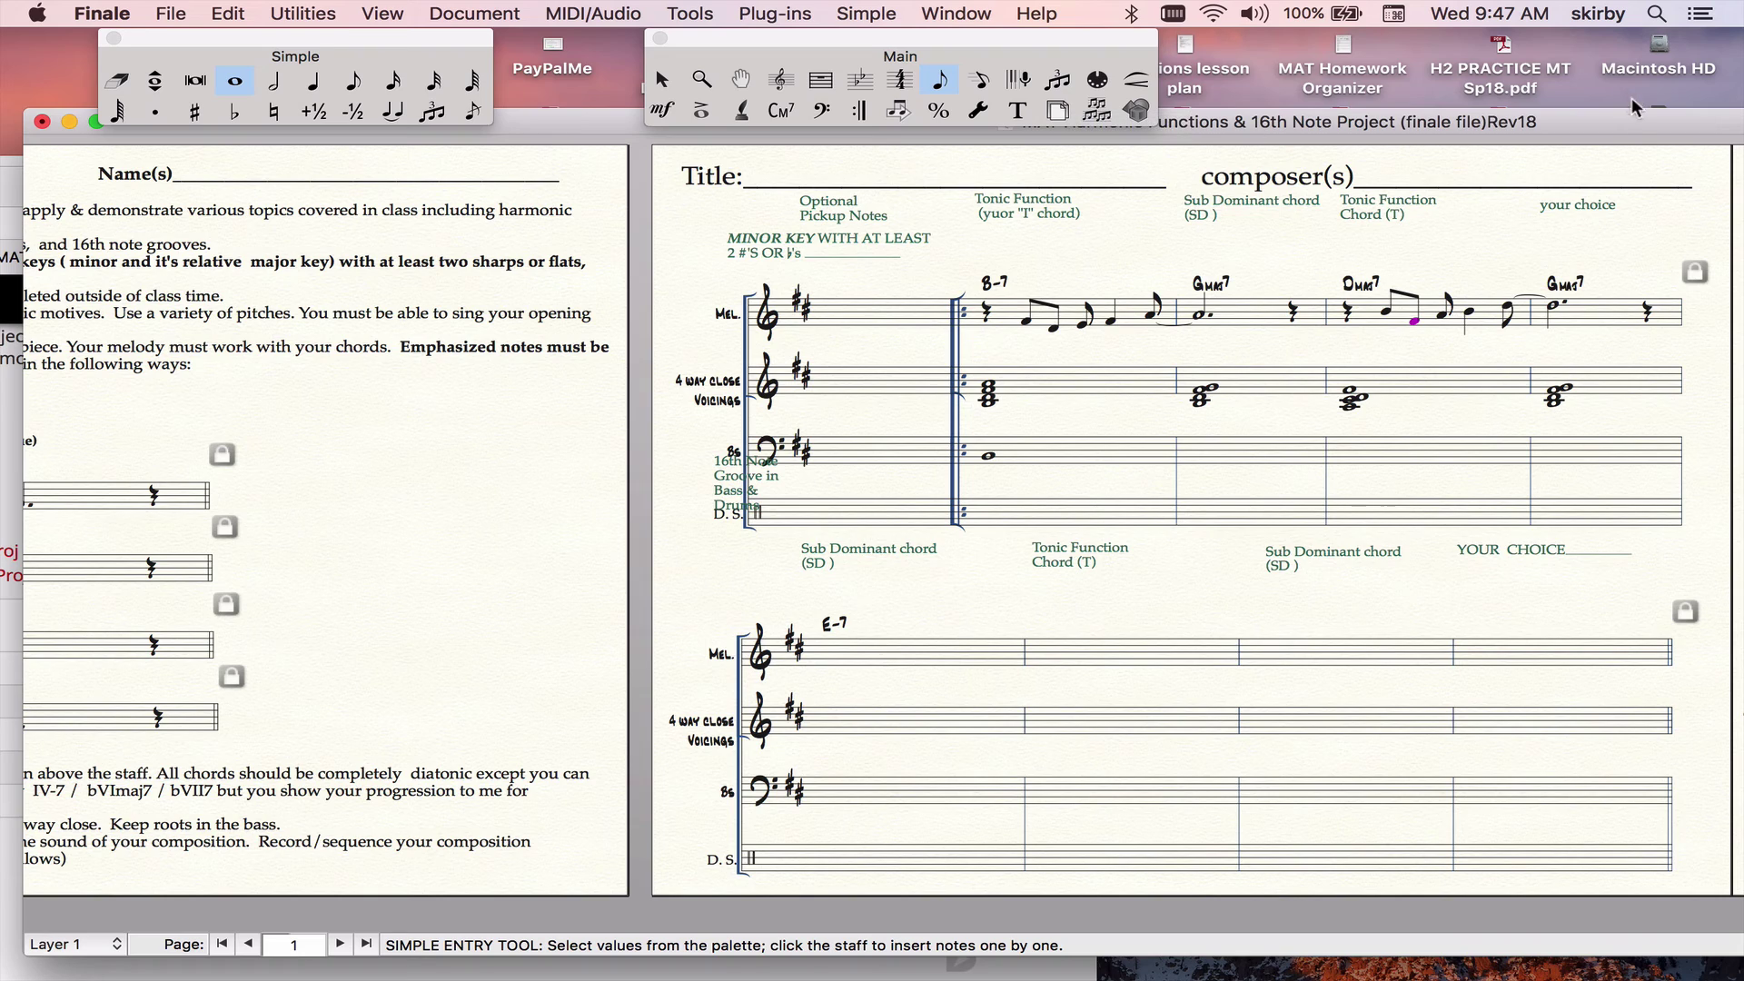
left_click_drag(1621, 125, 1090, 295)
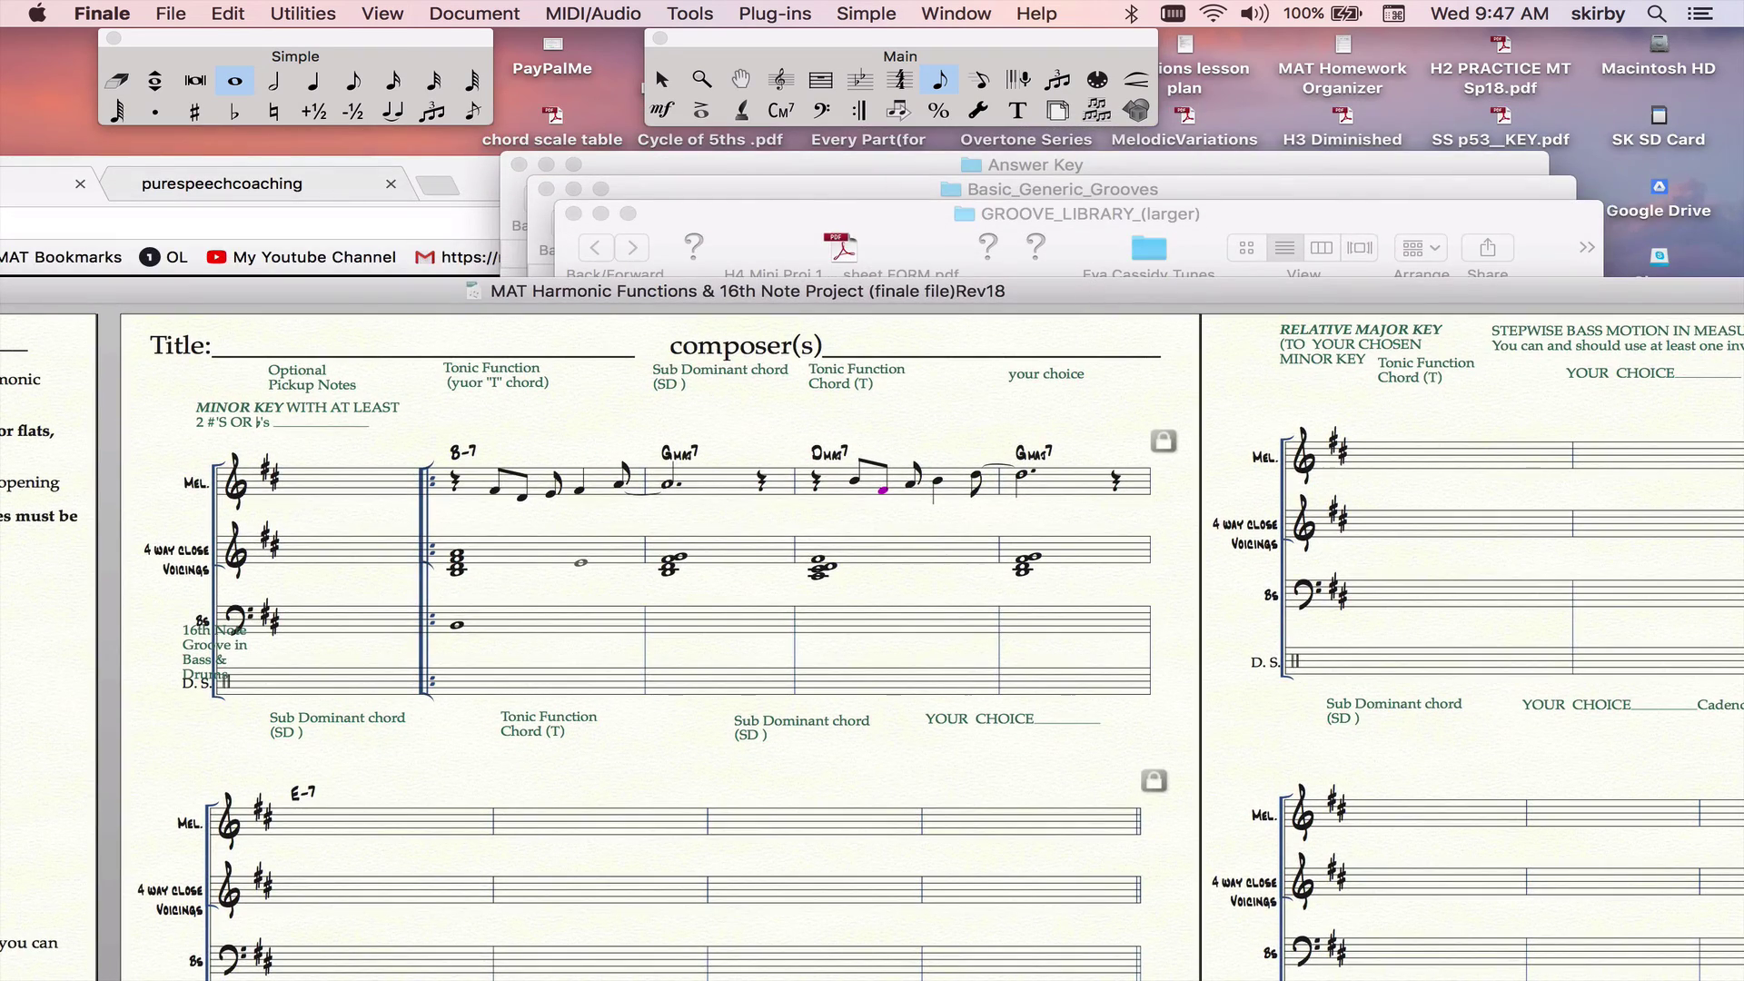
- Bring the Various 16th note Drum grooves window forward and enlarge it to full screen
key("Escape")
left_click_drag(1549, 293, 1524, 265)
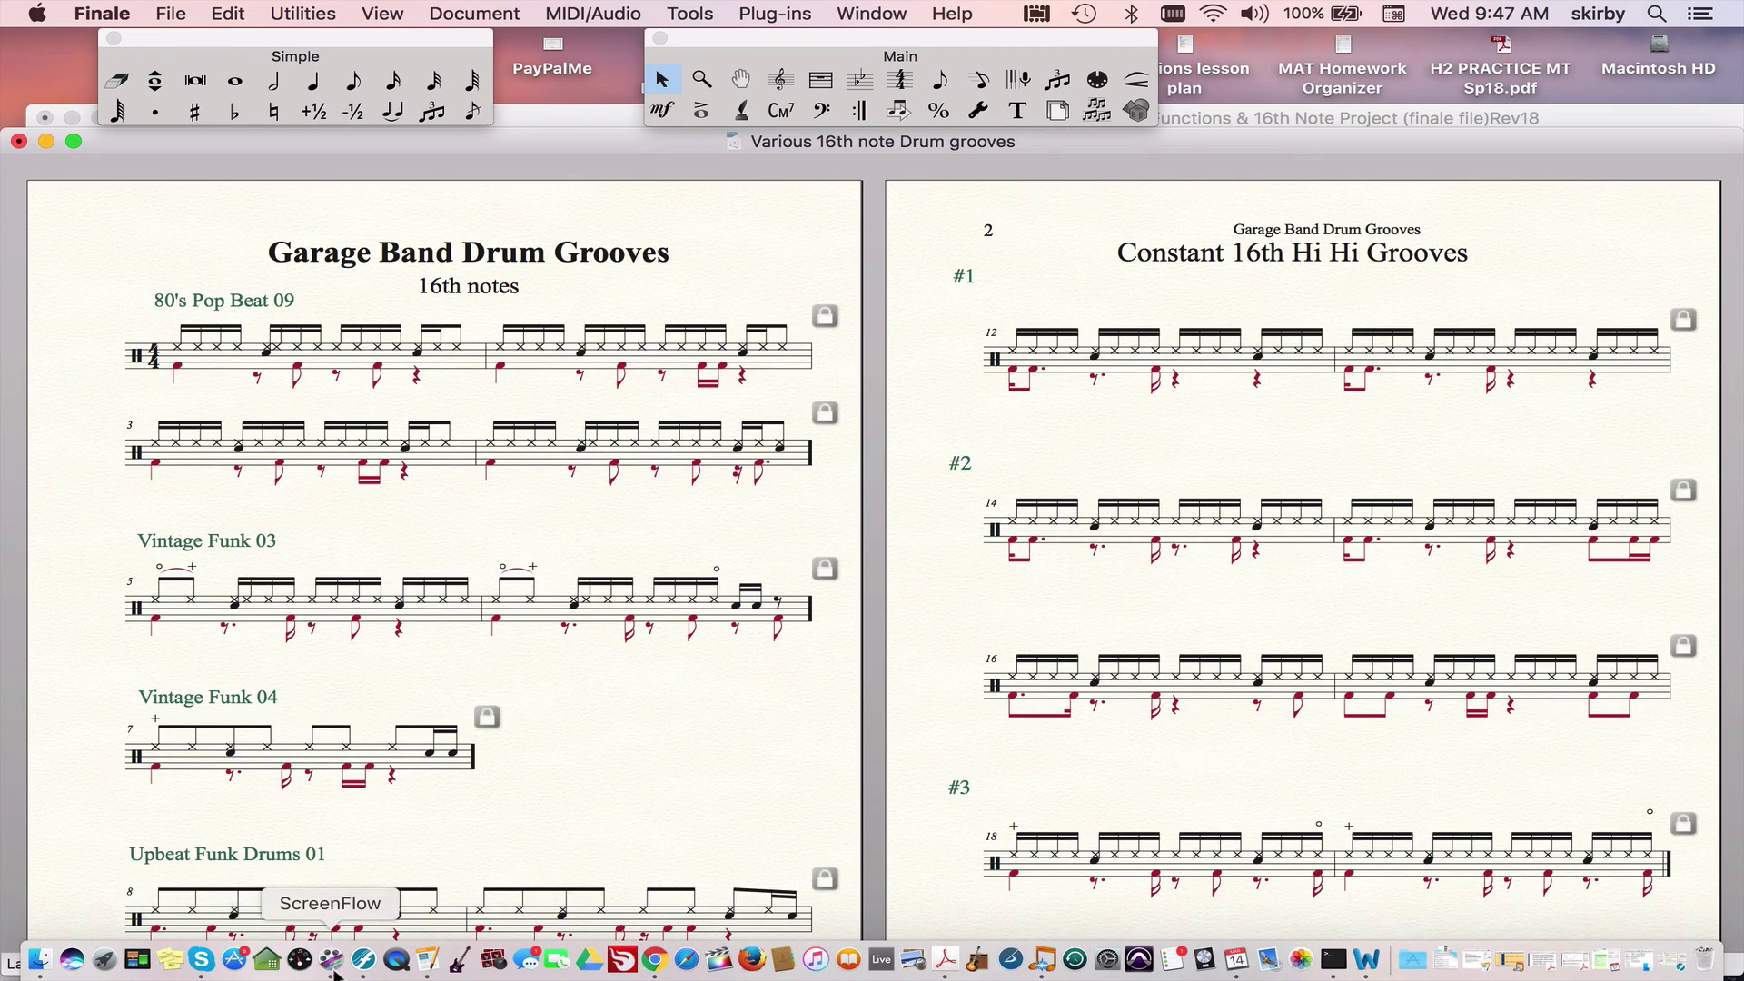
left_click(335, 961)
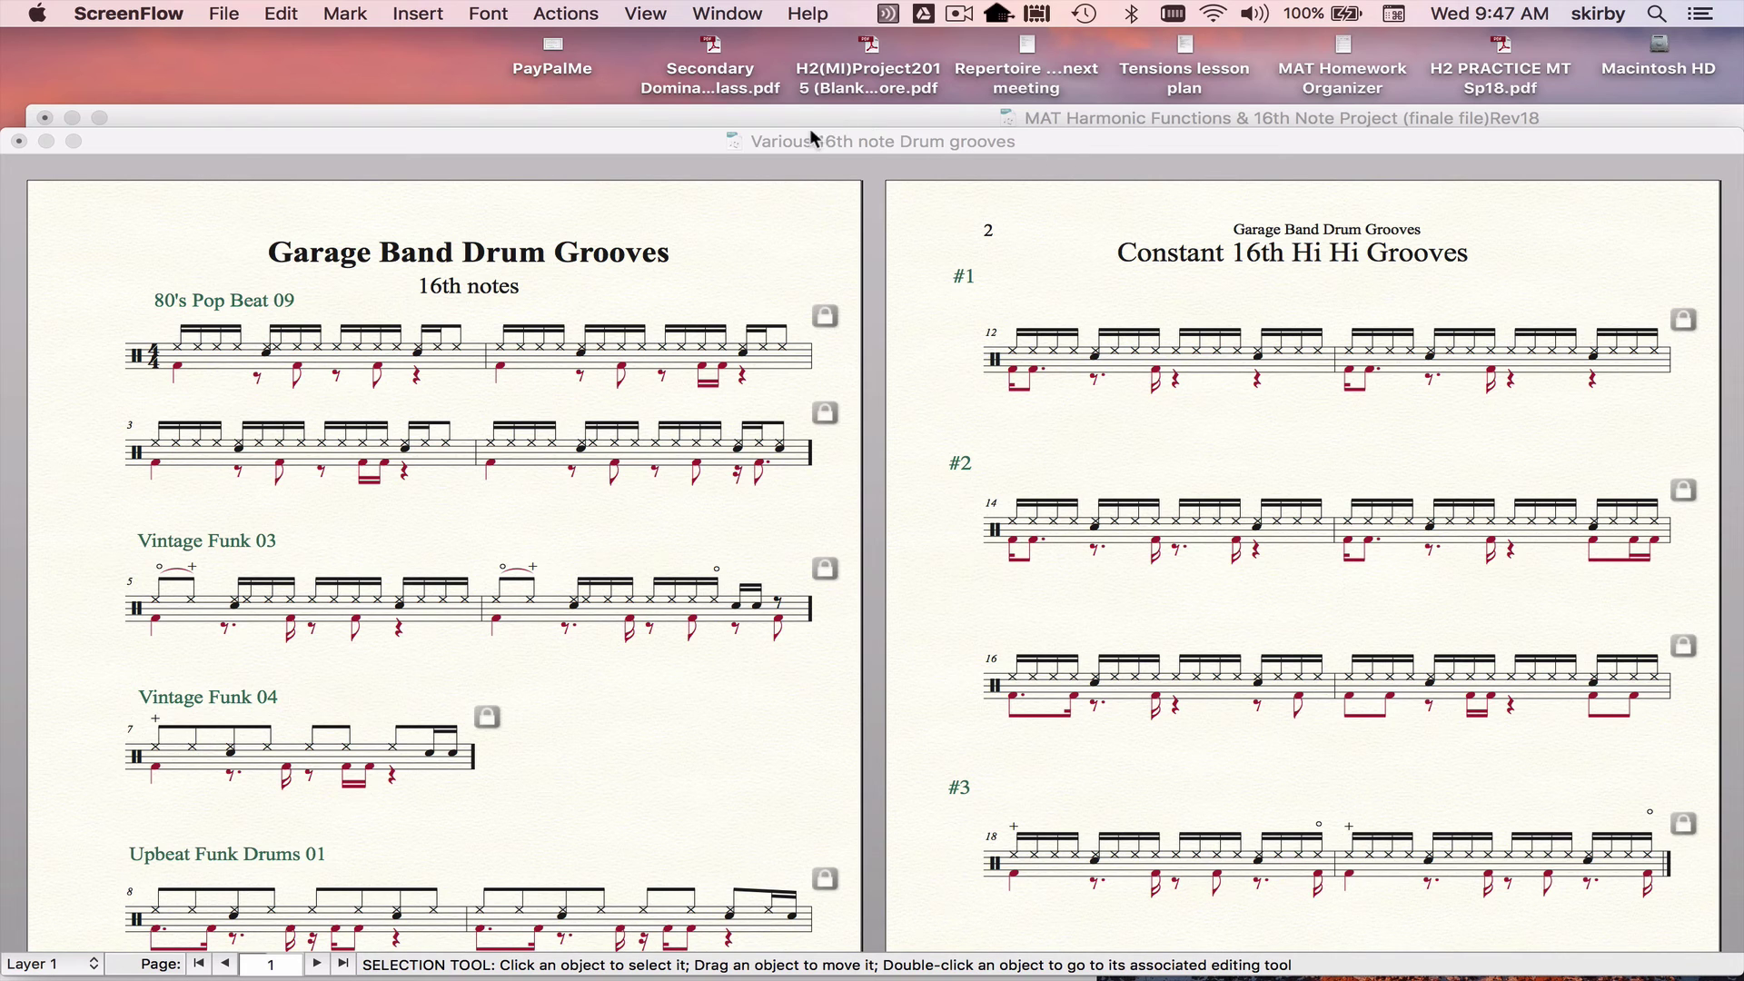
left_click(662, 141)
left_click_drag(662, 142, 830, 428)
left_click(898, 335)
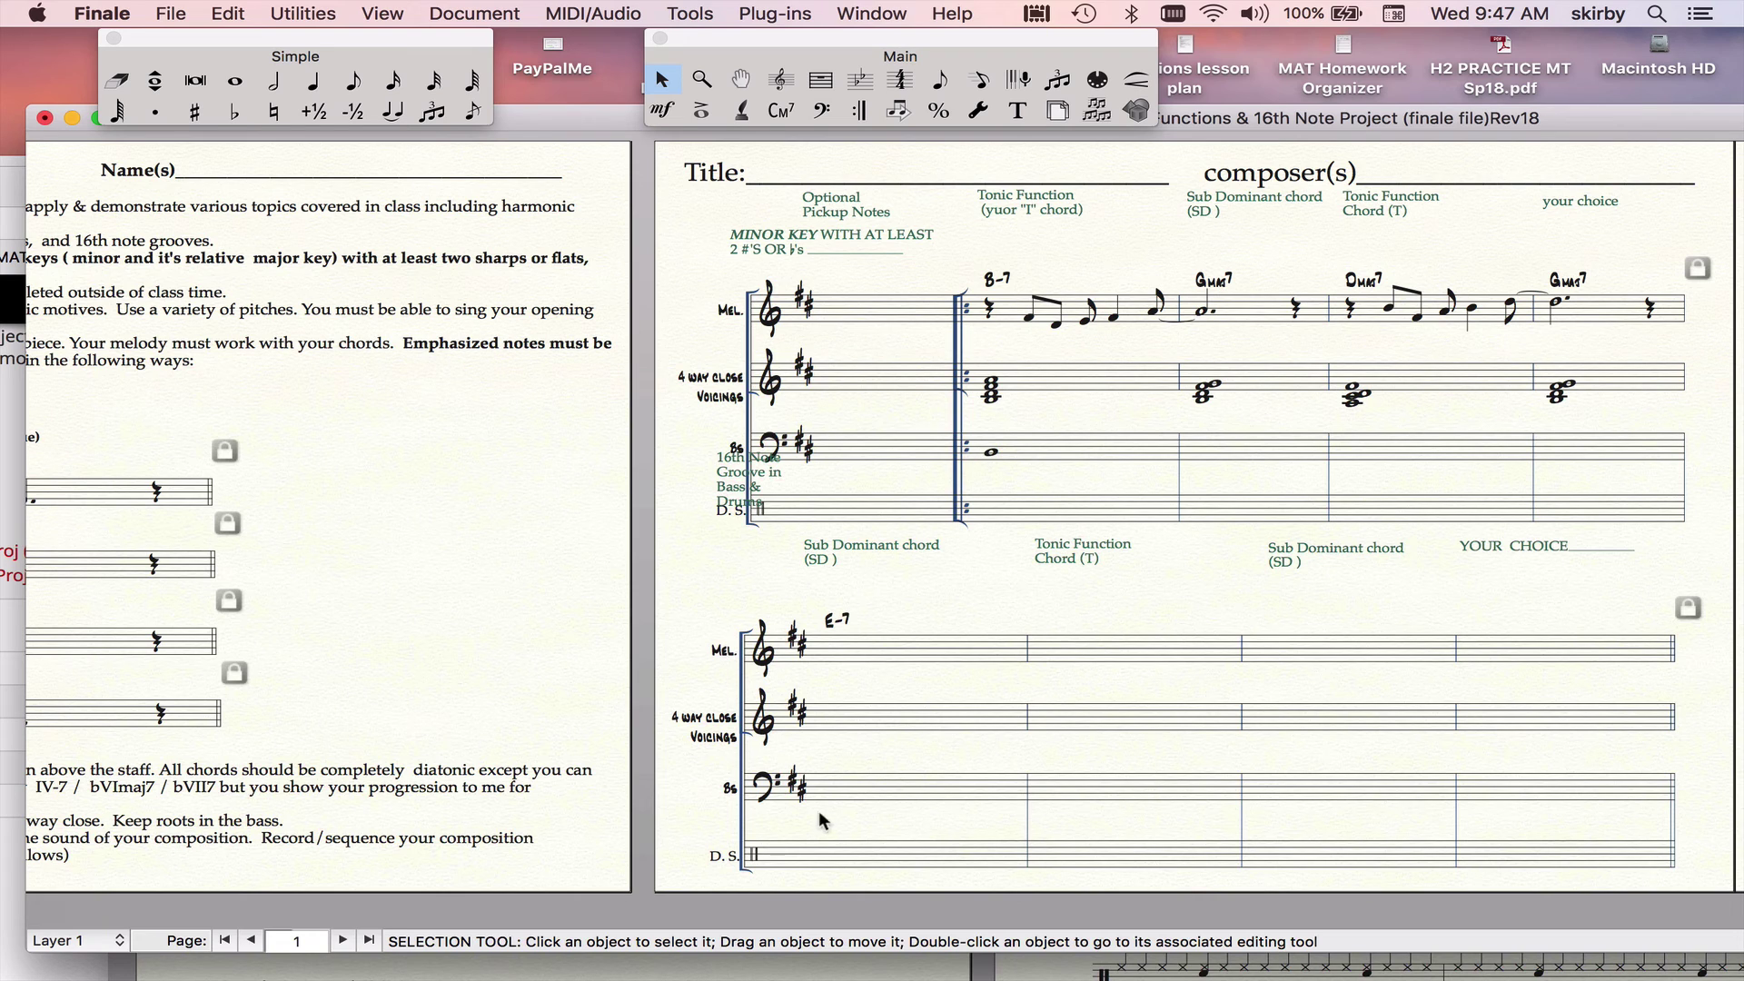
left_click(845, 966)
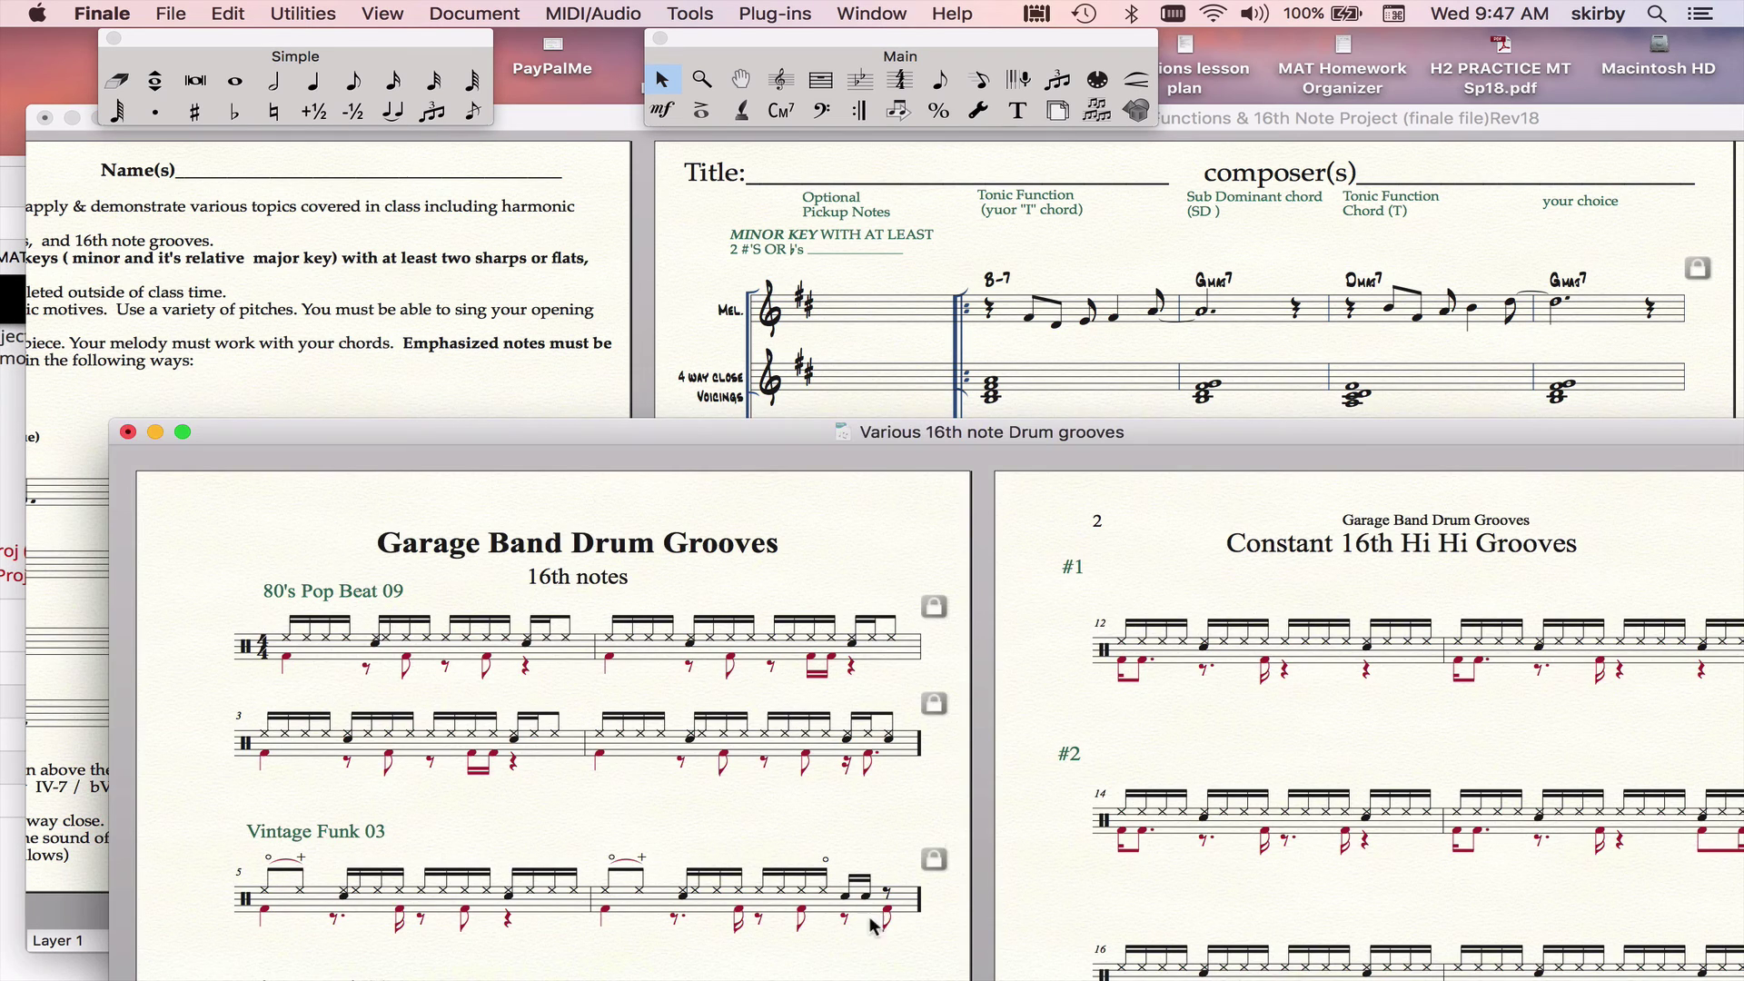
left_click_drag(1164, 449, 881, 191)
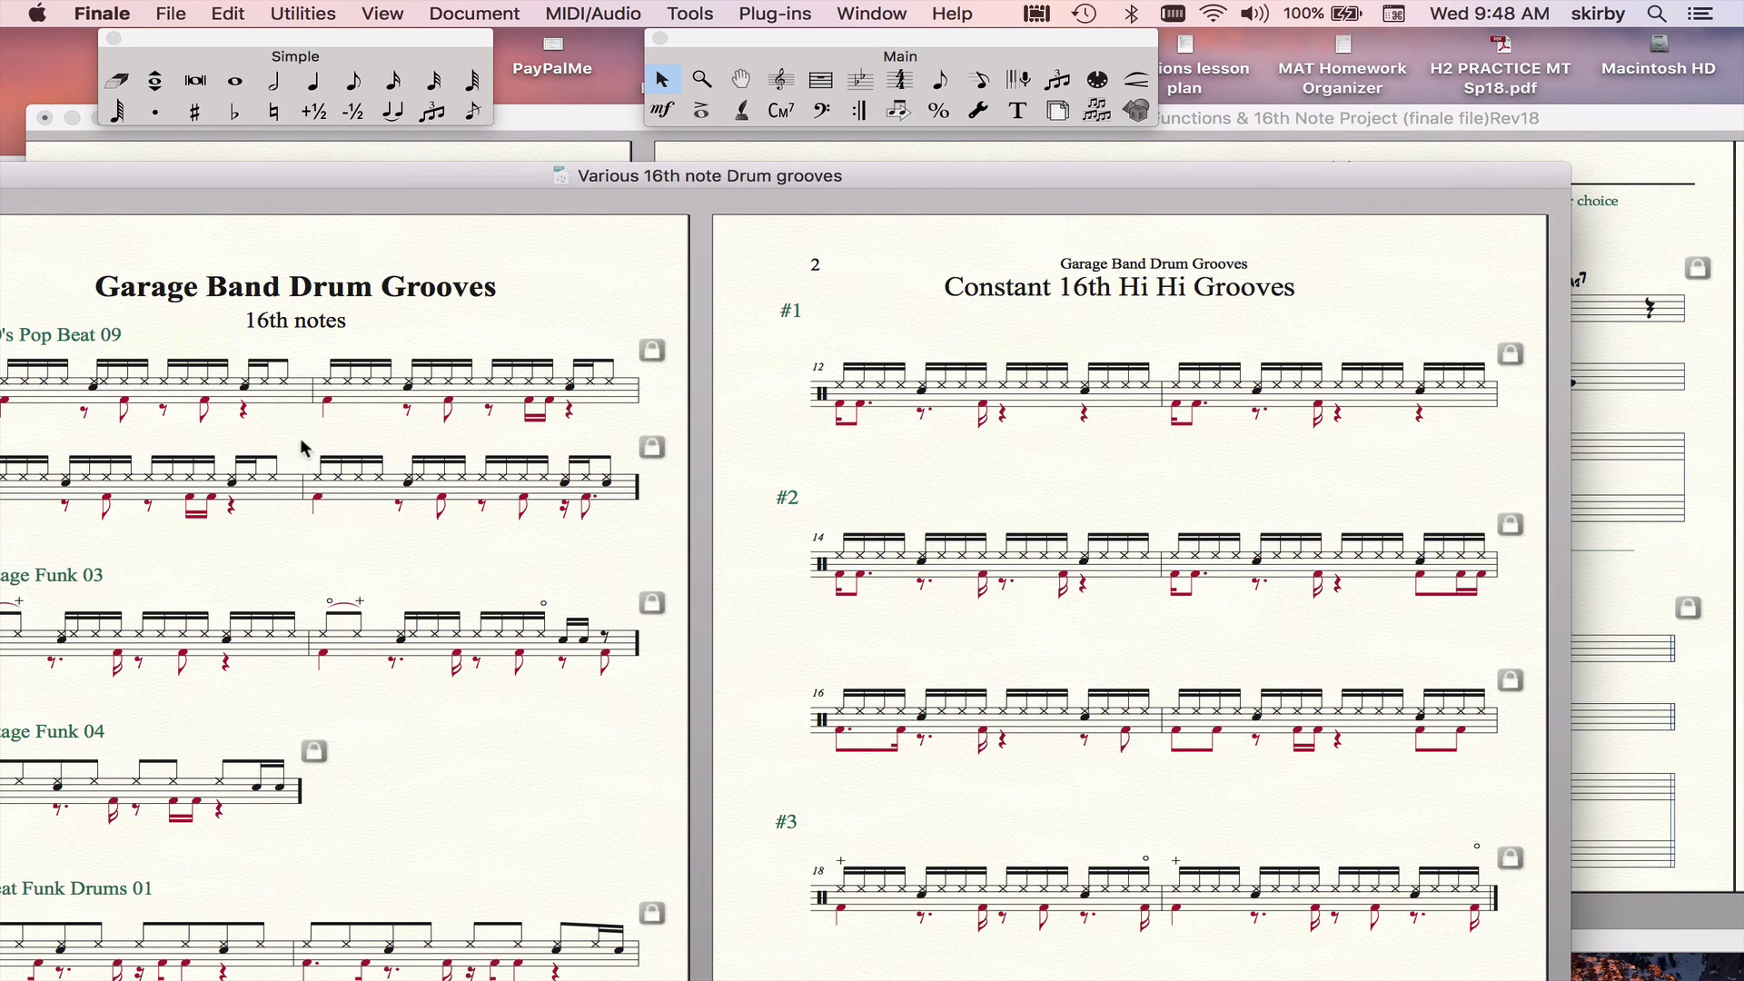
double_click(390, 176)
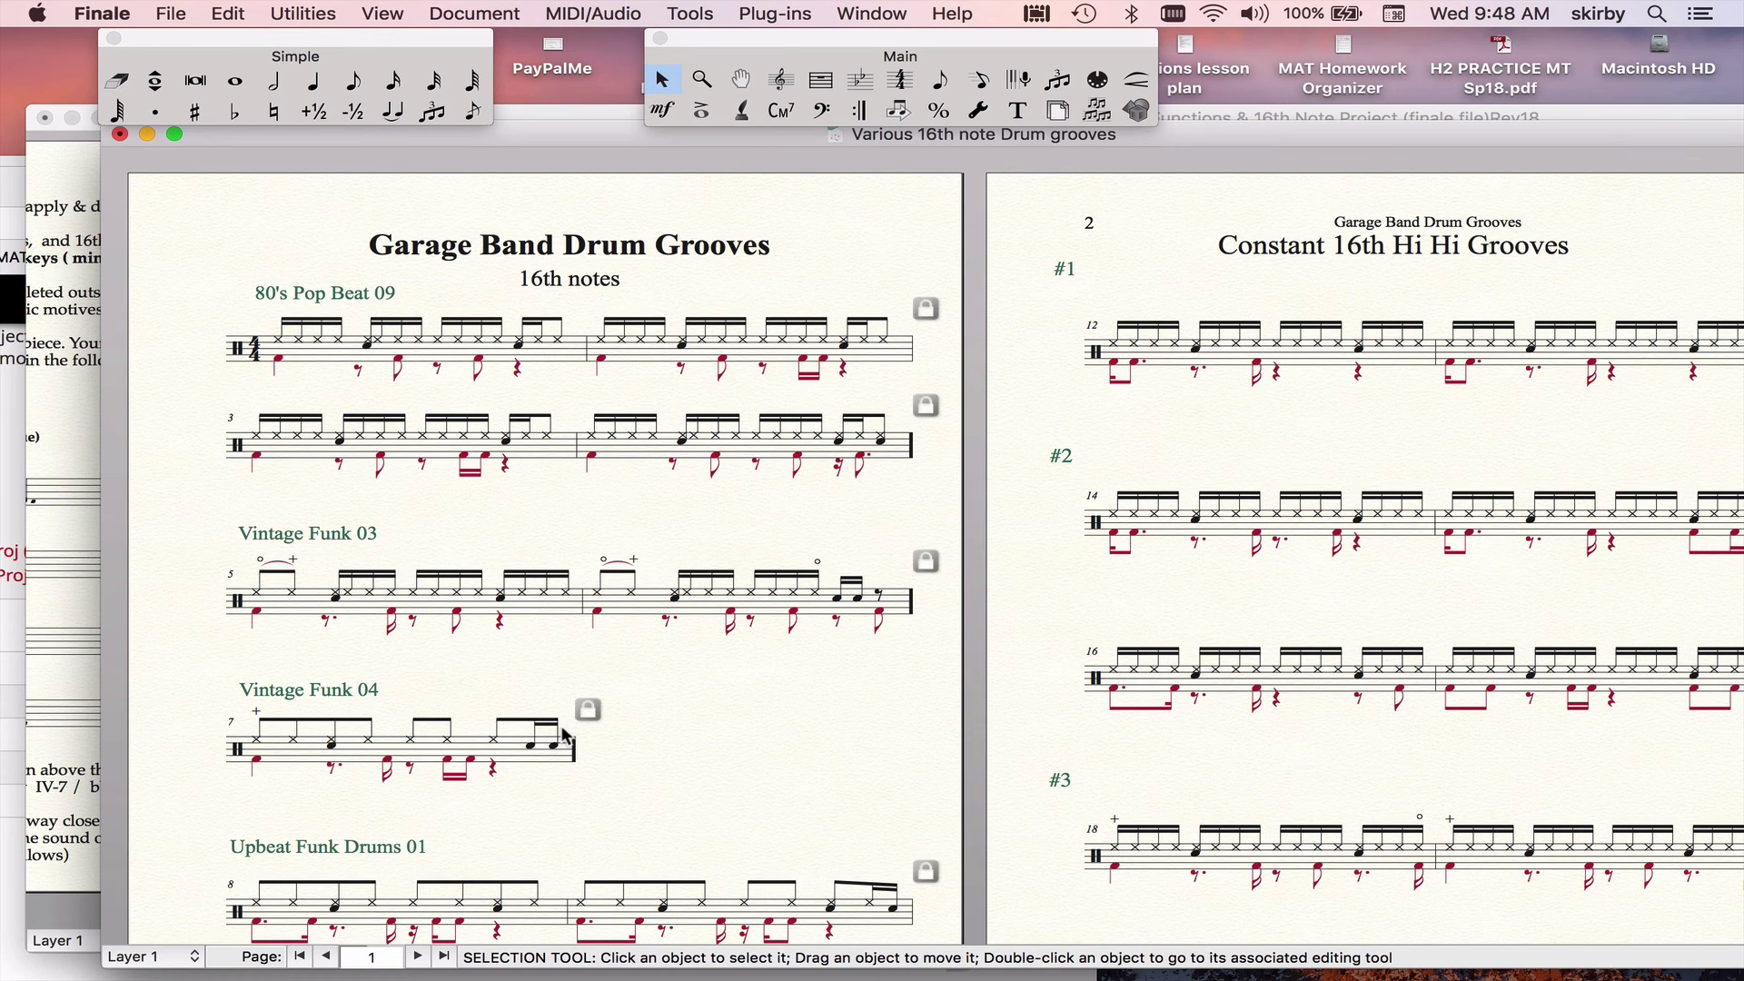
- Scroll to groove #3 and select its measures 18–19
scroll(563, 737, "down", 3)
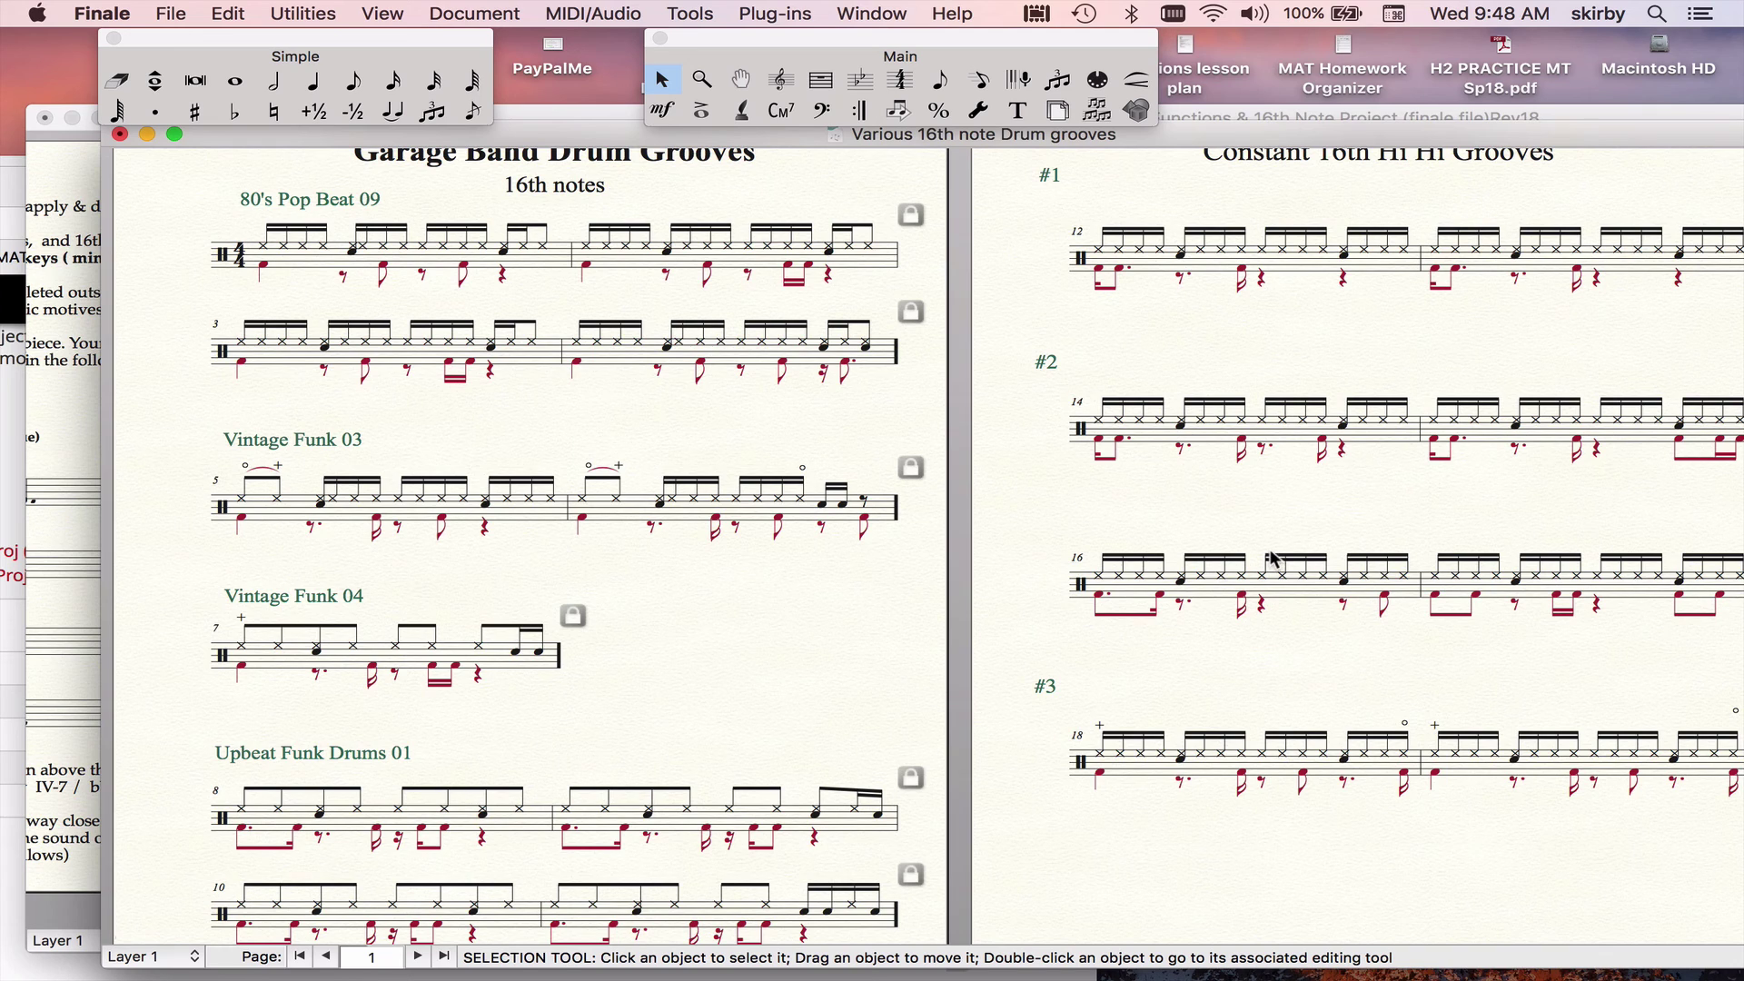
scroll(1244, 545, "right", 5)
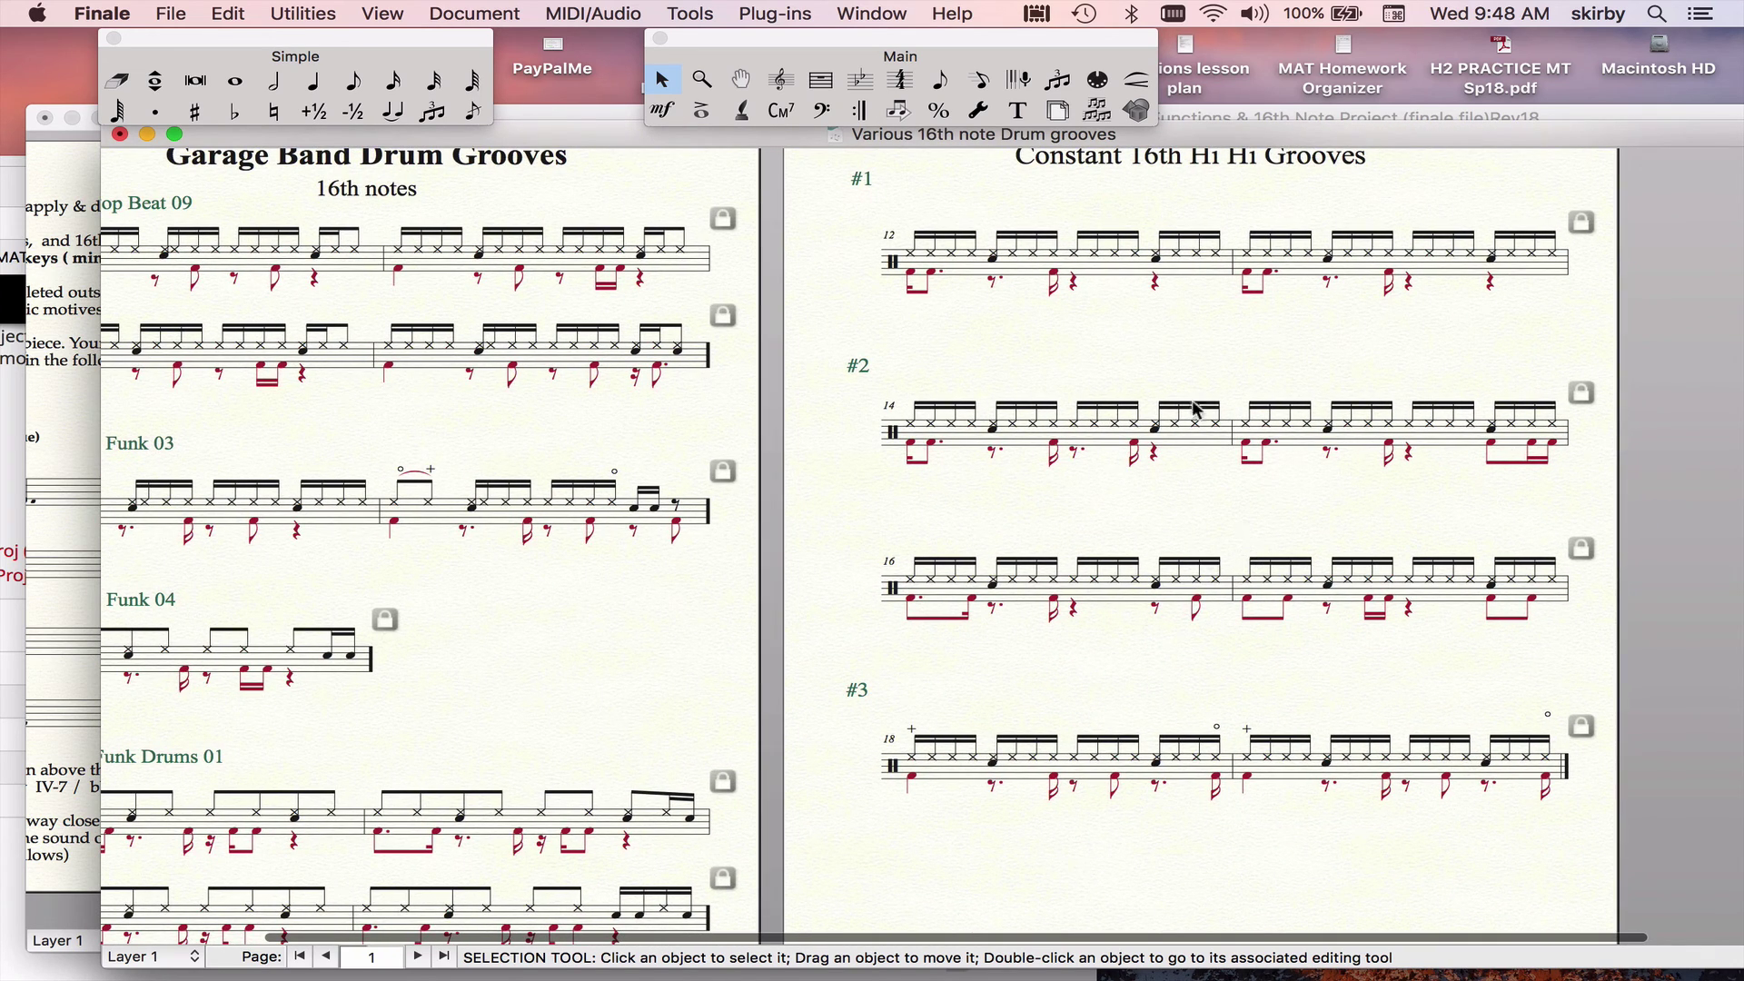
scroll(1164, 284, "up", 3)
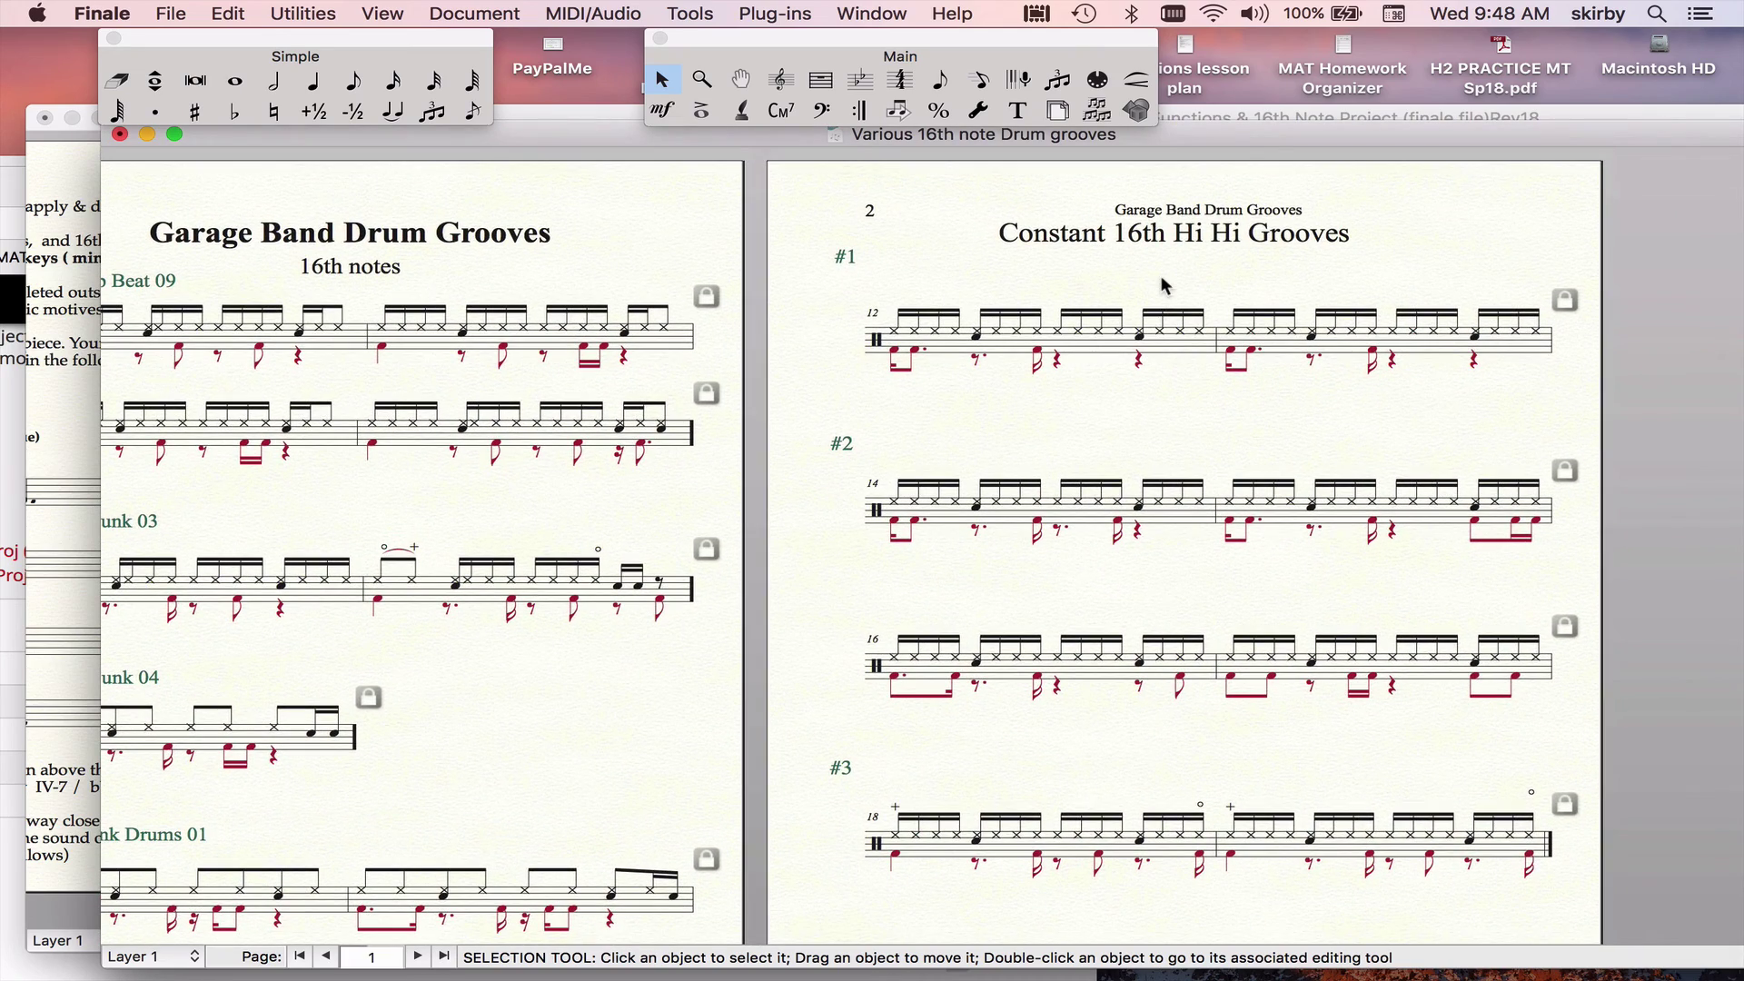
scroll(1159, 376, "left", 3)
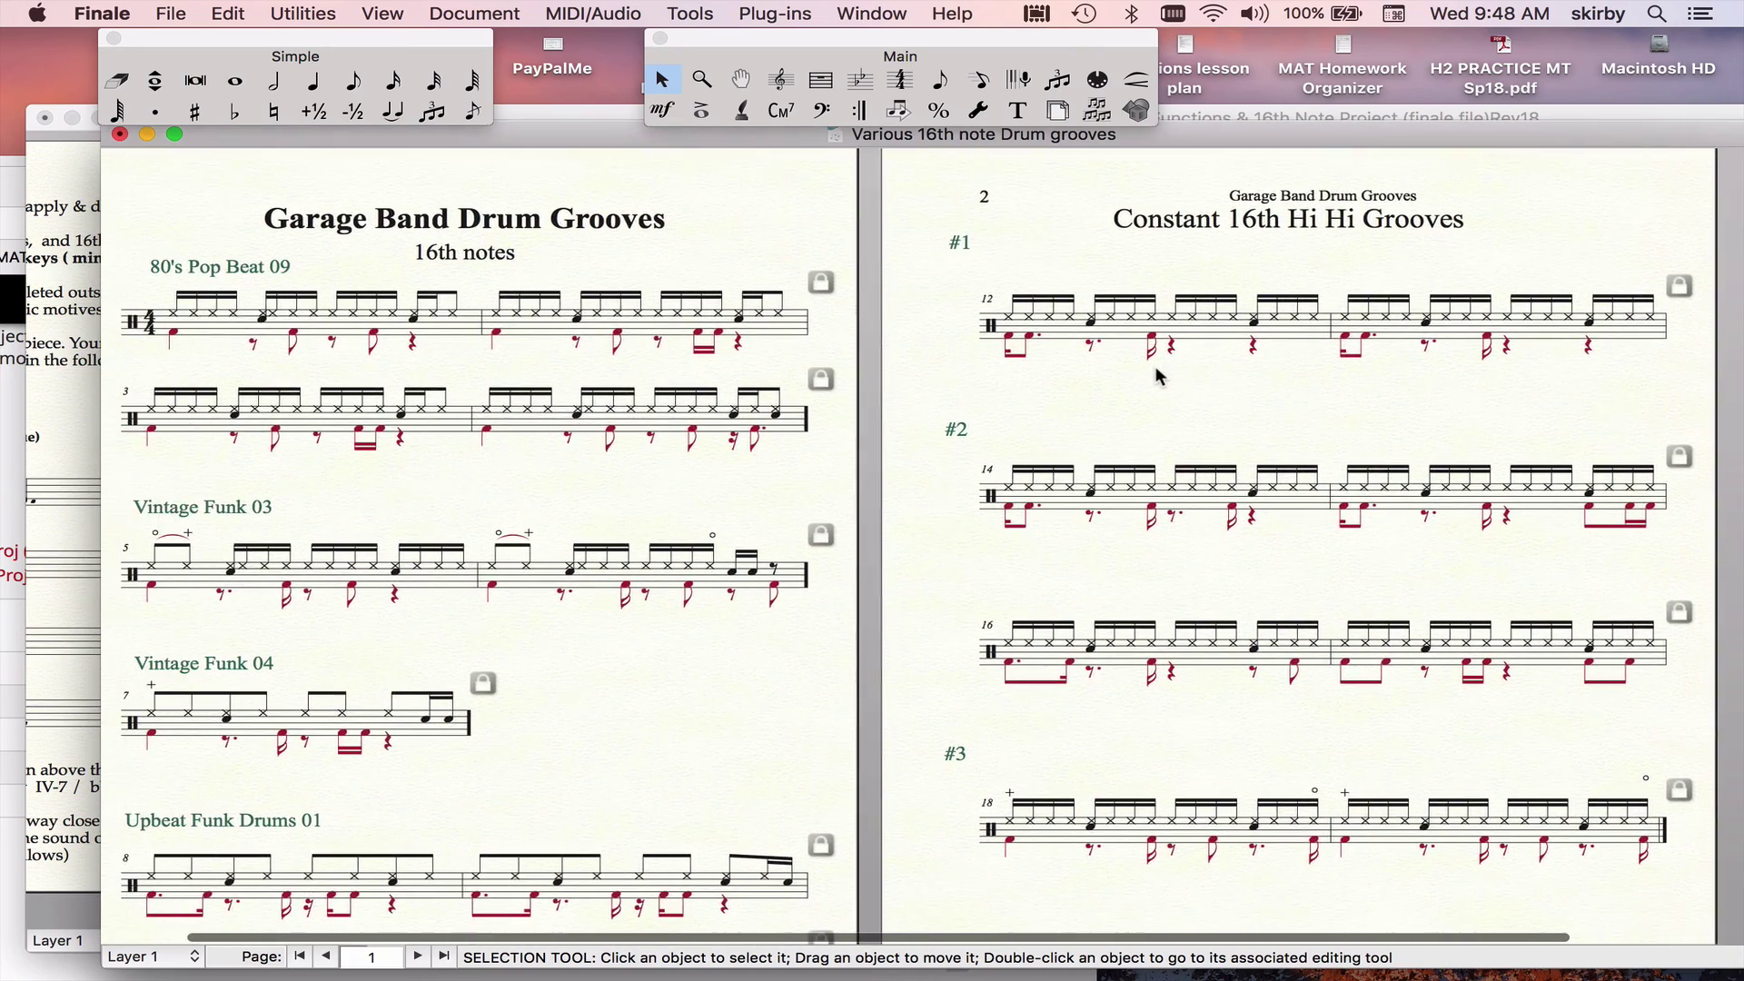
scroll(1159, 376, "down", 3)
left_click(1192, 768)
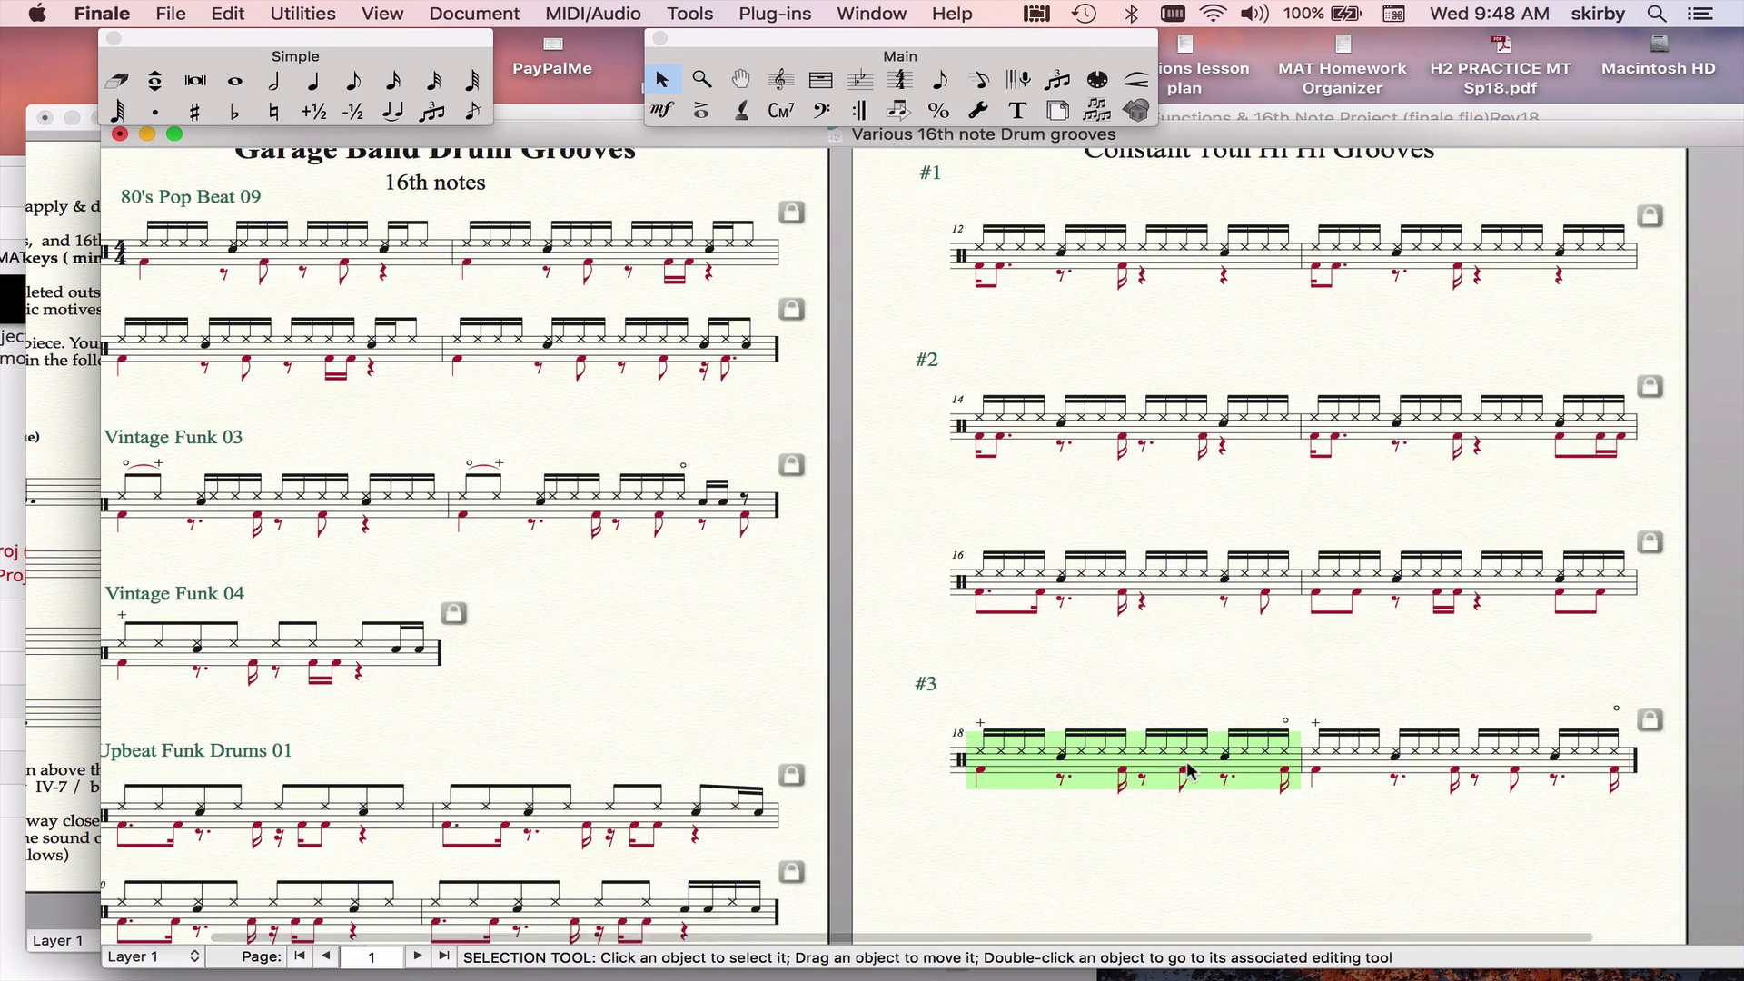
left_click(1429, 754, "shift")
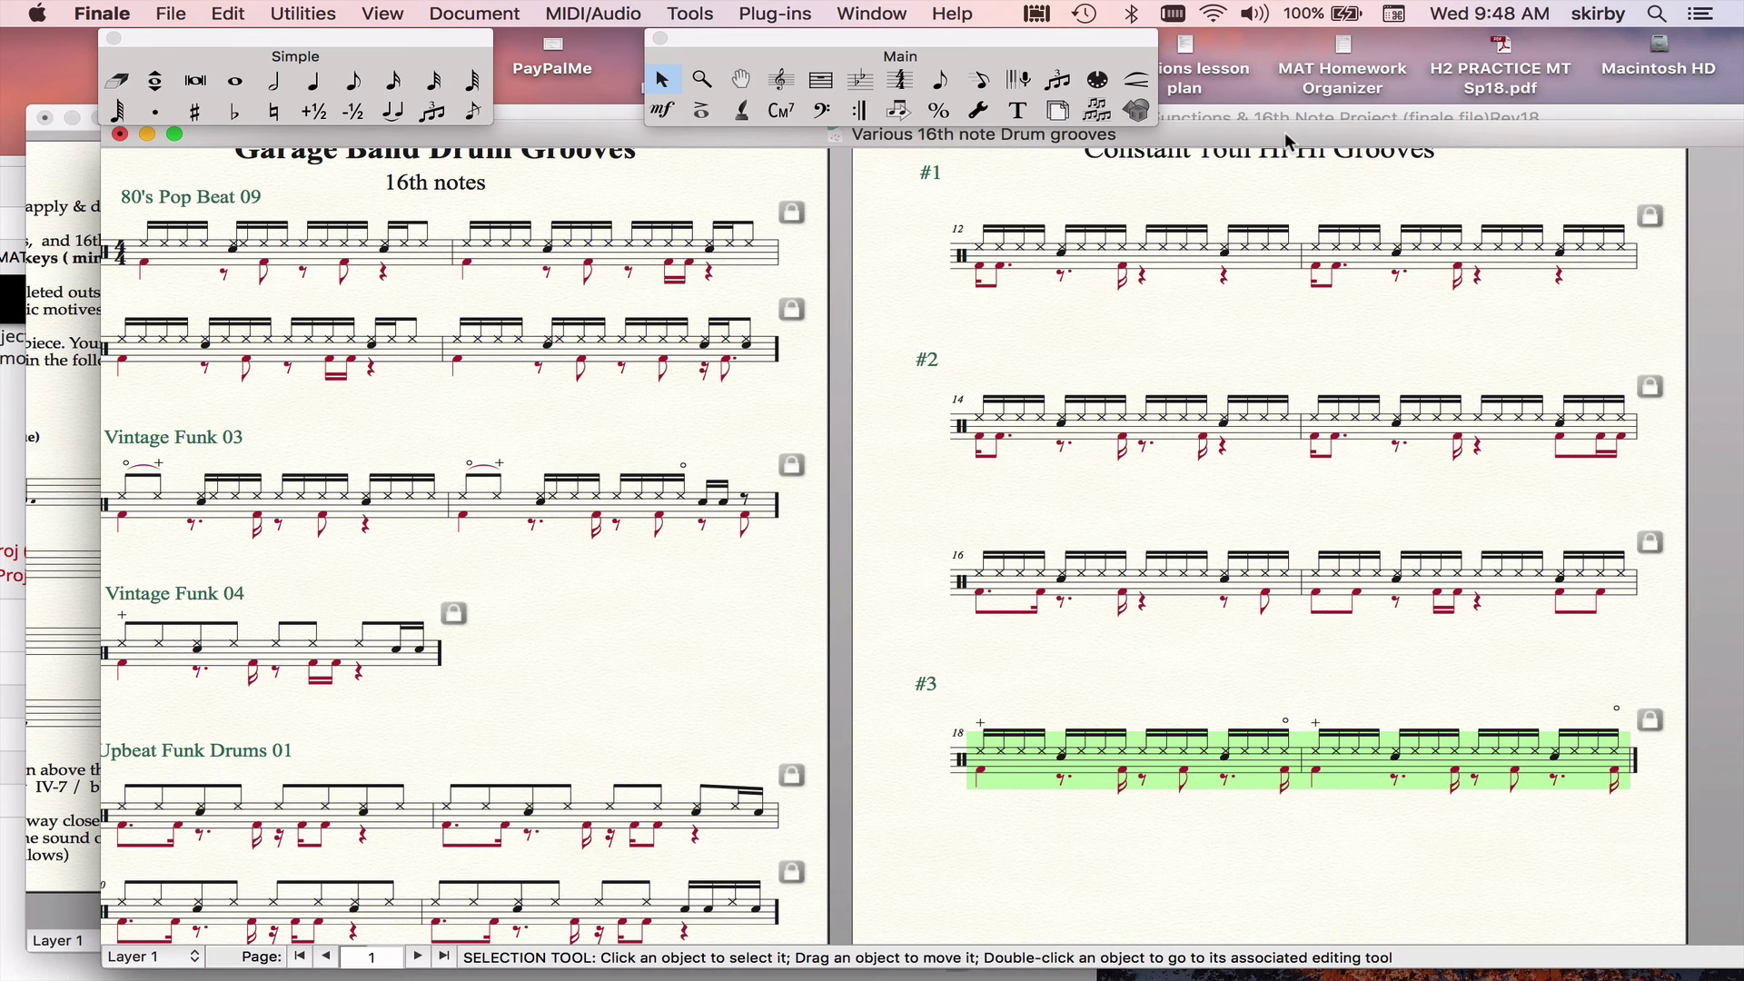
- Copy groove #3's two bars and paste them into D.S. measures 1–2 of the project score
left_click_drag(1286, 141, 1318, 881)
left_click(1099, 513)
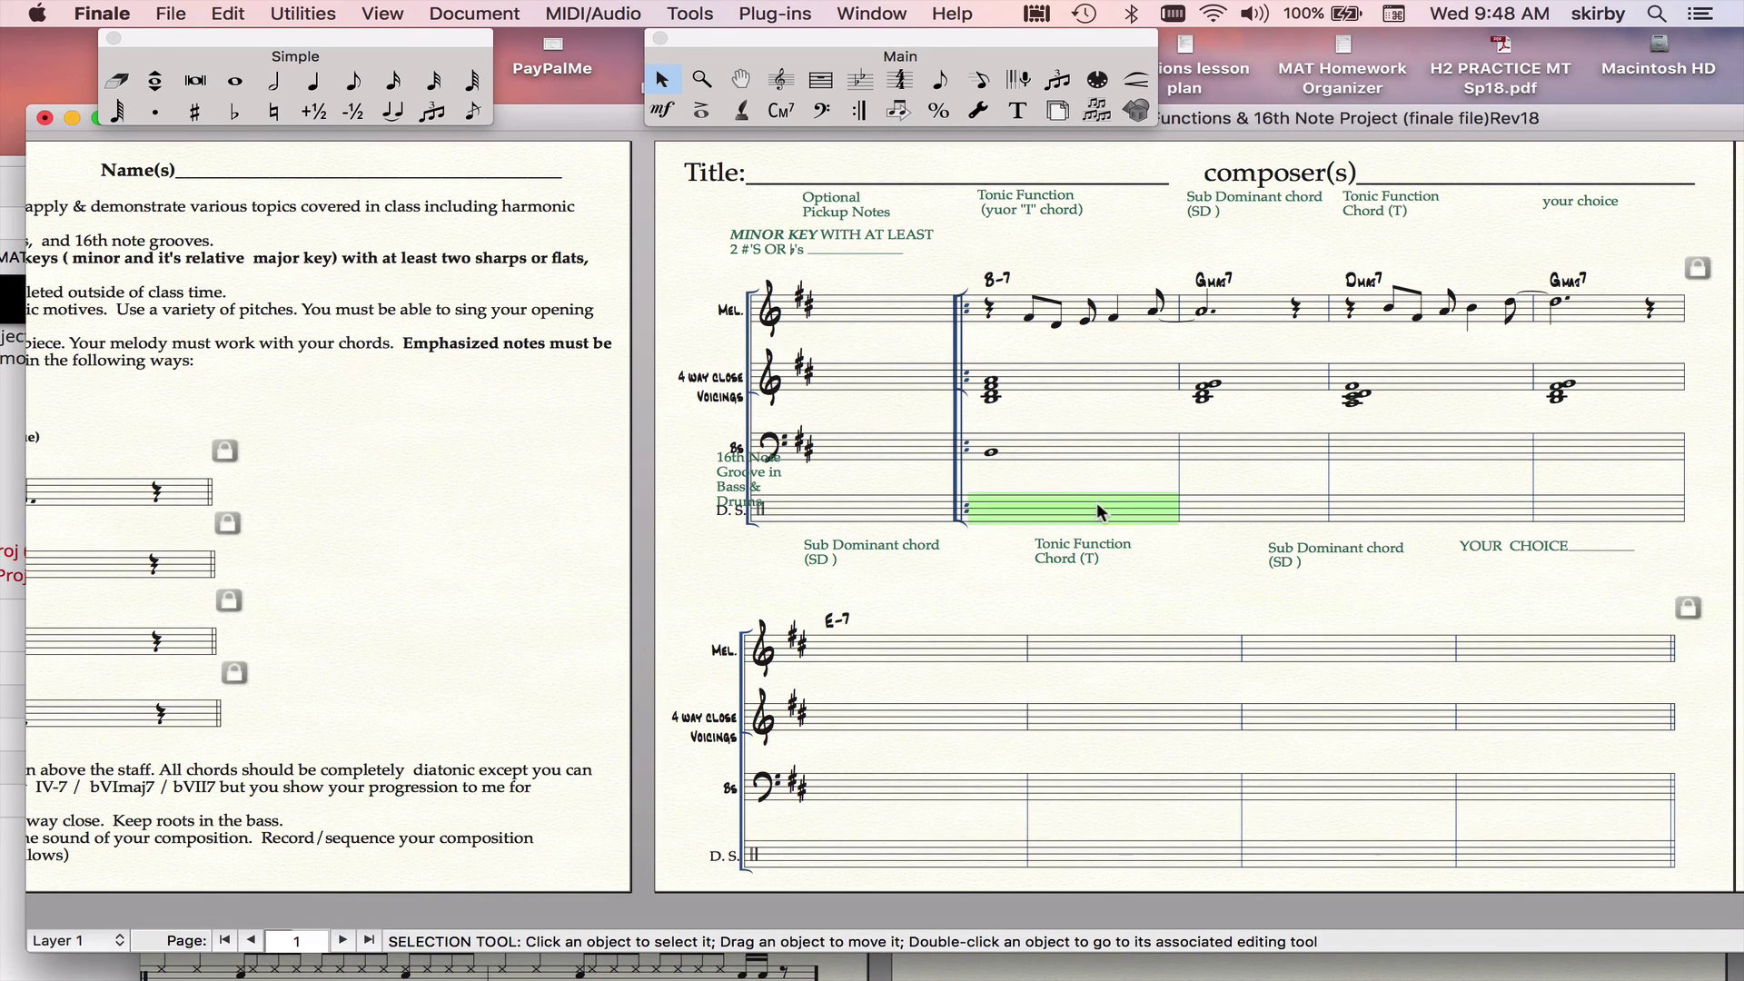
key("super+c")
scroll(1114, 650, "down", 2)
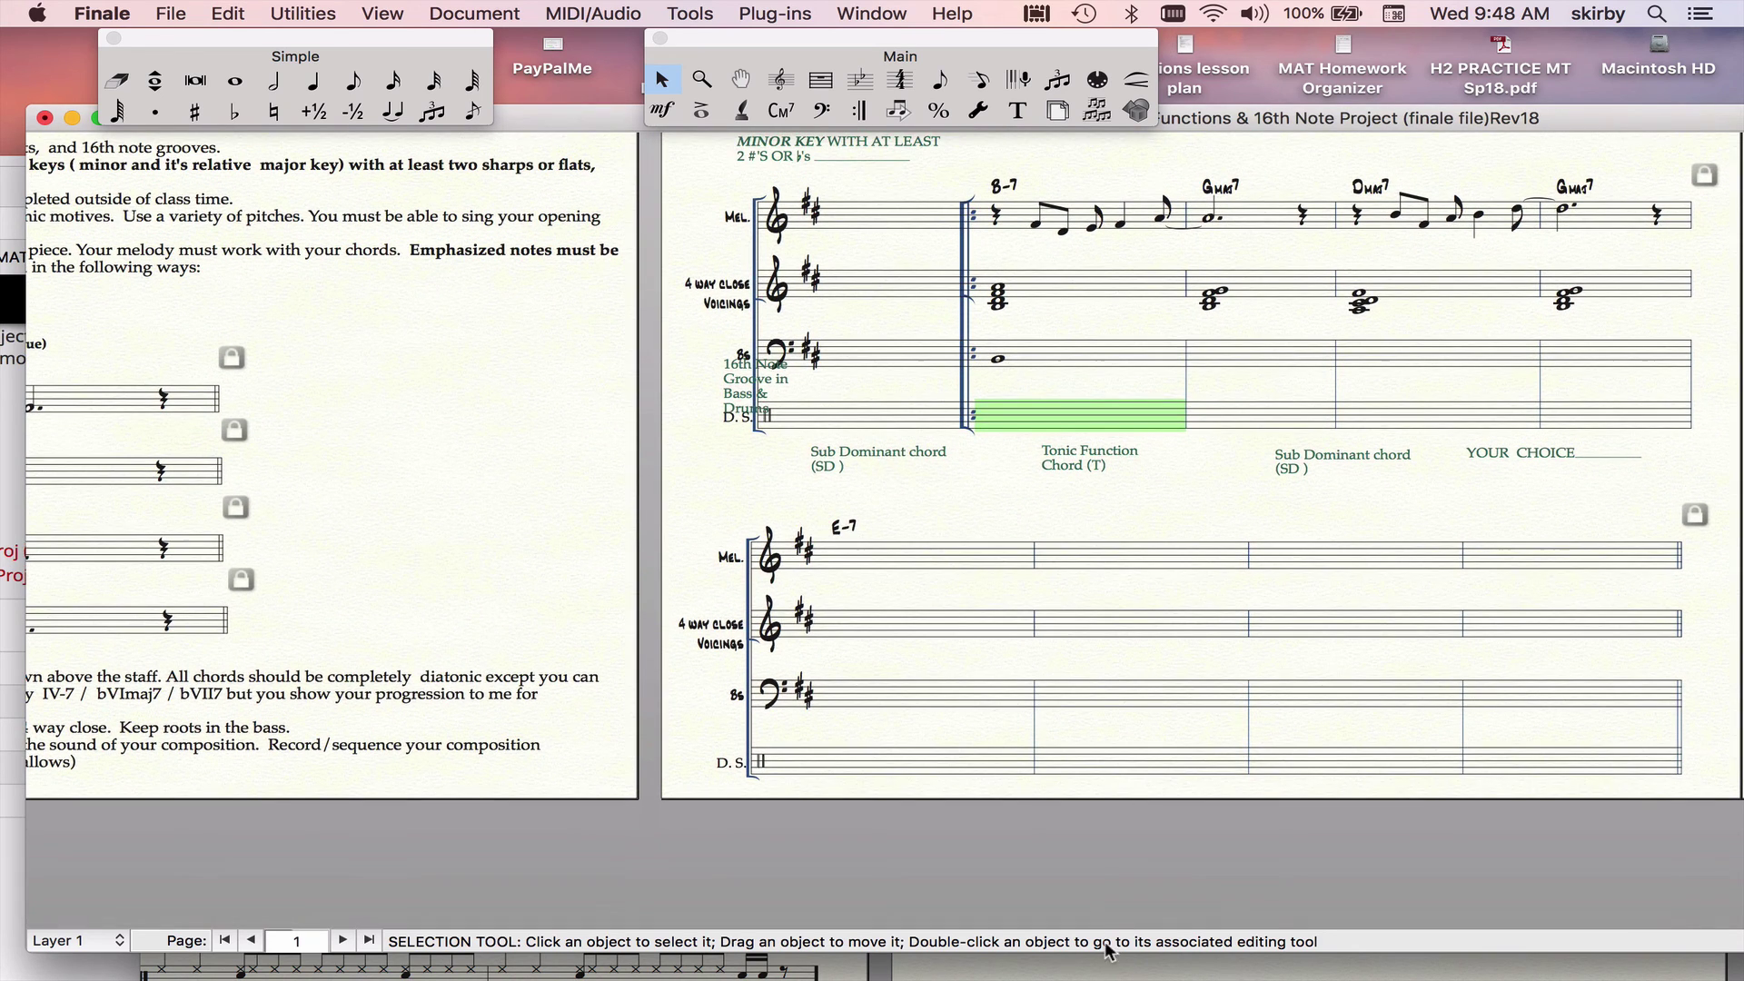
left_click(1111, 968)
scroll(1259, 902, "down", 3)
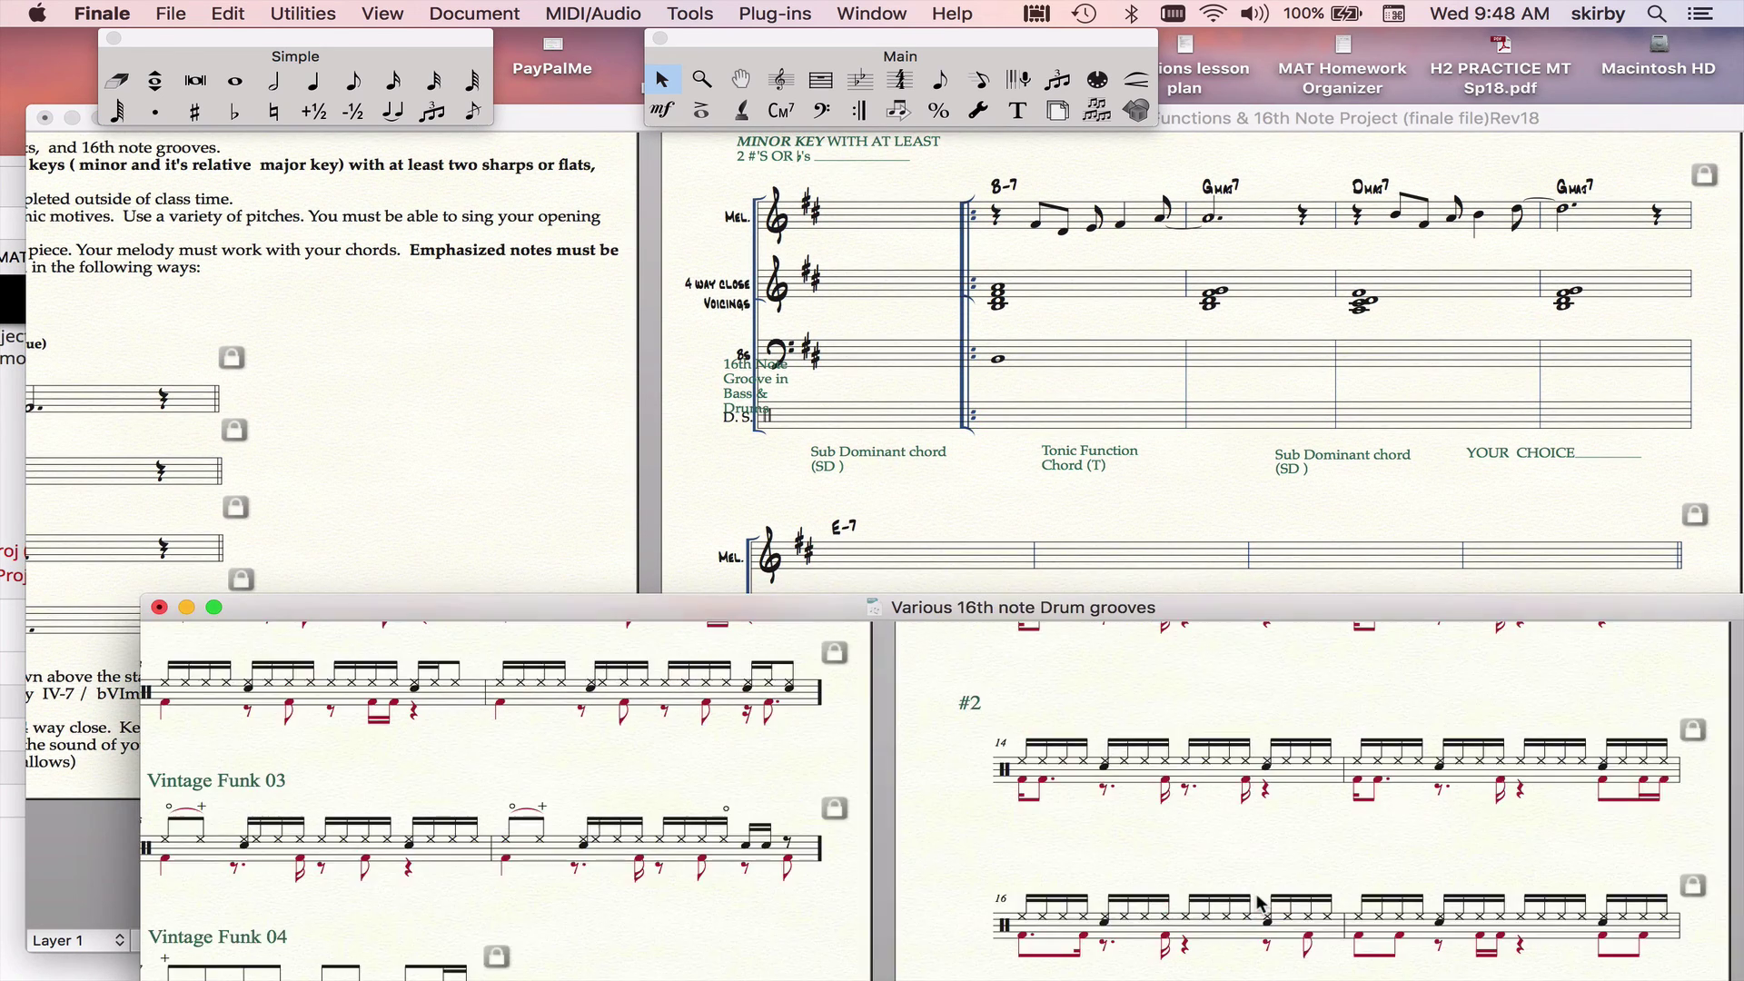
scroll(1259, 902, "down", 5)
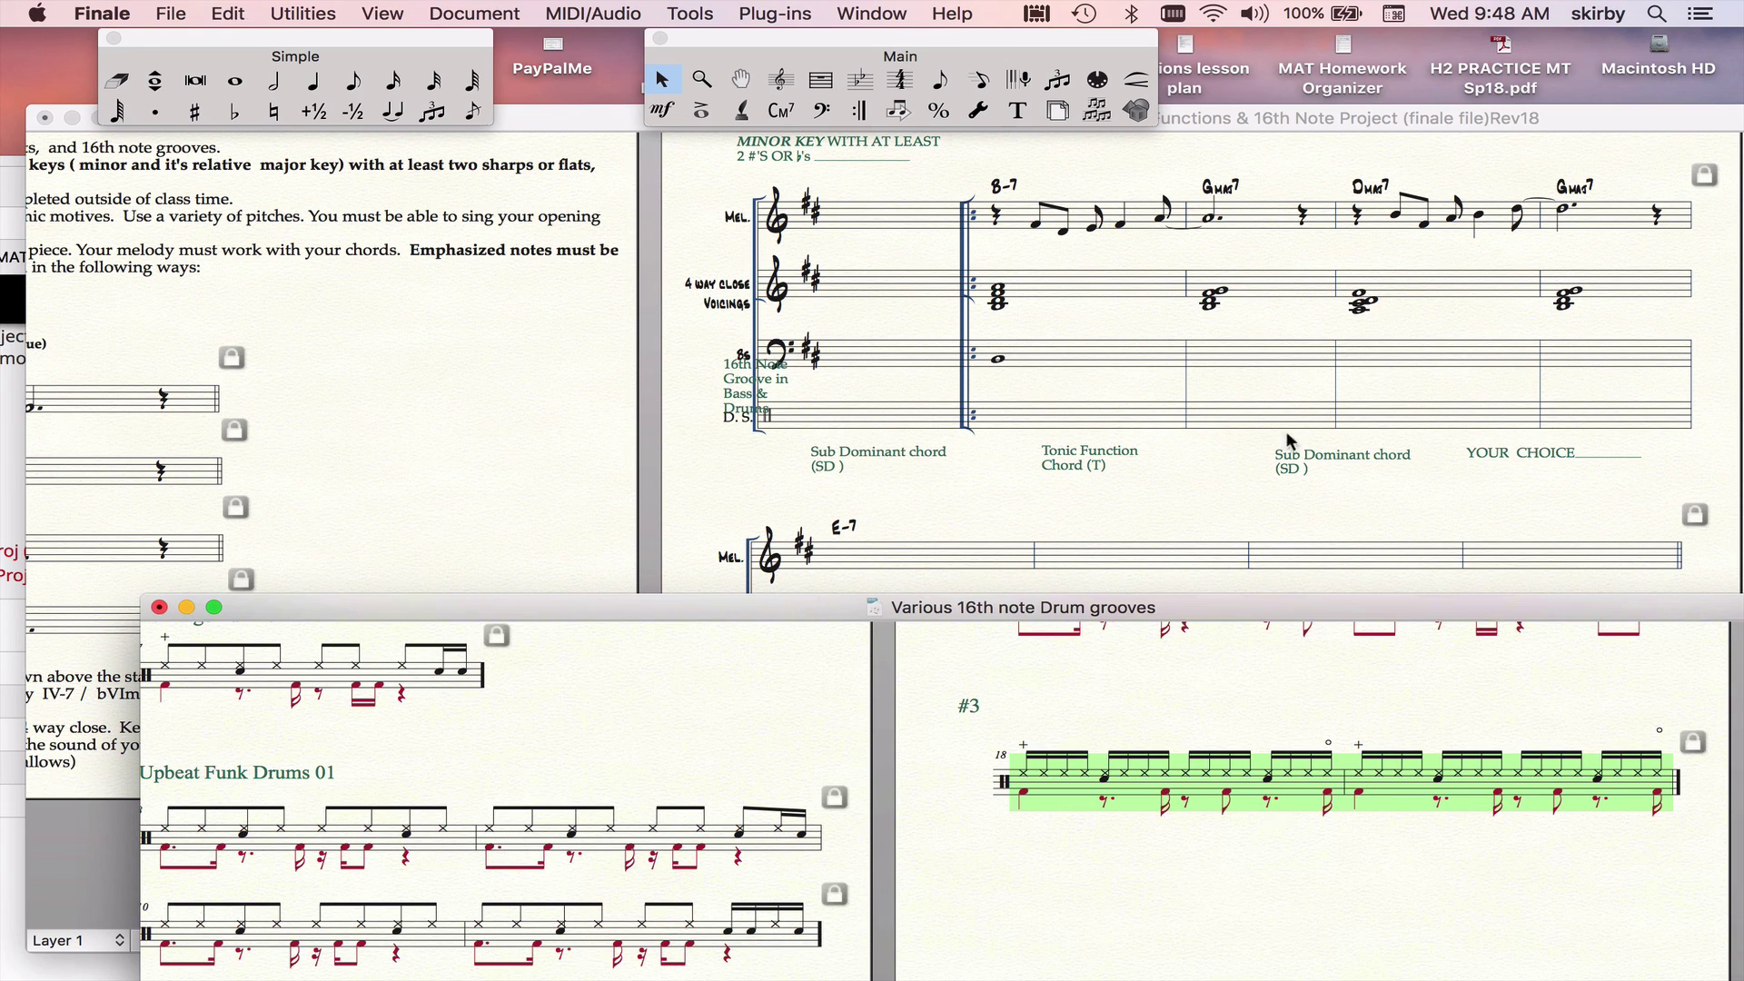
left_click(1138, 422)
key("super+v")
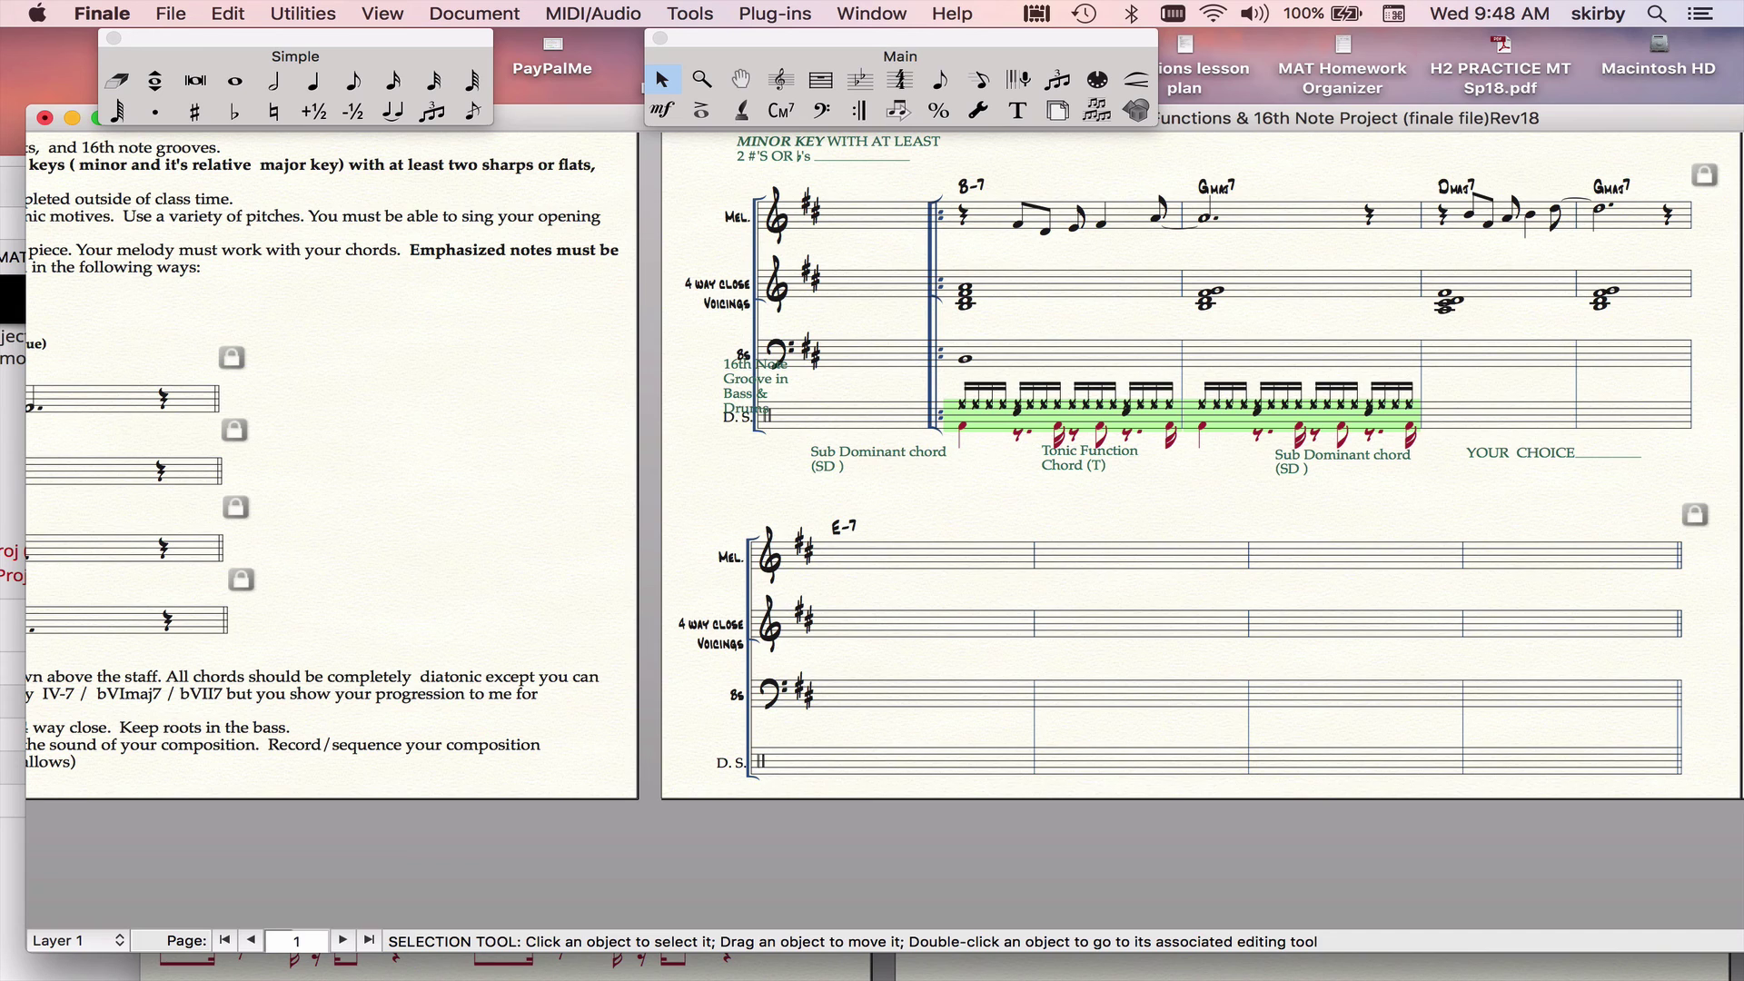
left_click(939, 79)
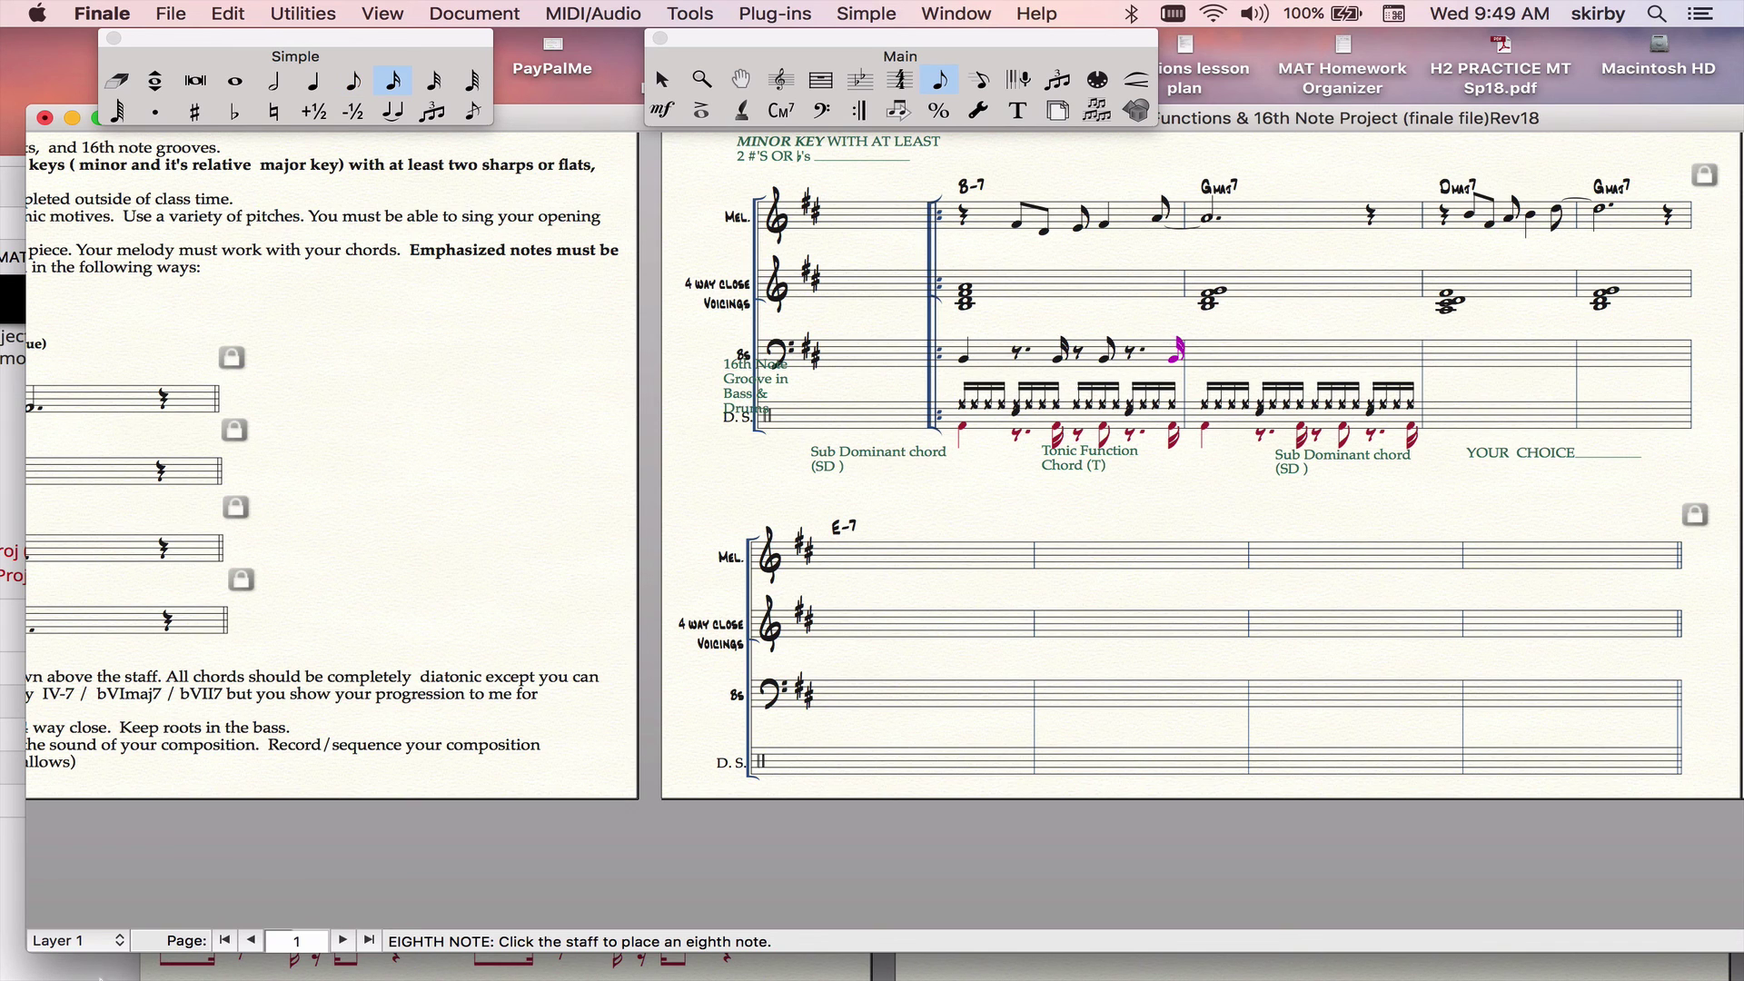
- Leave note entry in the score and select the first Bs staff measure with its syncopated rhythm
mouse_move(168, 969)
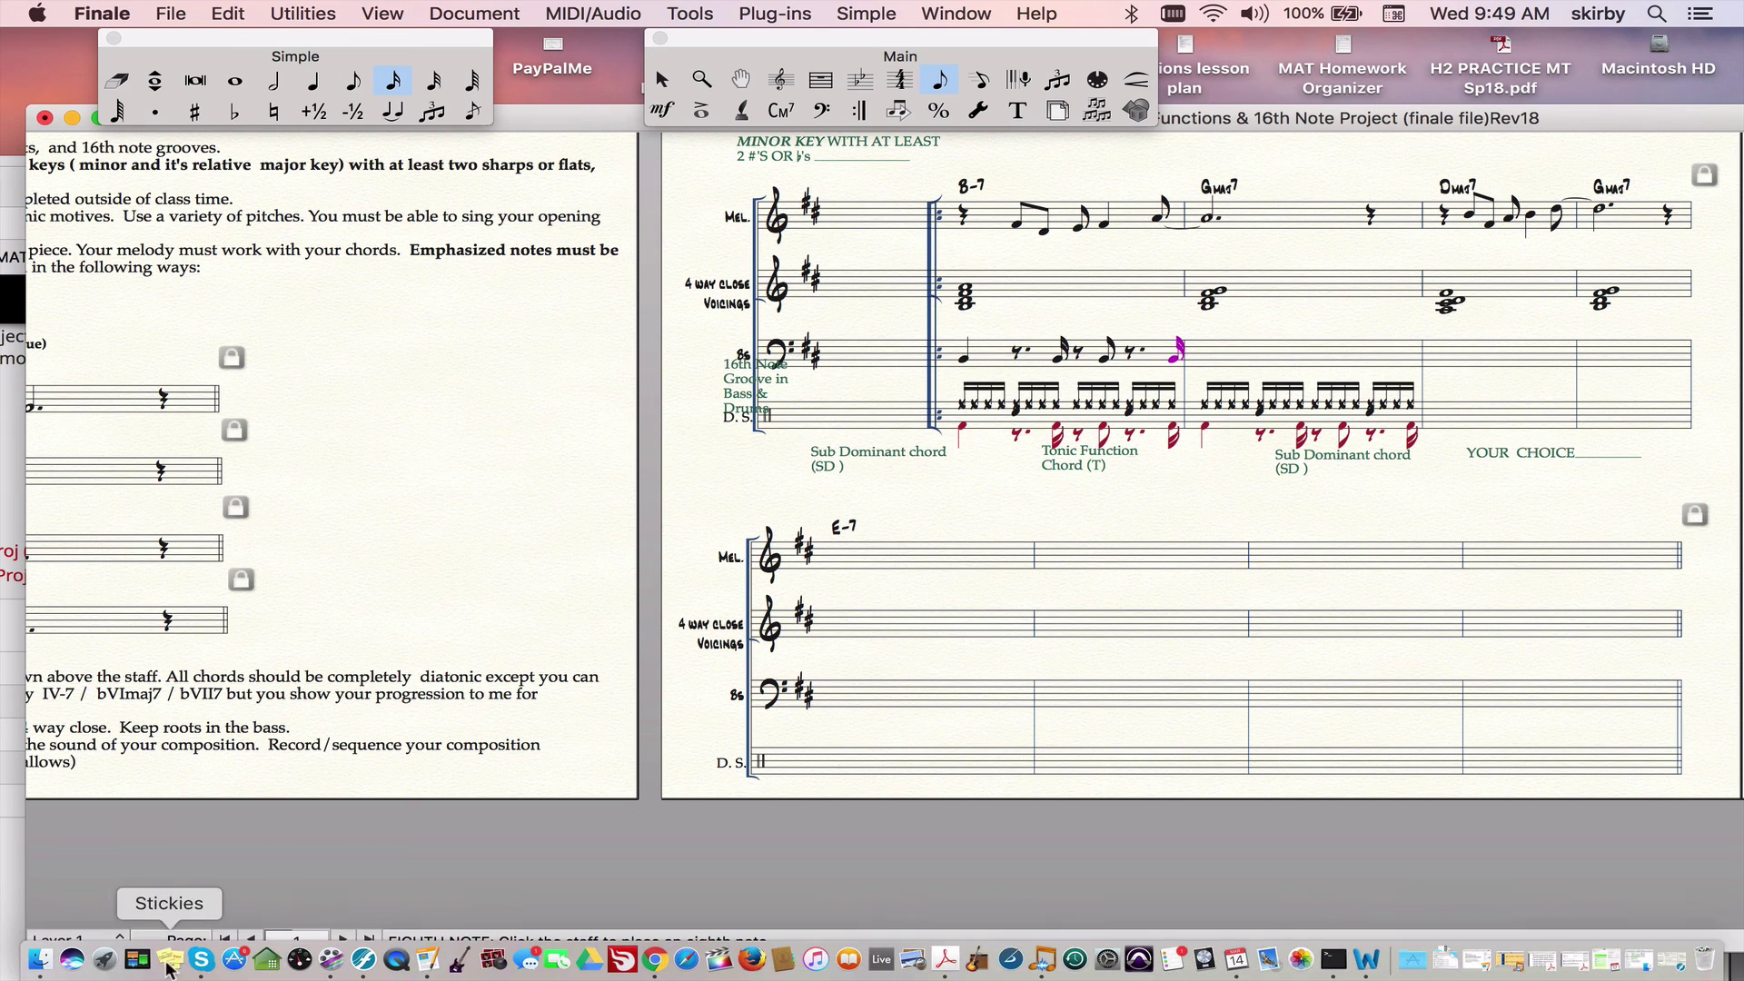
left_click(330, 963)
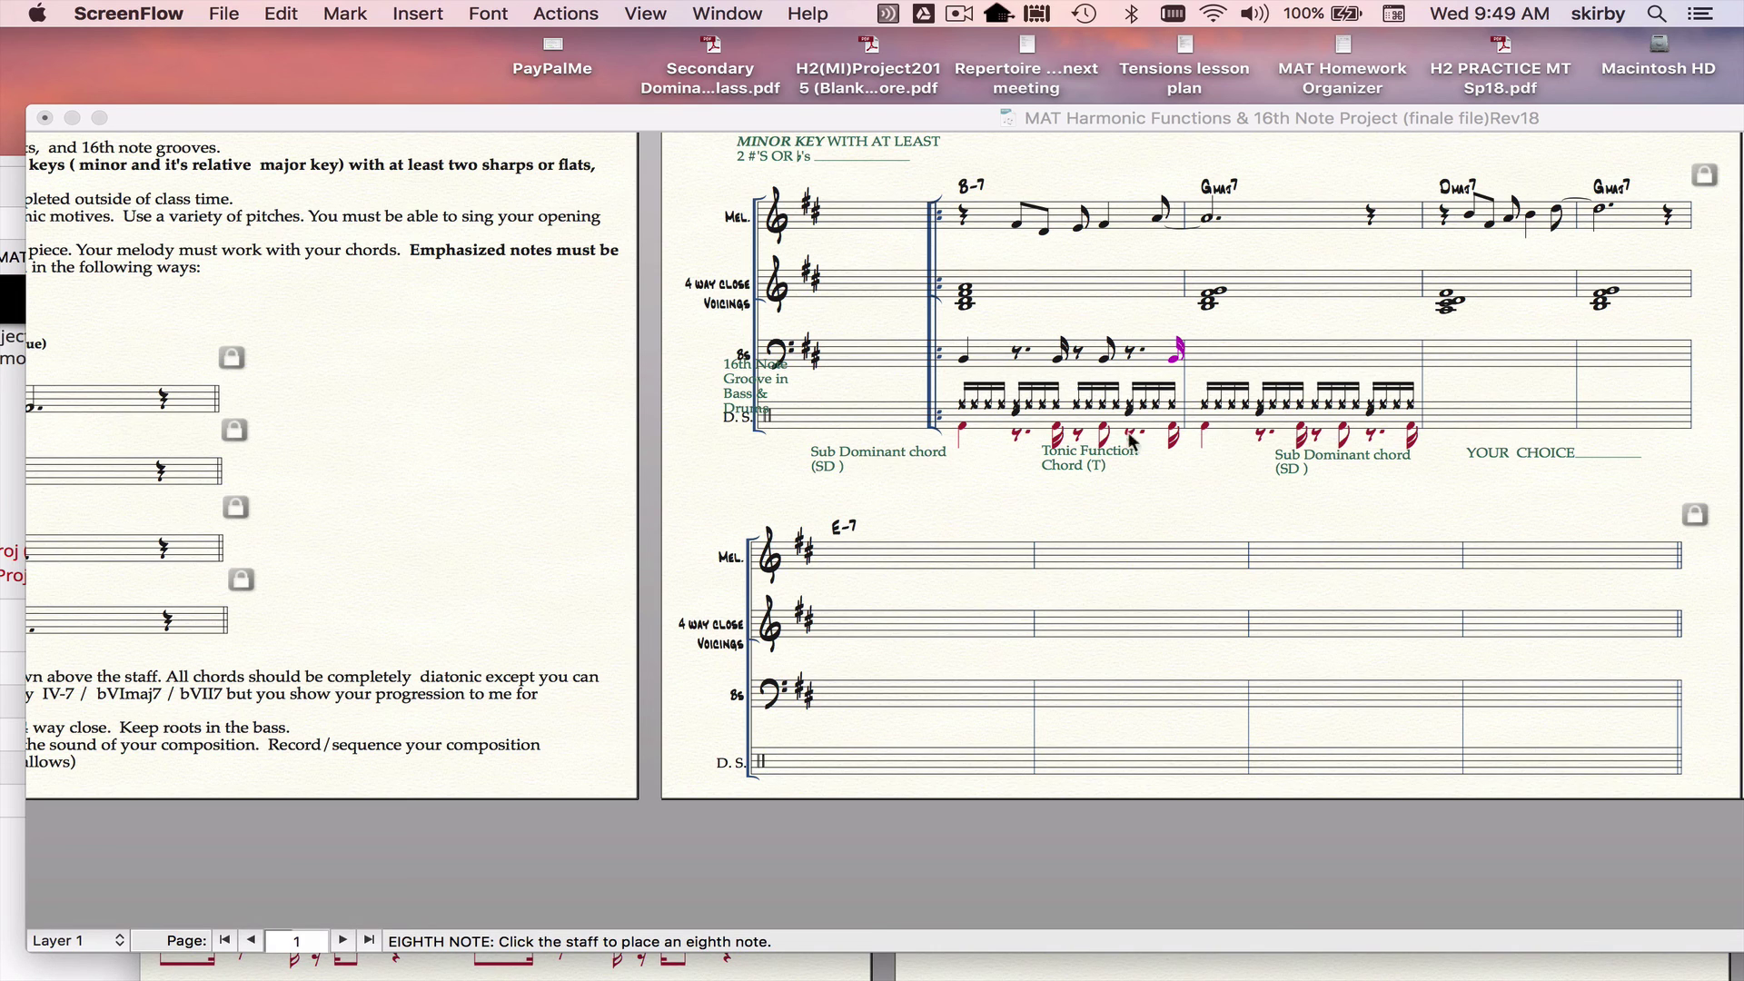
left_click(1085, 349)
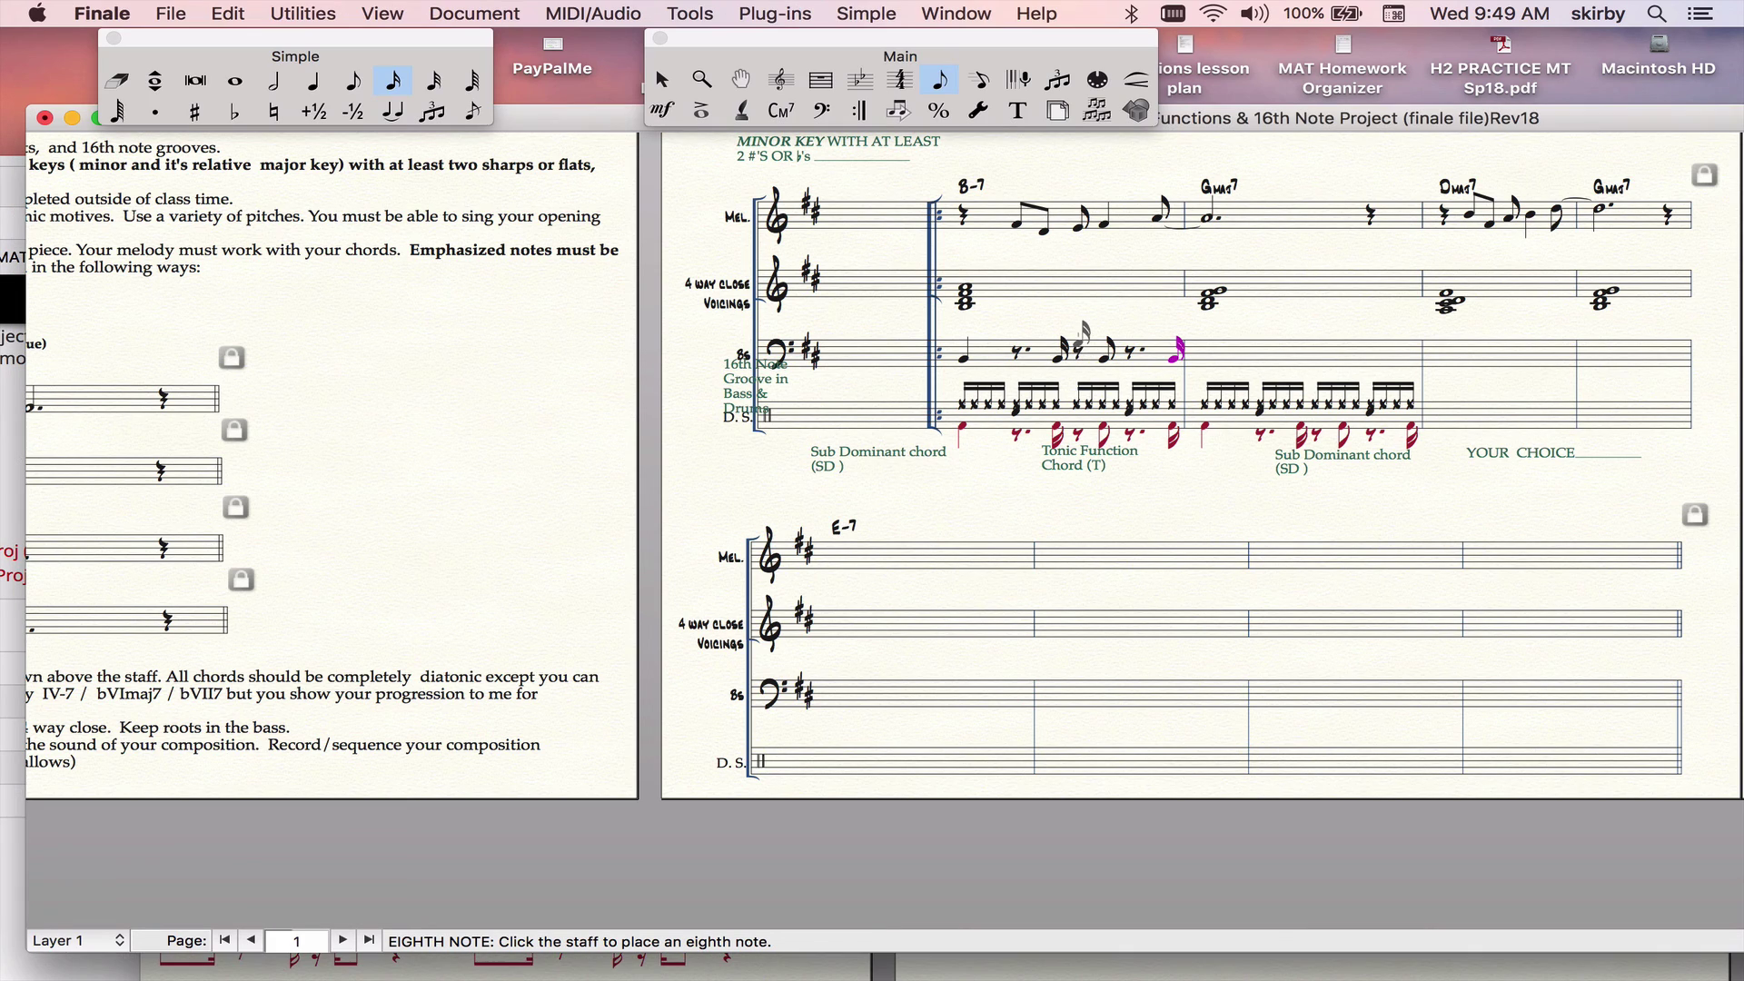
key("Escape")
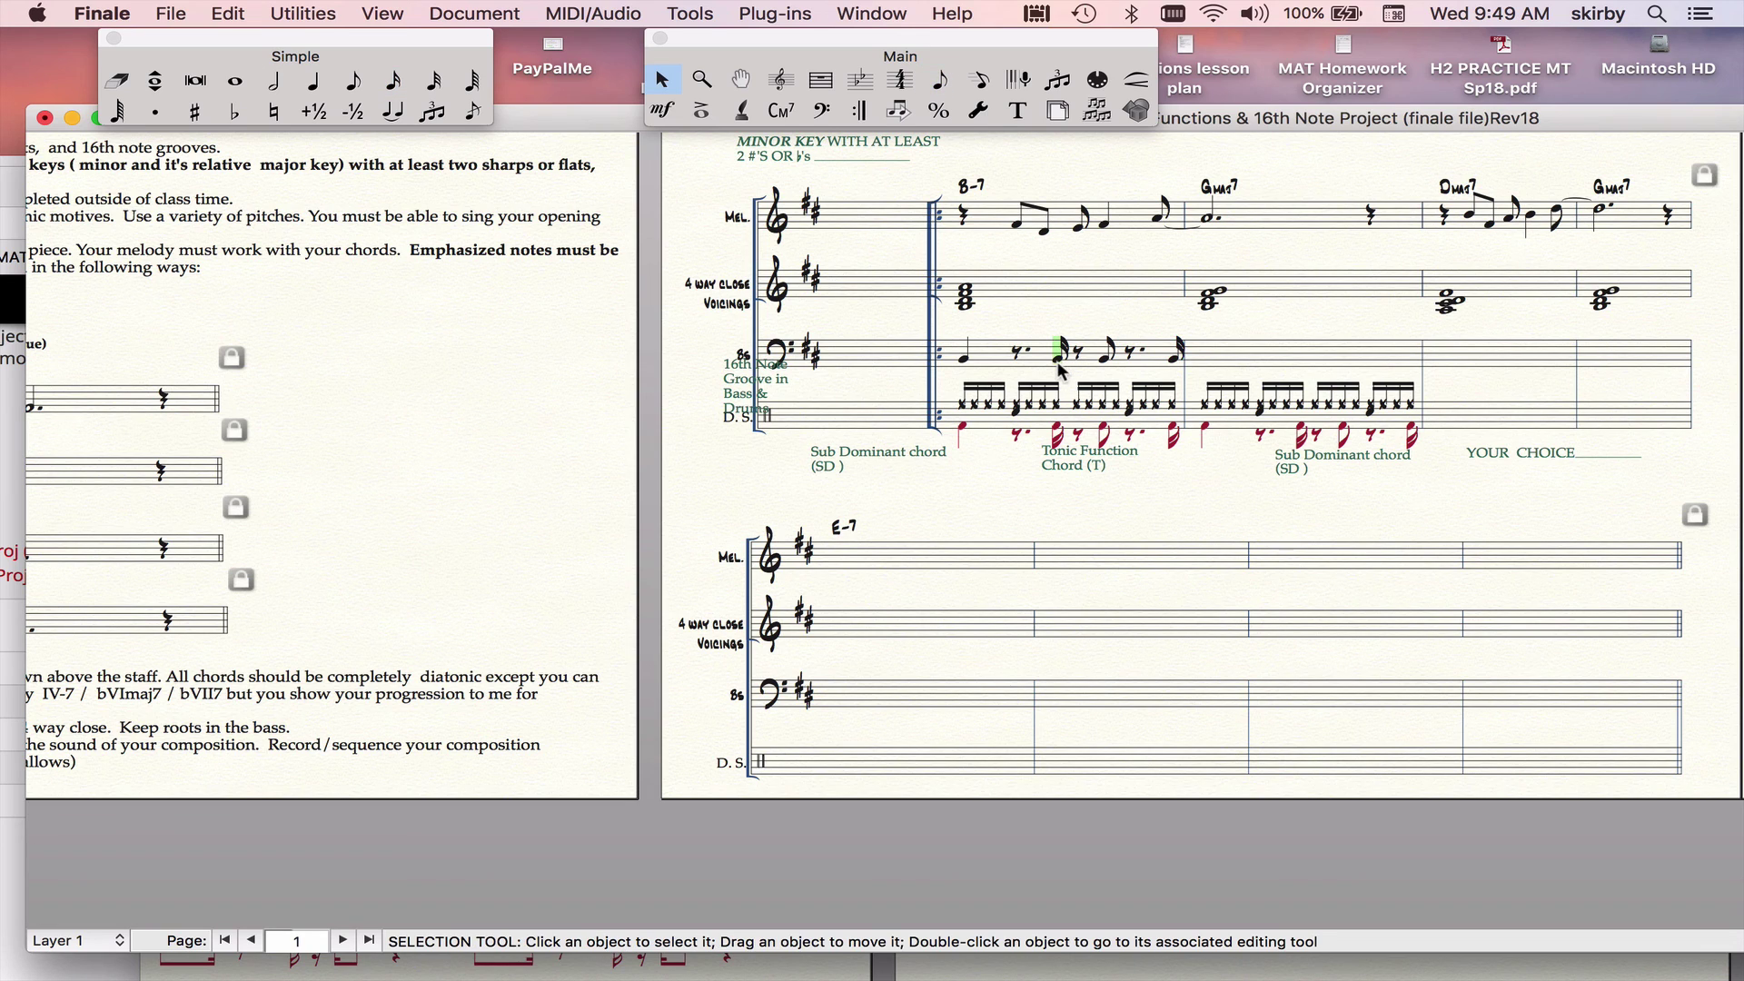
left_click(1040, 359)
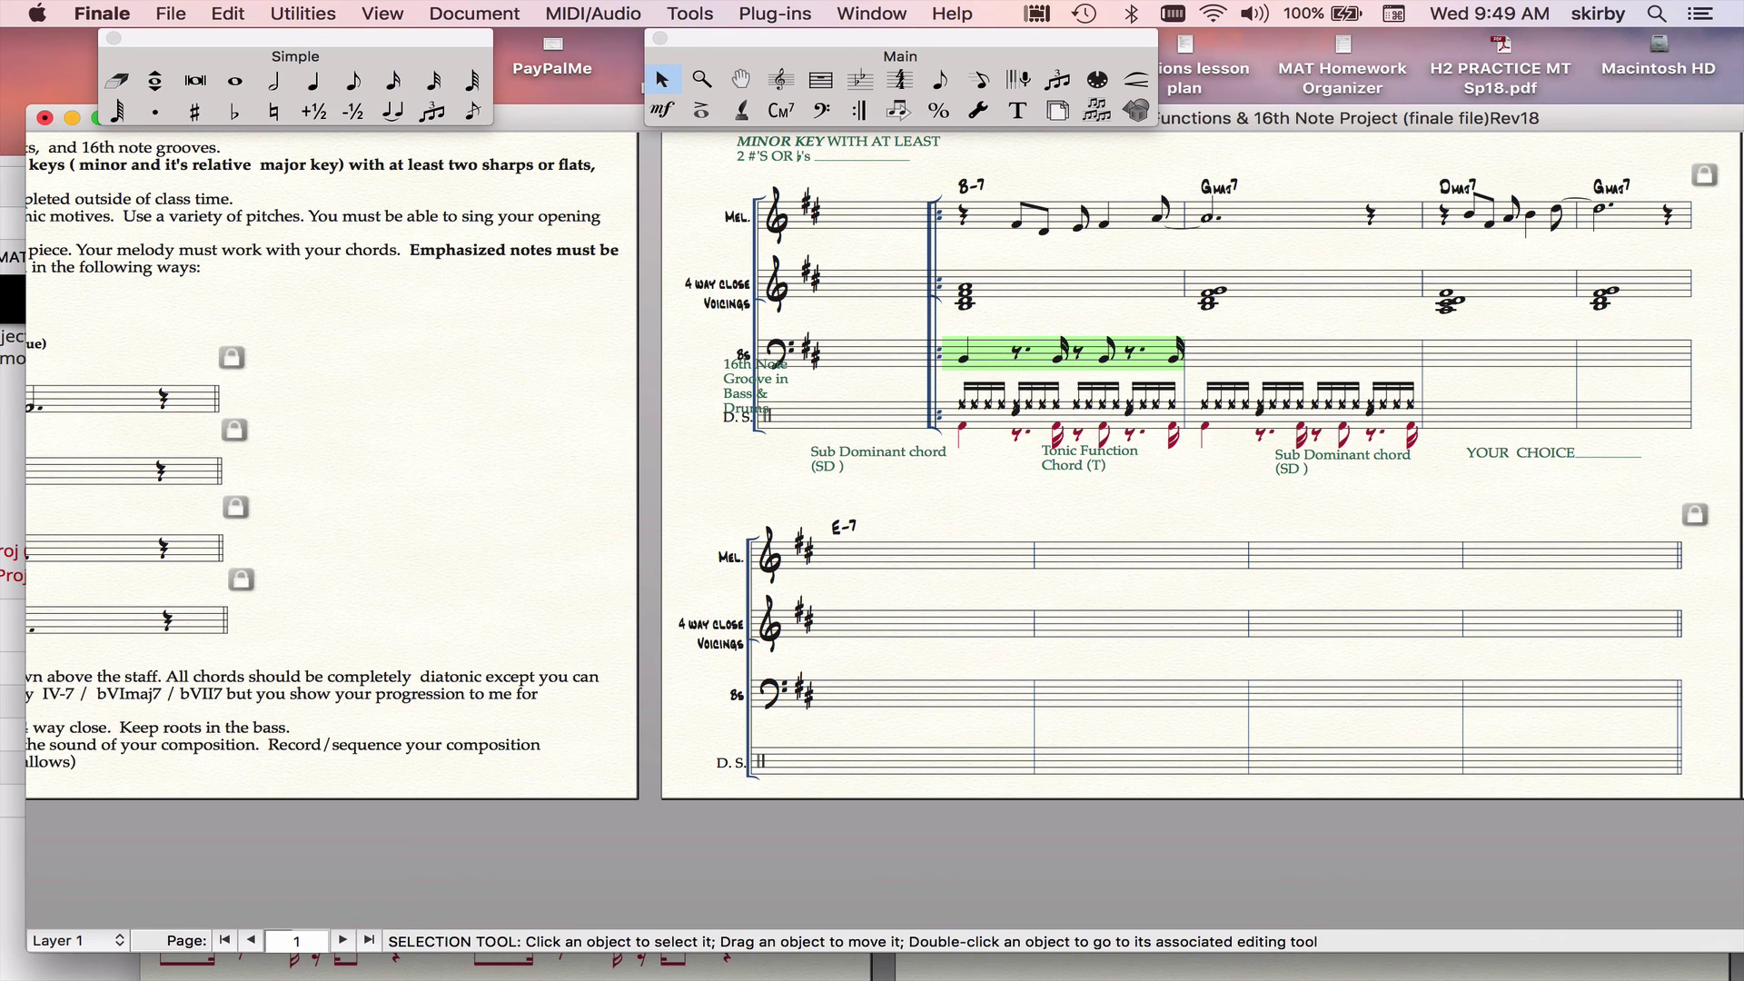
- Copy the first bass measure's syncopated rhythm onto measure 2 of the Bs staff
triple_click(1040, 357)
left_click(1012, 324)
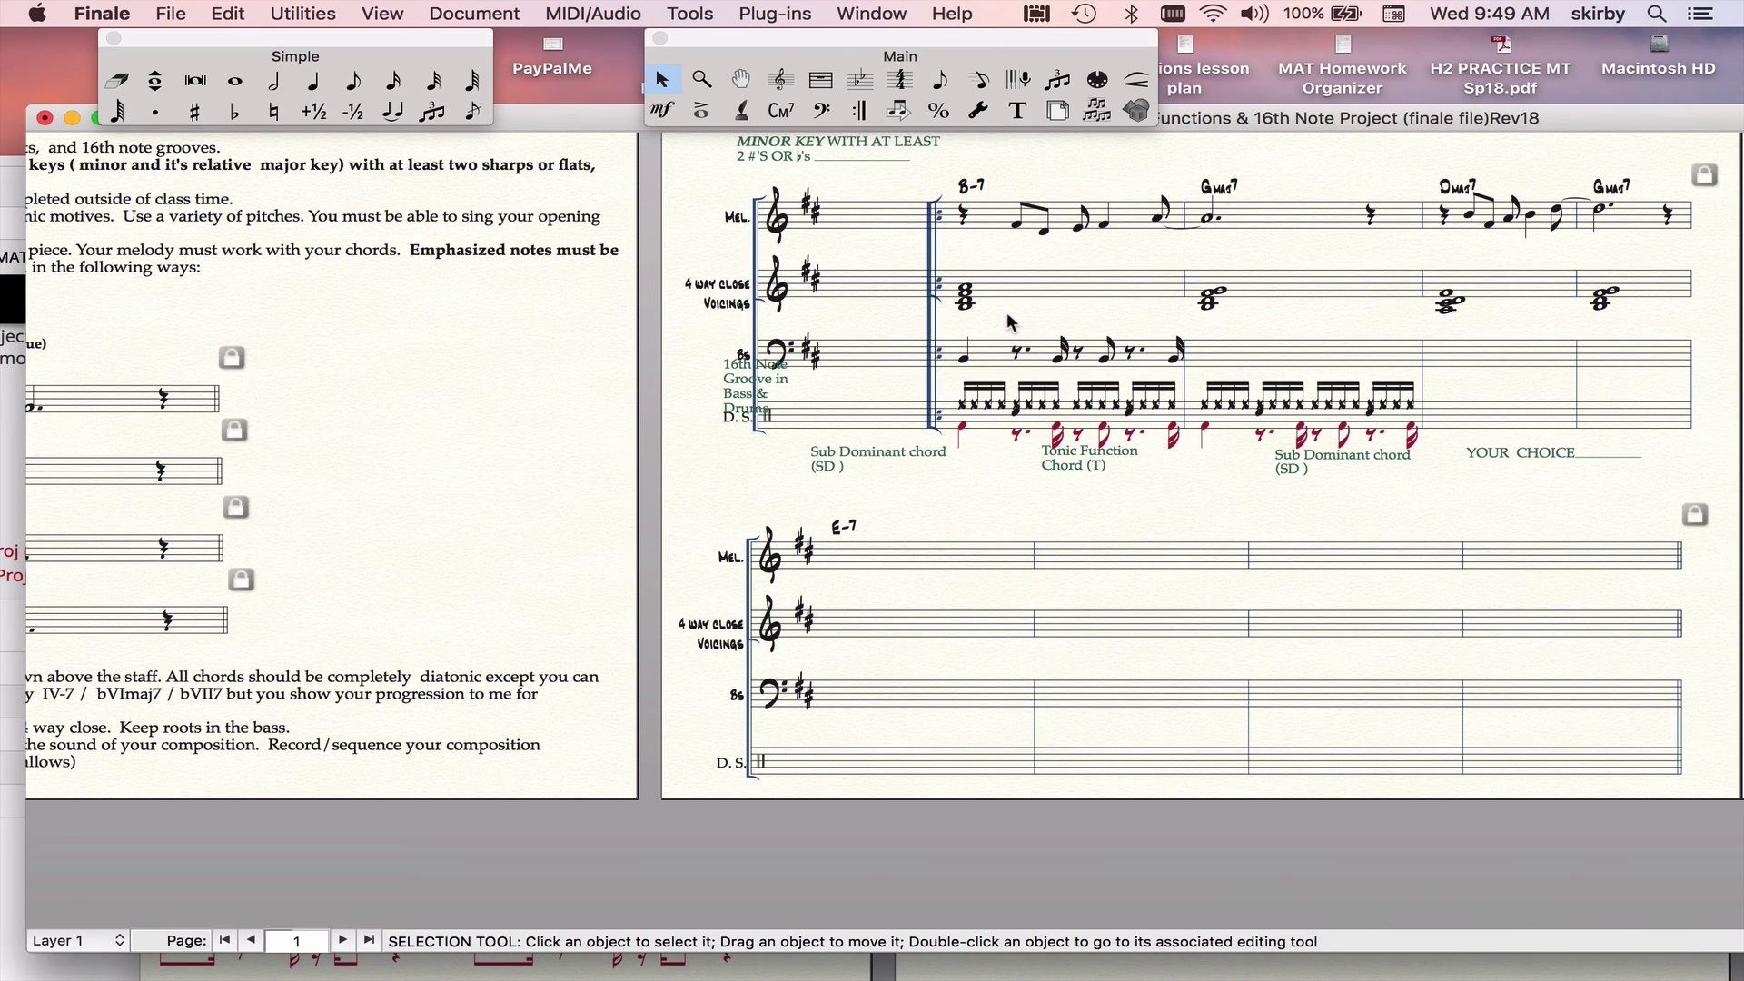
left_click(1016, 361)
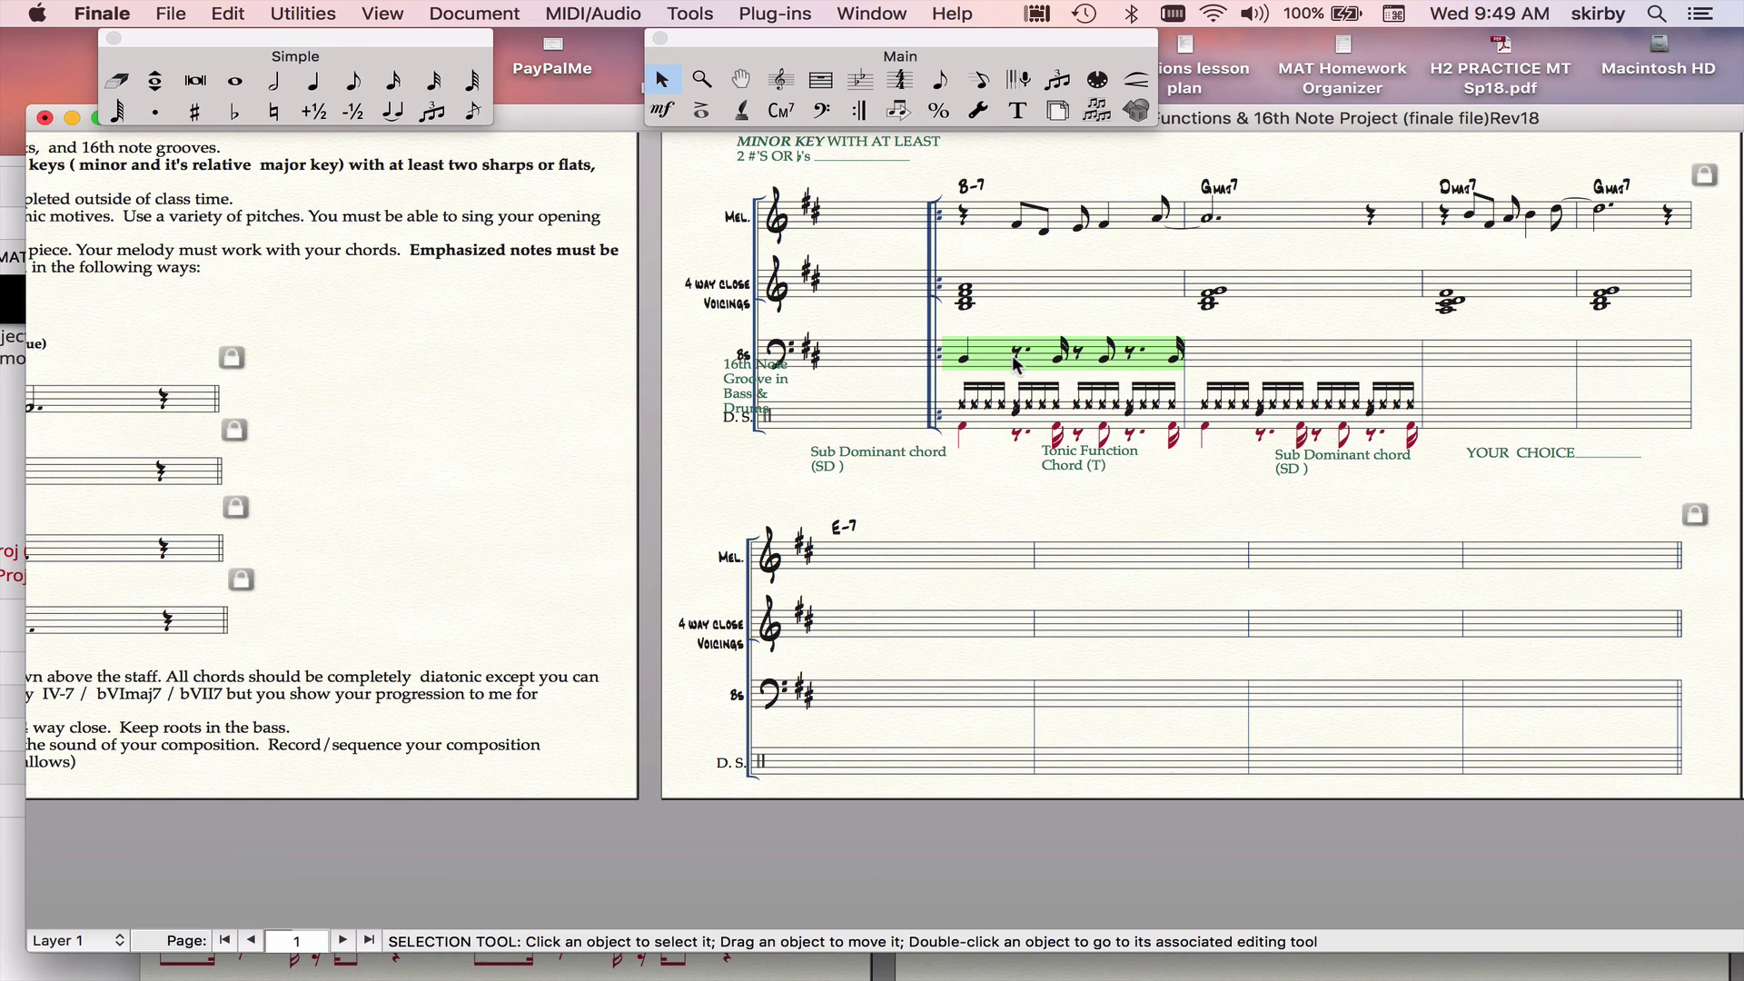
left_click_drag(1016, 362, 1301, 361)
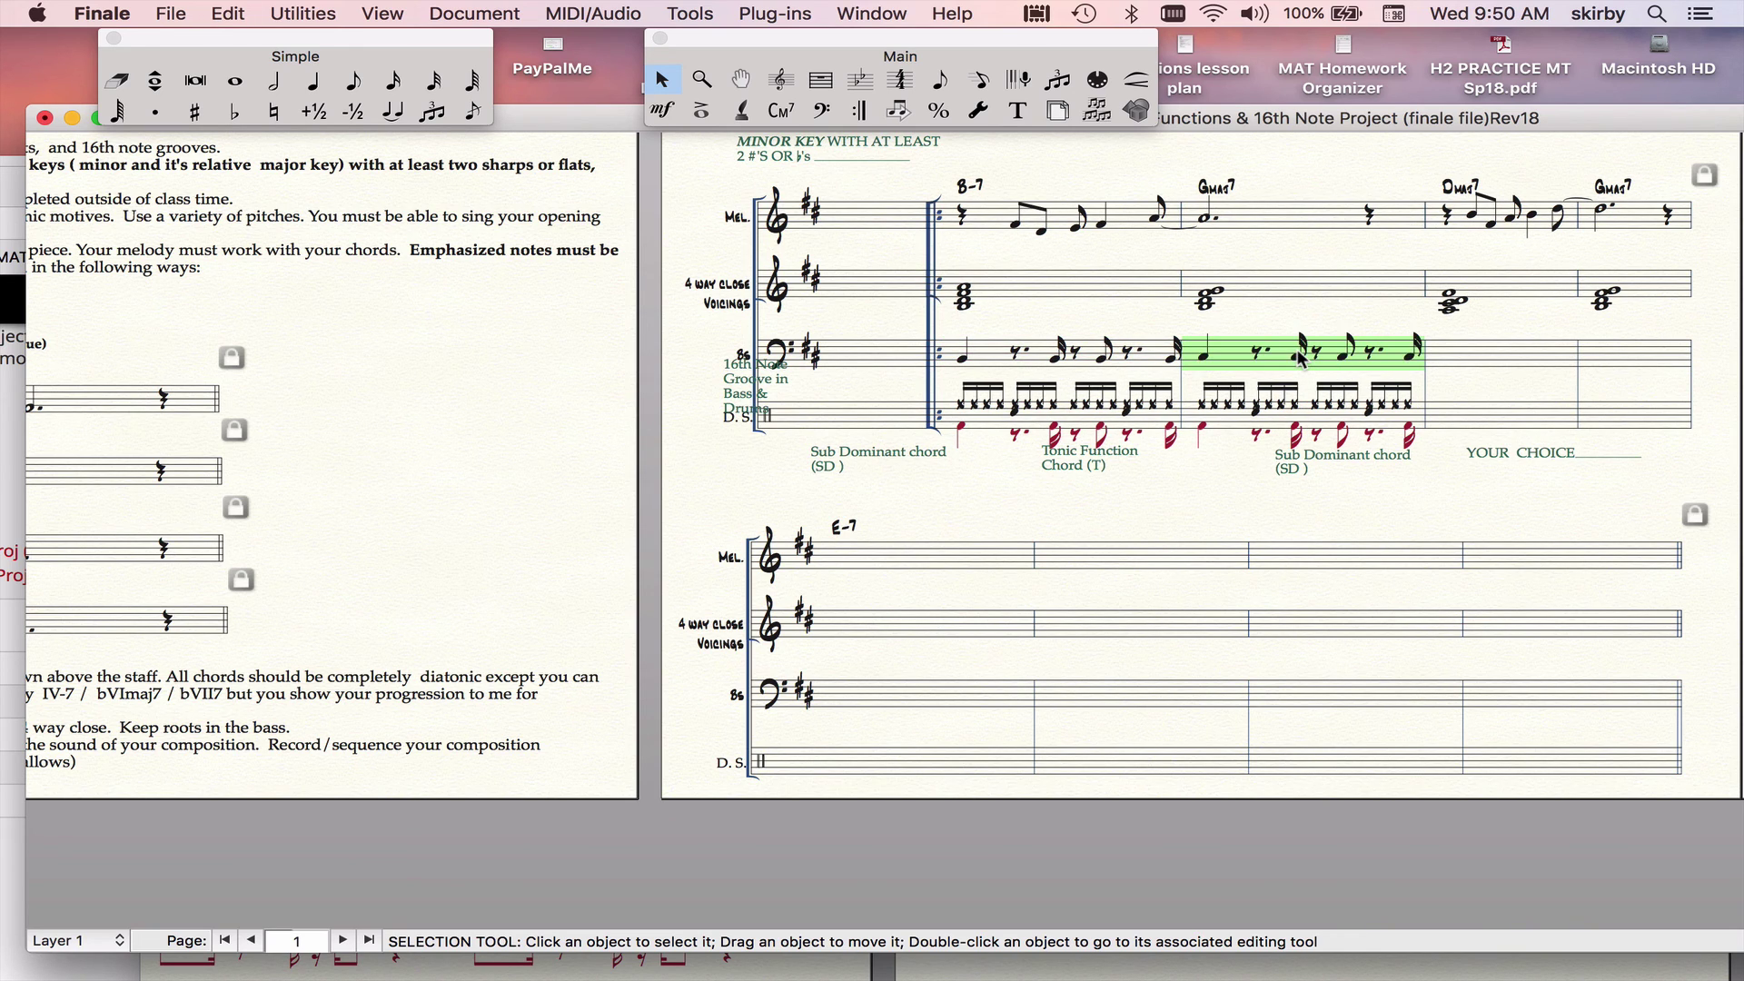
key("super+shift+2")
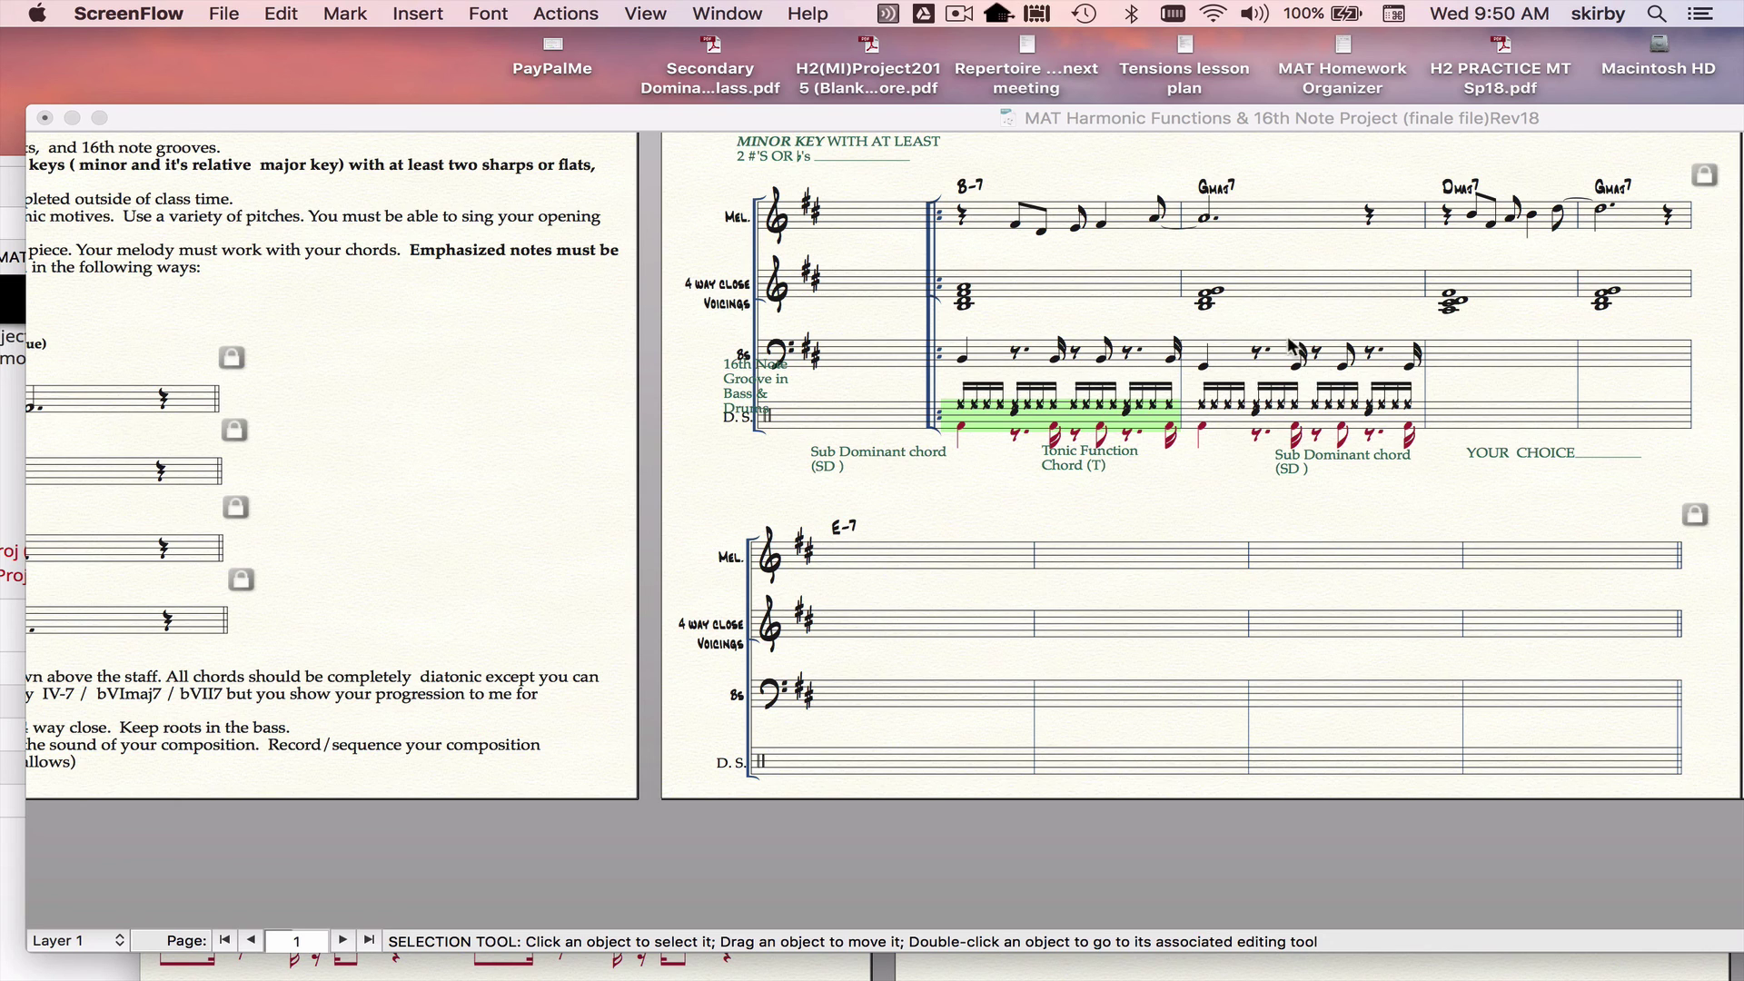
left_click(1172, 357)
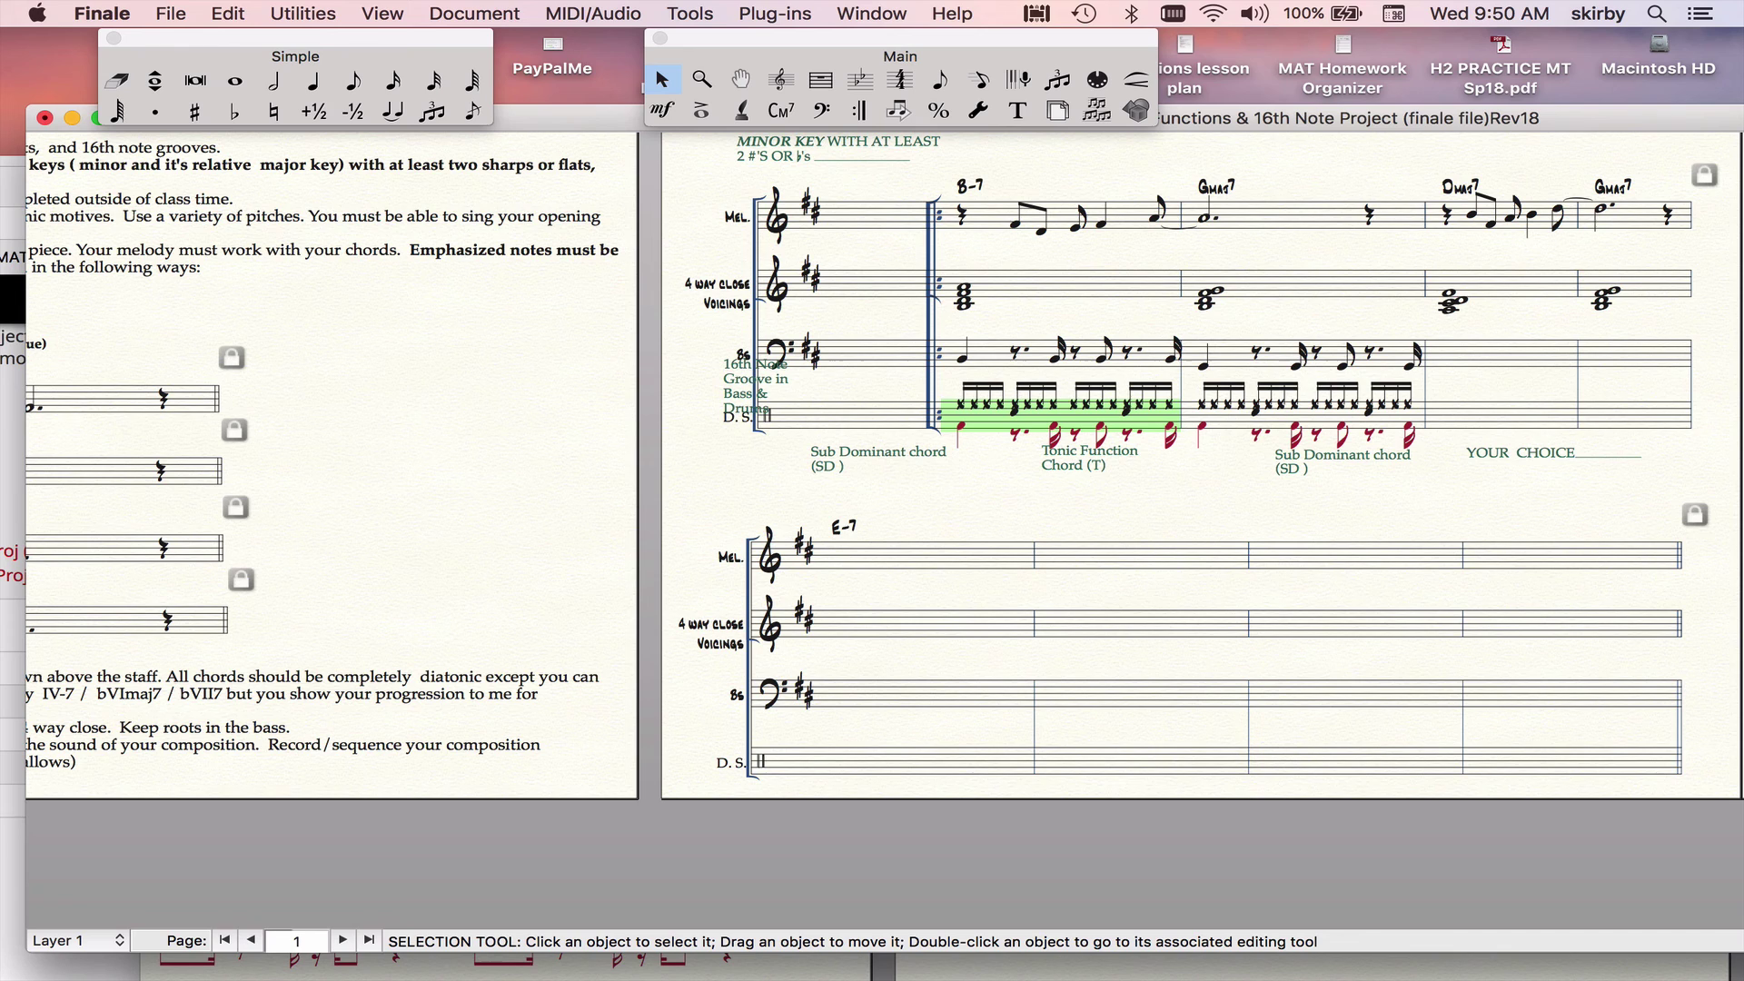
- Lower two of measure two's bass 16th notes and raise the last 16th three steps
double_click(1173, 360)
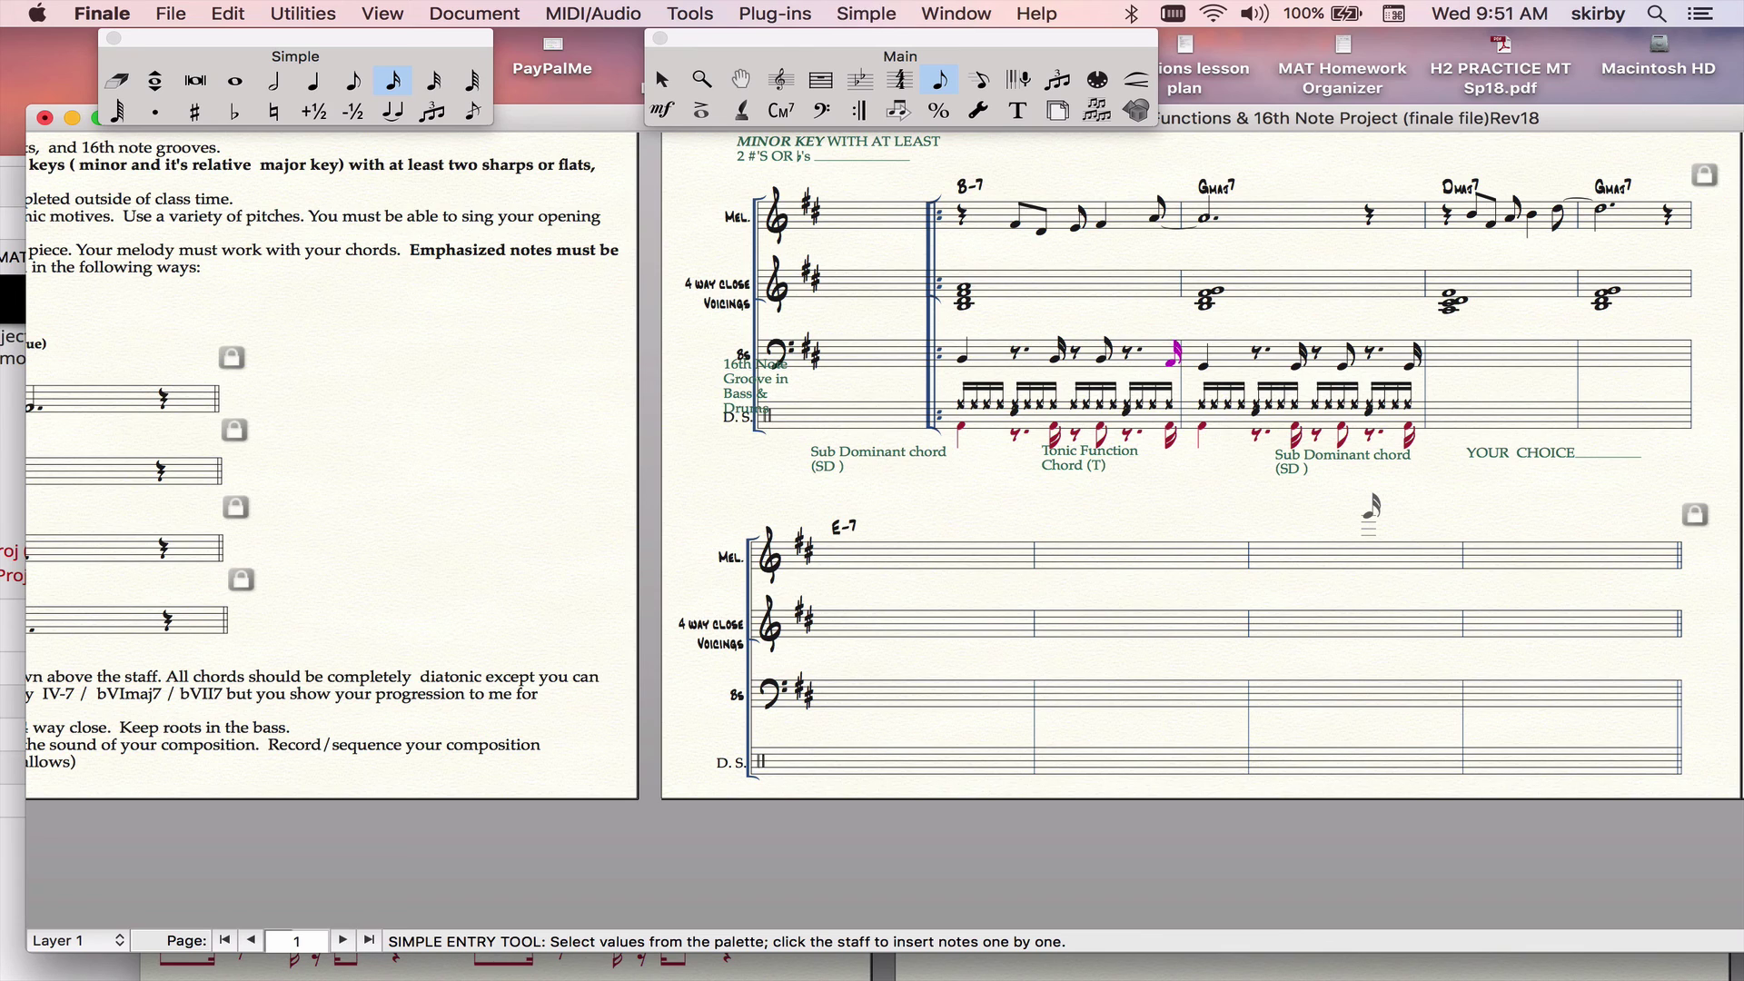
key("Right")
key("Left")
key("Left")
key("Left")
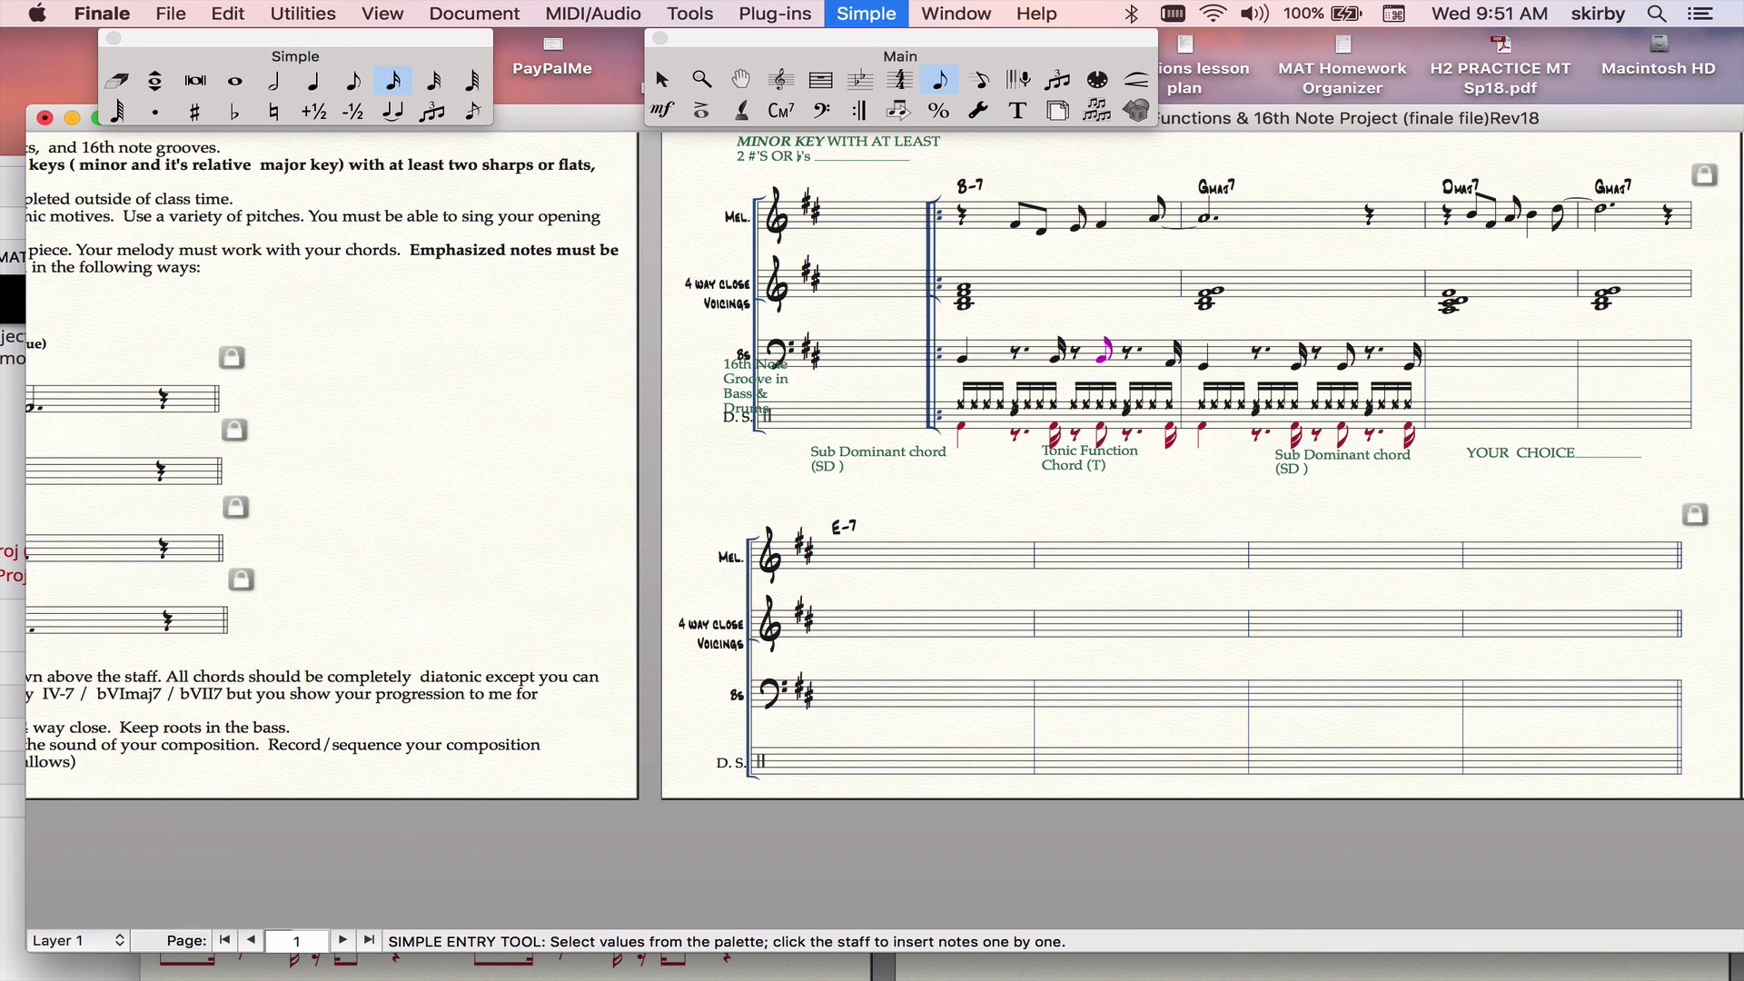
key("Left")
key("Left")
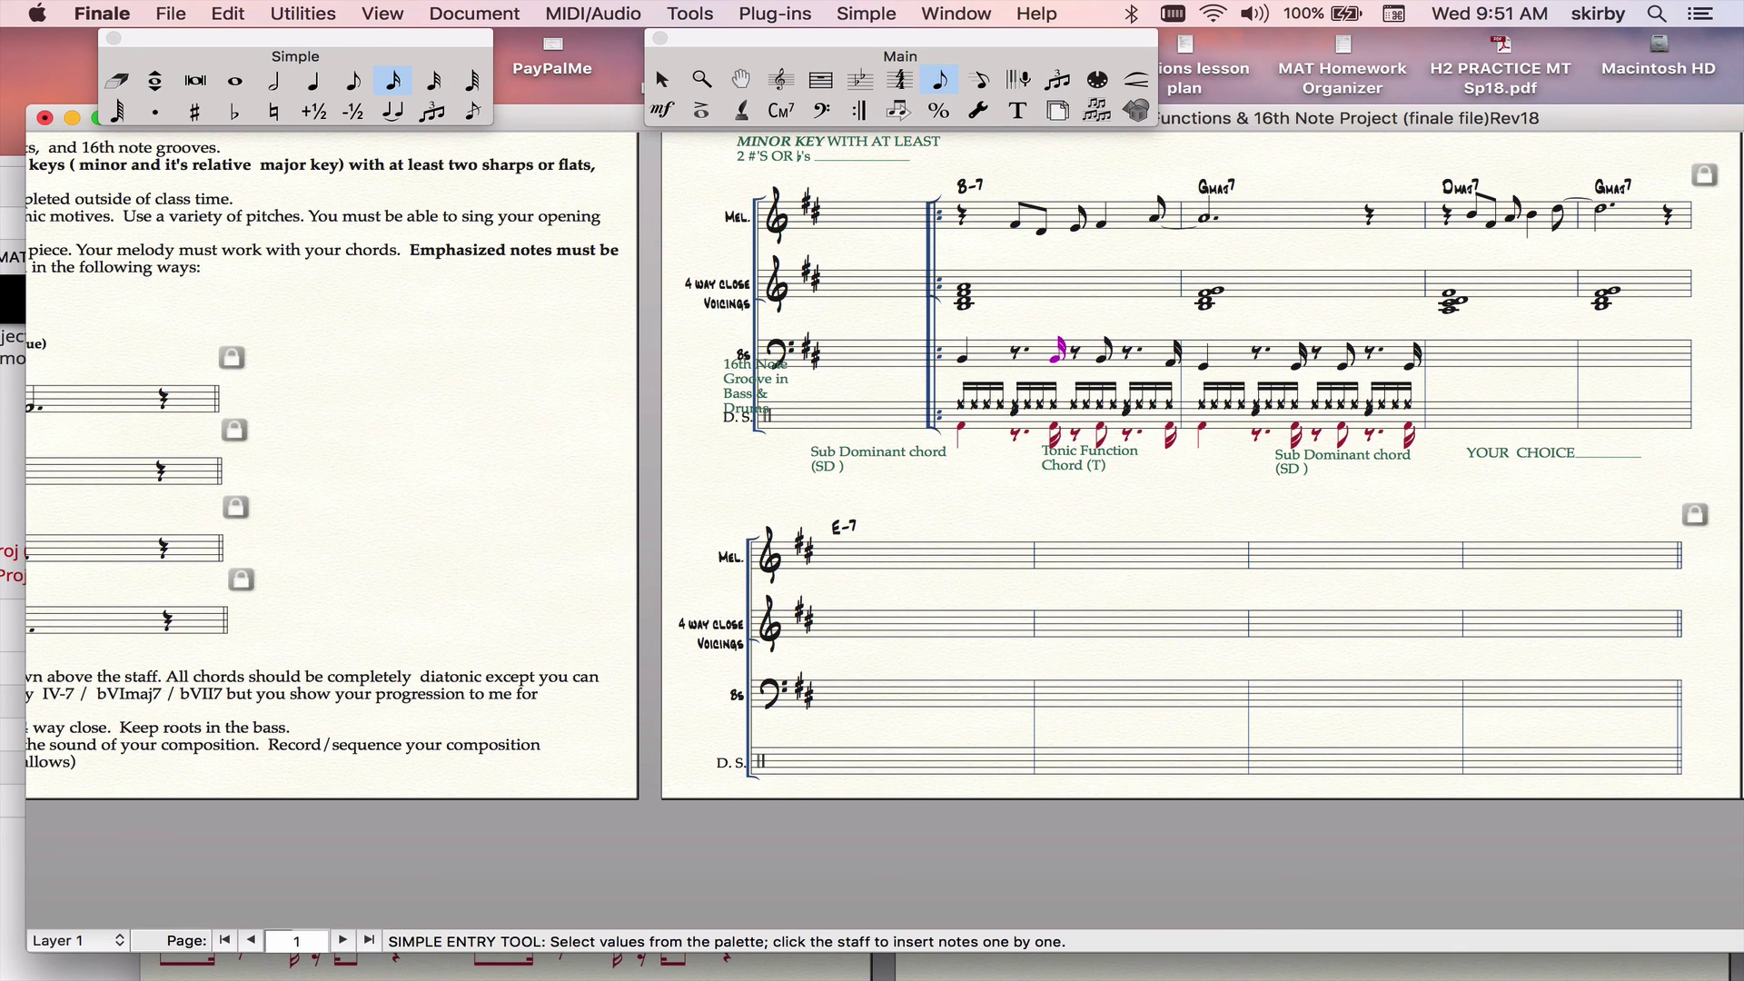
key("Down")
key("Down")
key("Right")
key("Right")
key("Right")
key("Right")
key("Right")
key("Right")
key("Right")
key("Down")
key("Down")
key("Down")
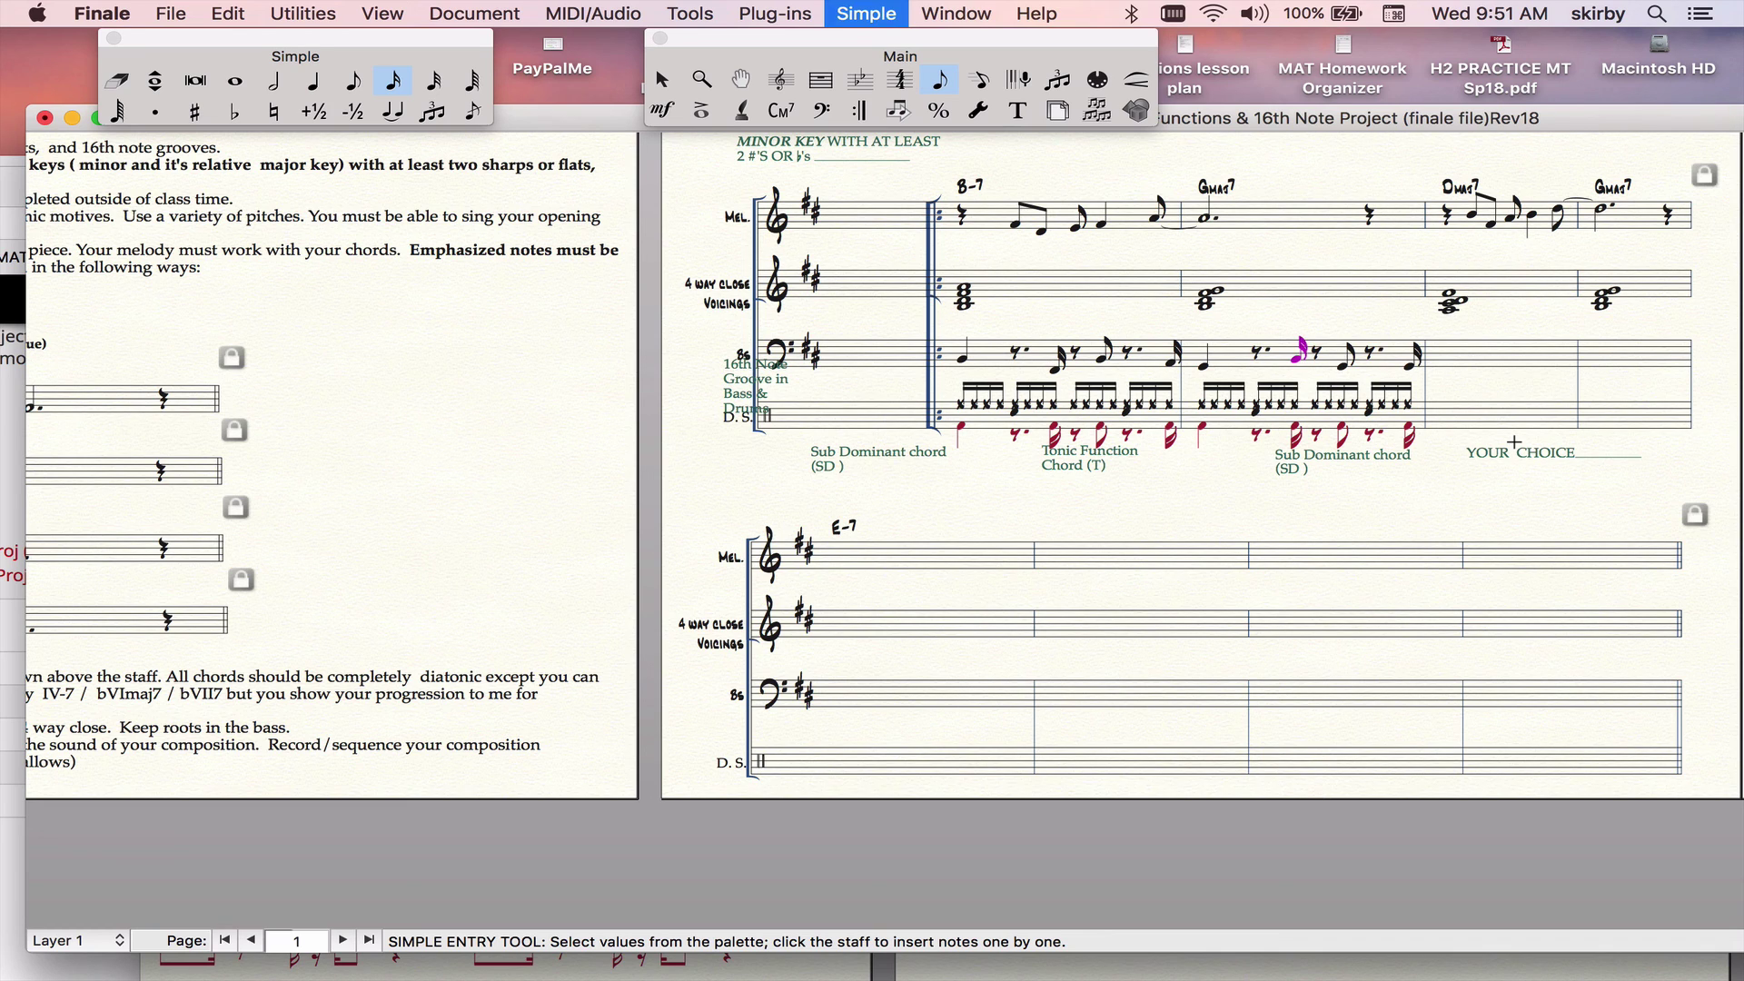
key("Right")
key("Right")
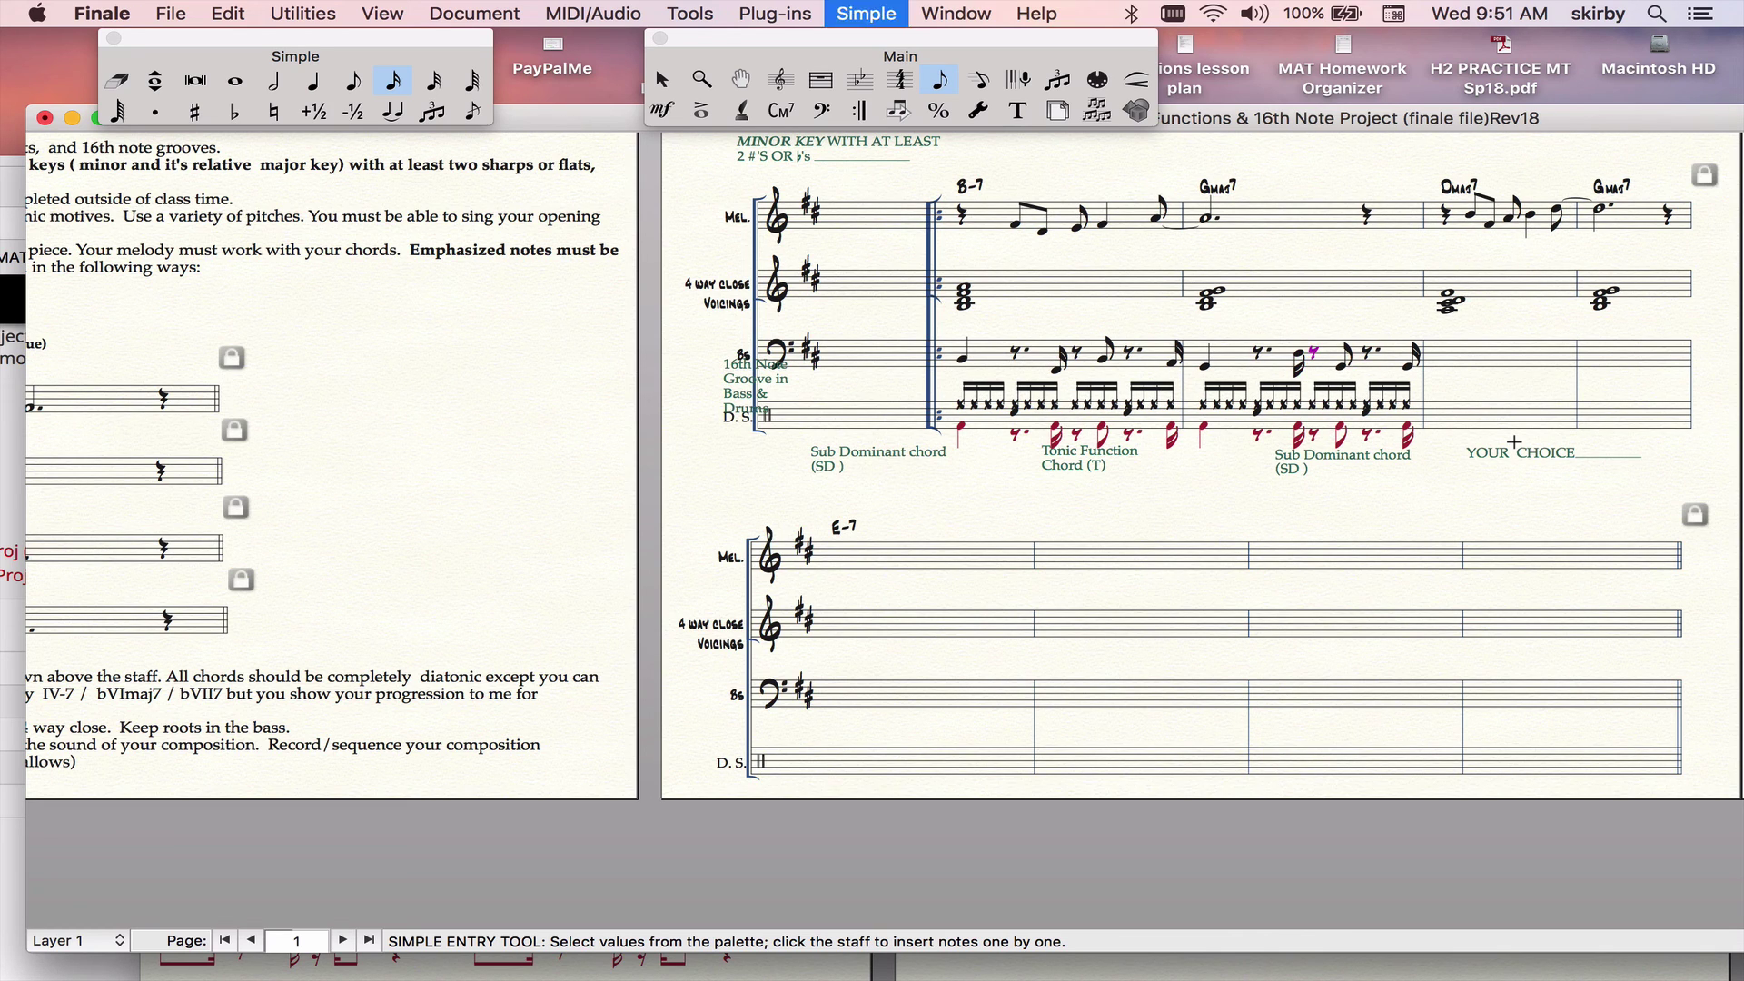
key("Right")
key("Right")
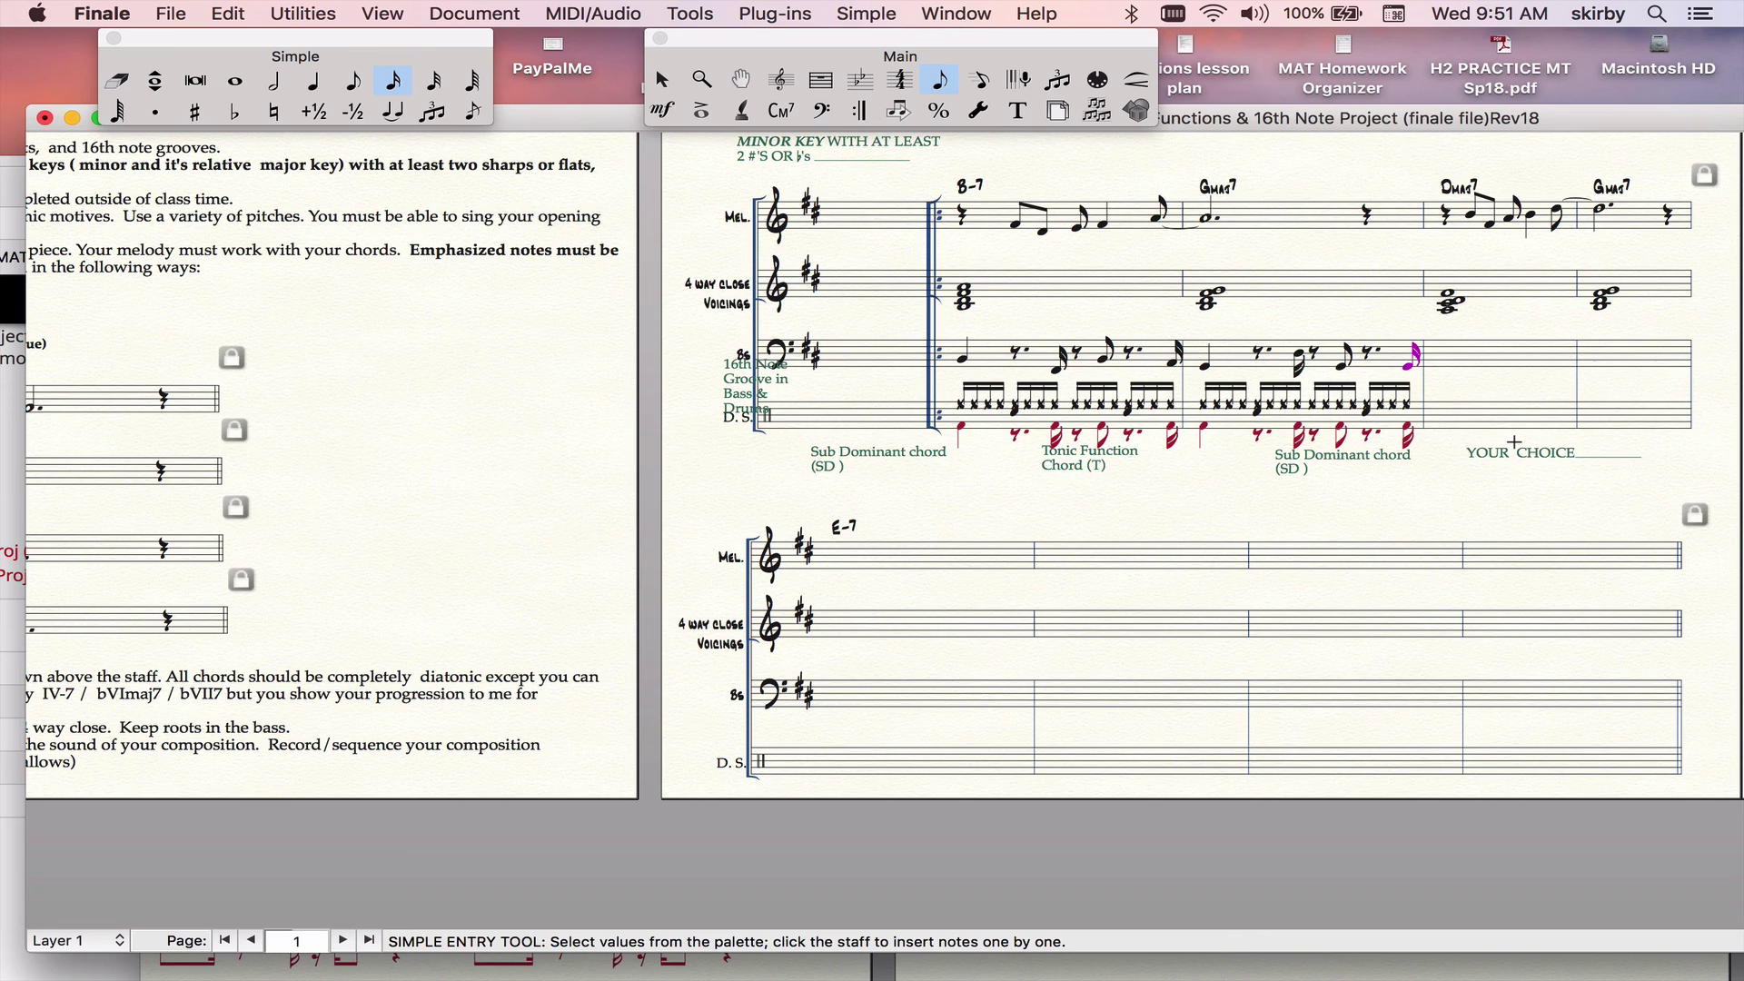
key("Up")
key("Up")
key("Up")
- Close bass measure two with two sixteenth notes and begin measure three with a quarter note
left_click(1408, 347)
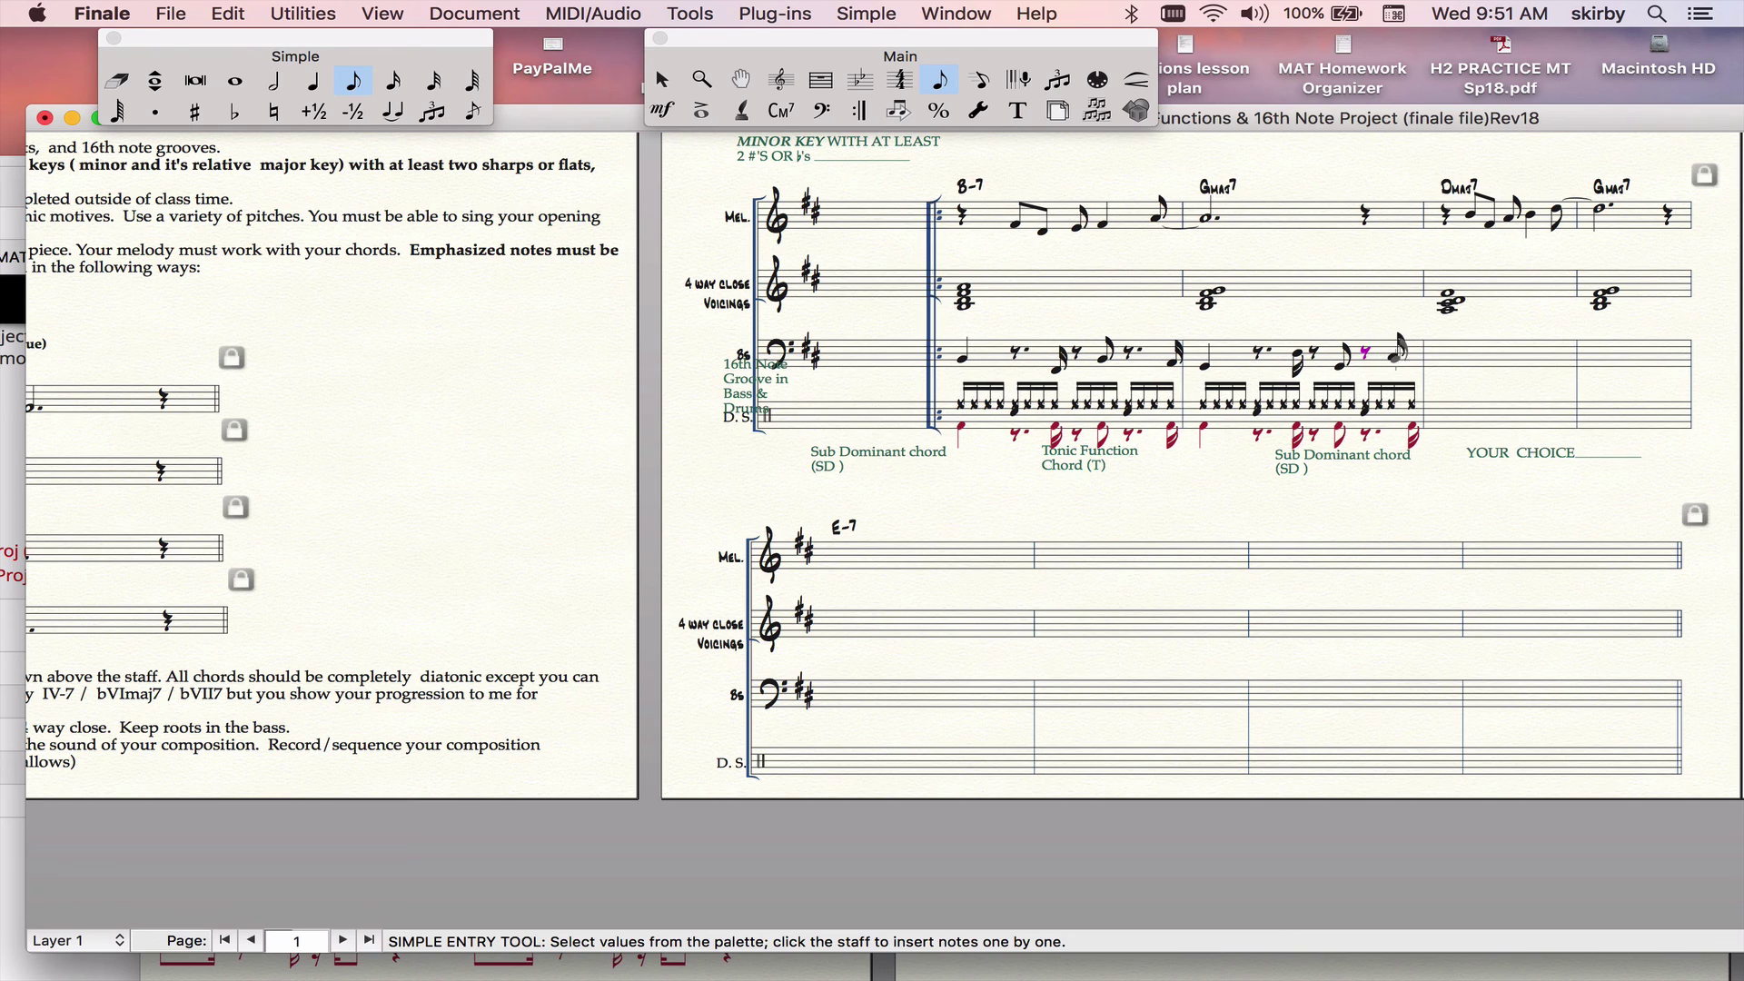
key("ctrl+alt+3")
left_click(1390, 356)
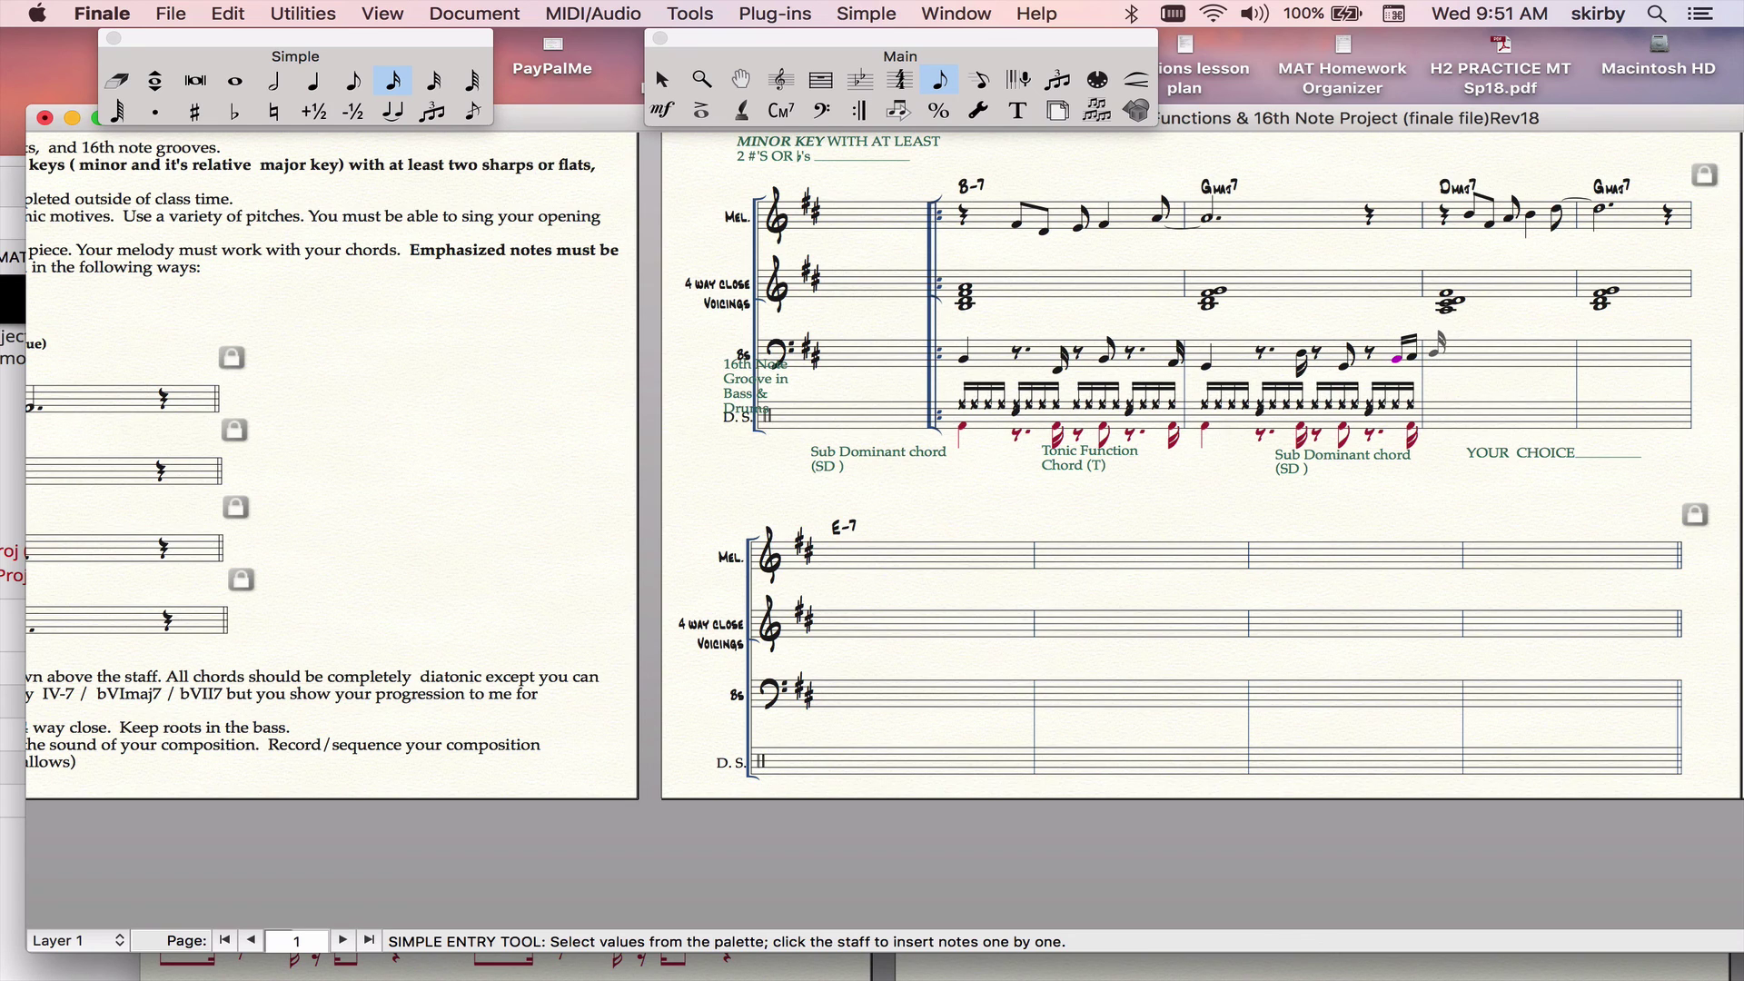
key("ctrl+alt+5")
left_click(1442, 354)
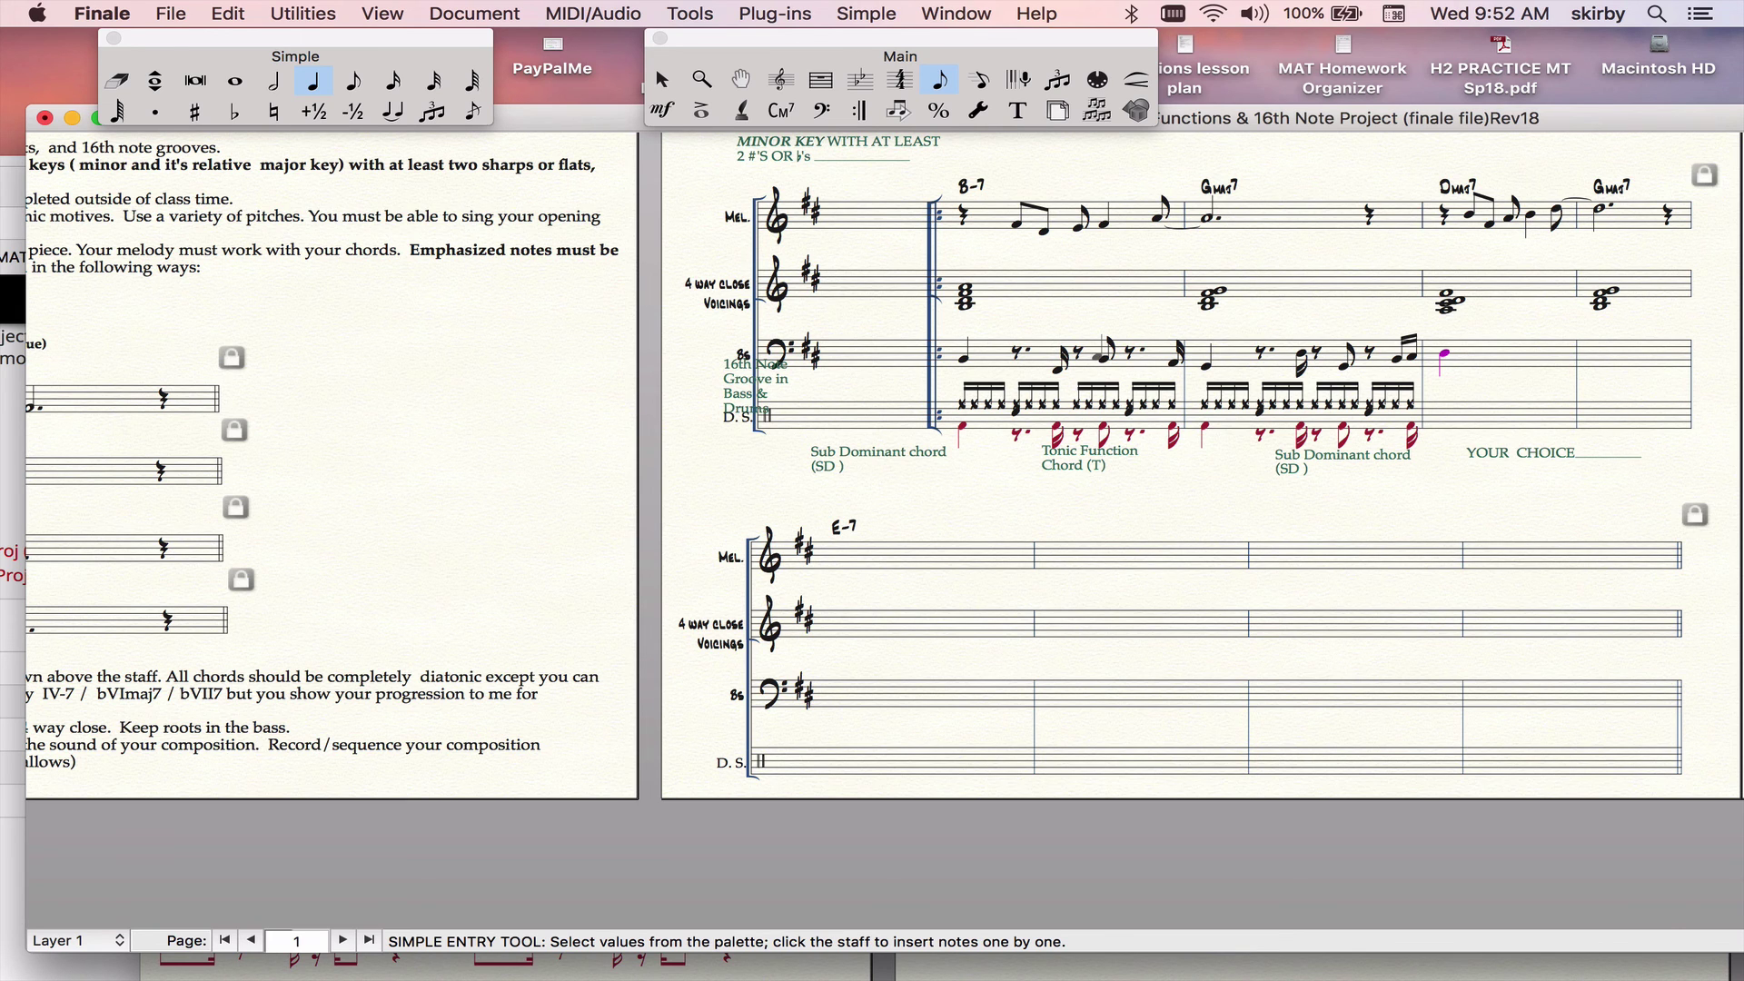
scroll(1099, 353, "right", 8)
scroll(1099, 352, "up", 2)
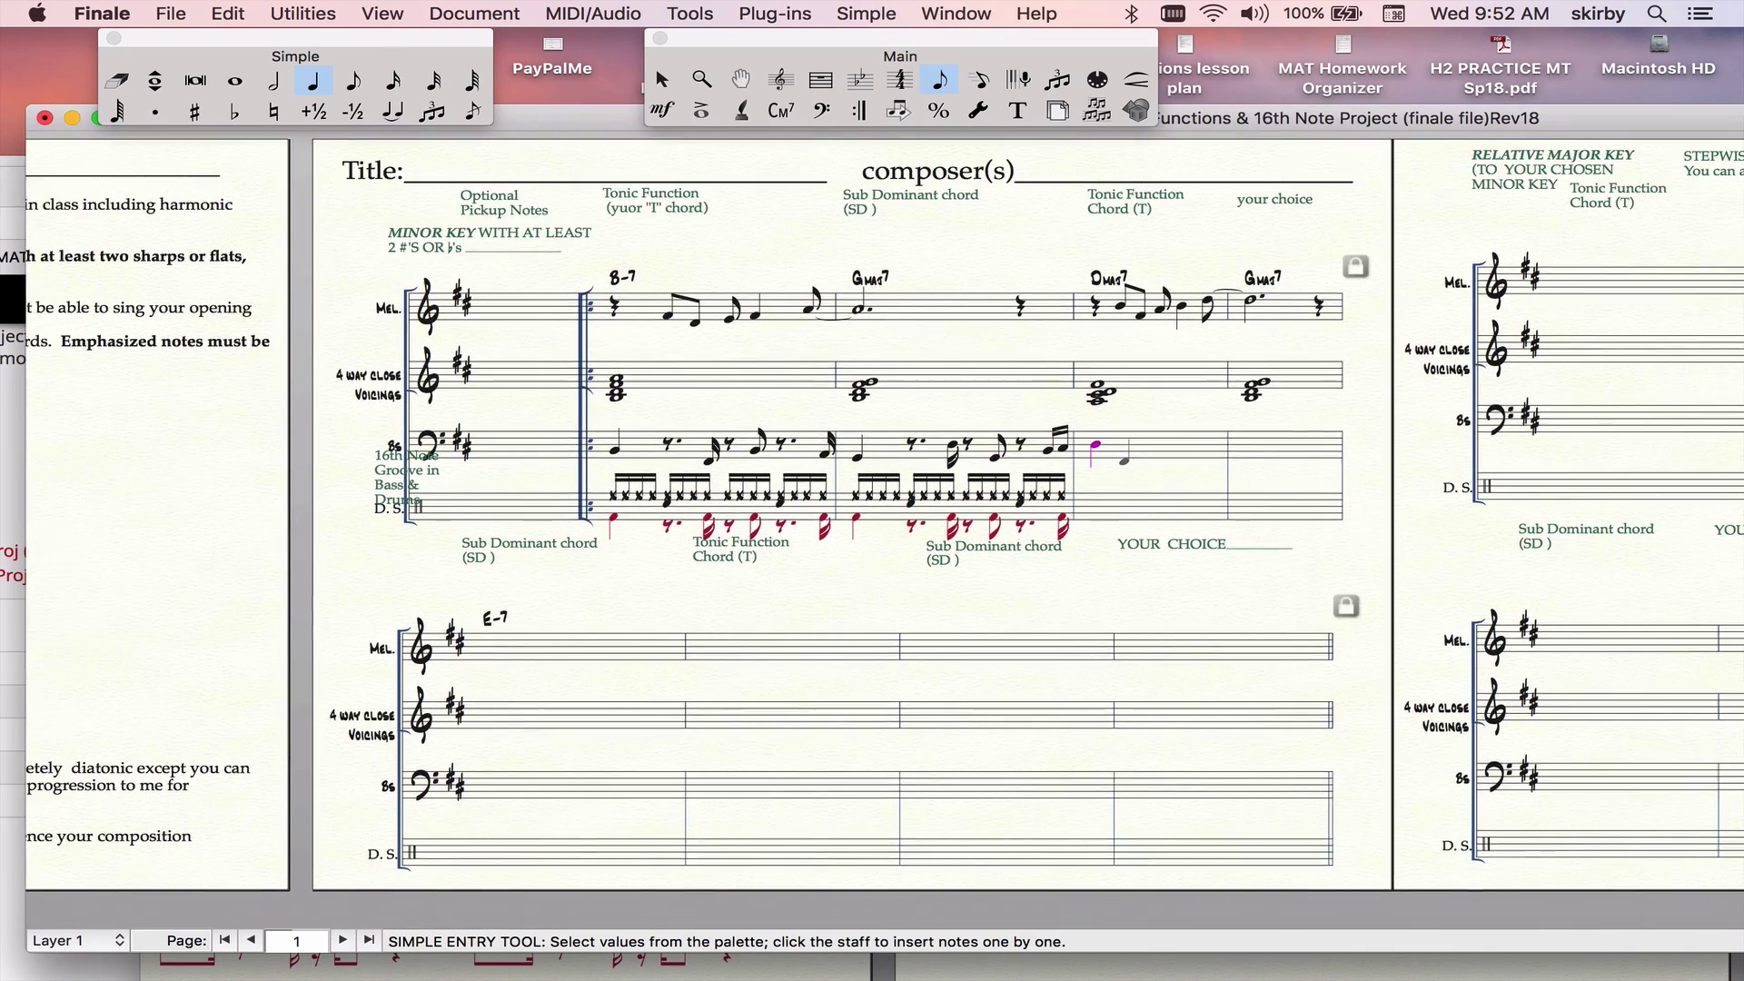
scroll(872, 527, "right", 12)
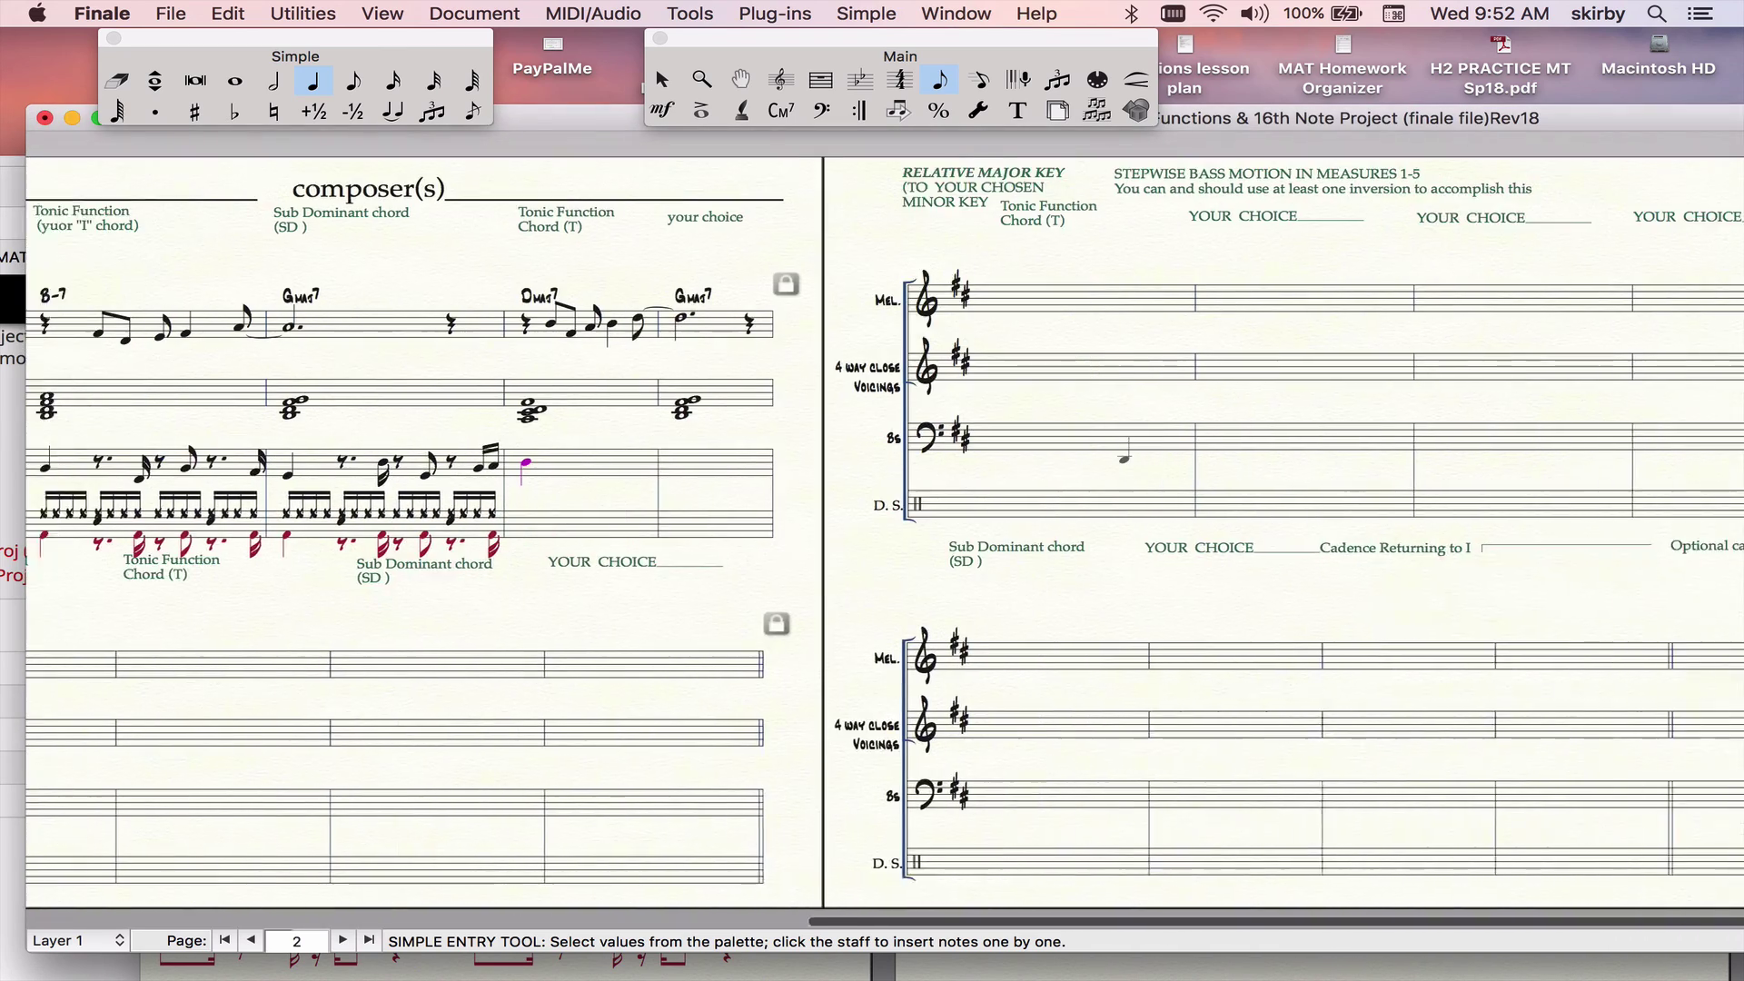
scroll(1125, 457, "right", 1)
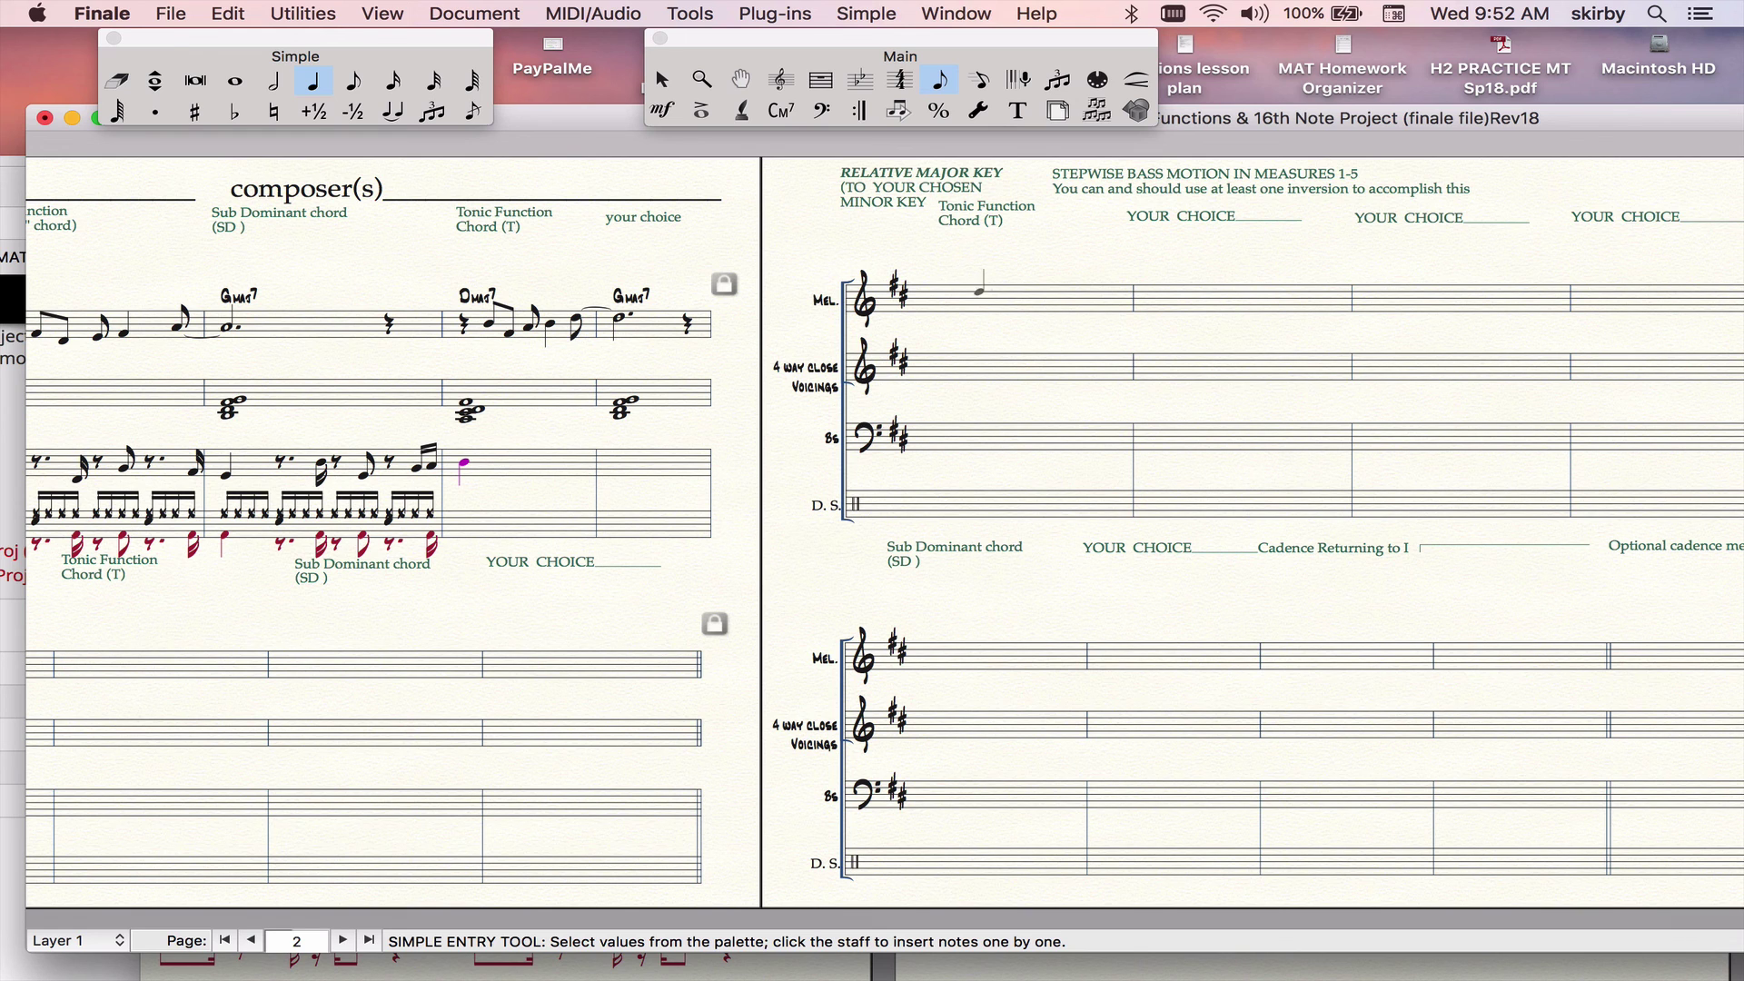
scroll(1016, 320, "right", 2)
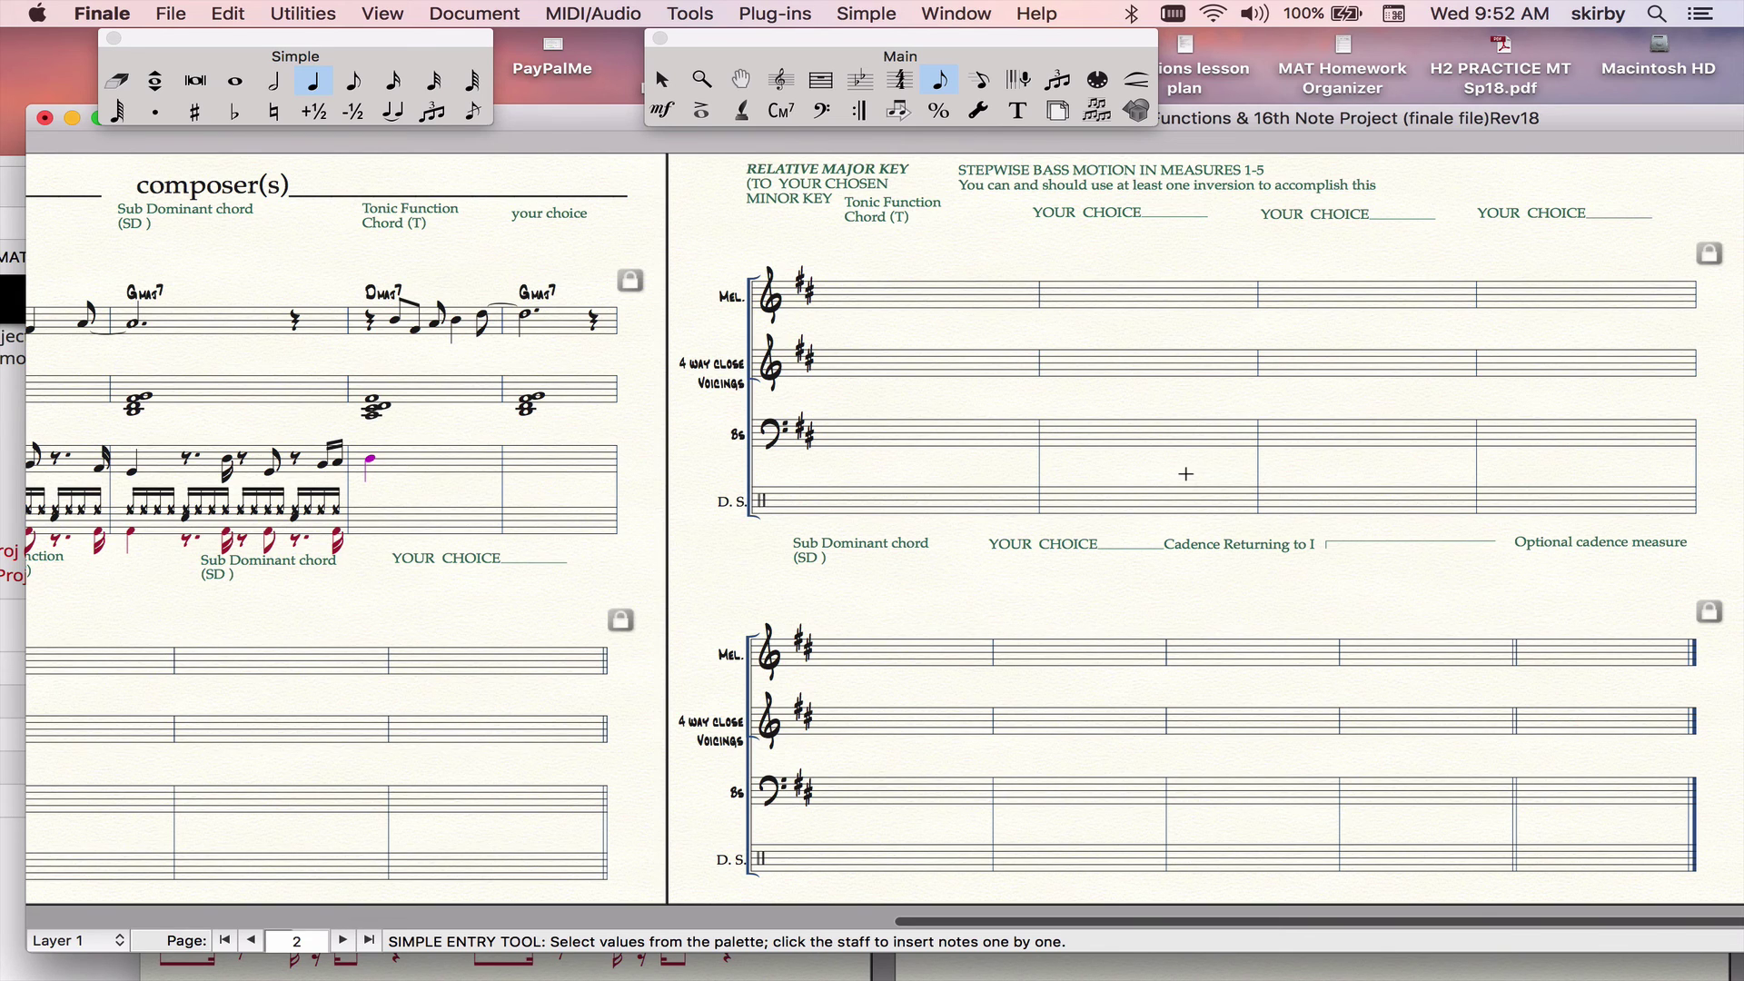
scroll(1185, 474, "right", 1)
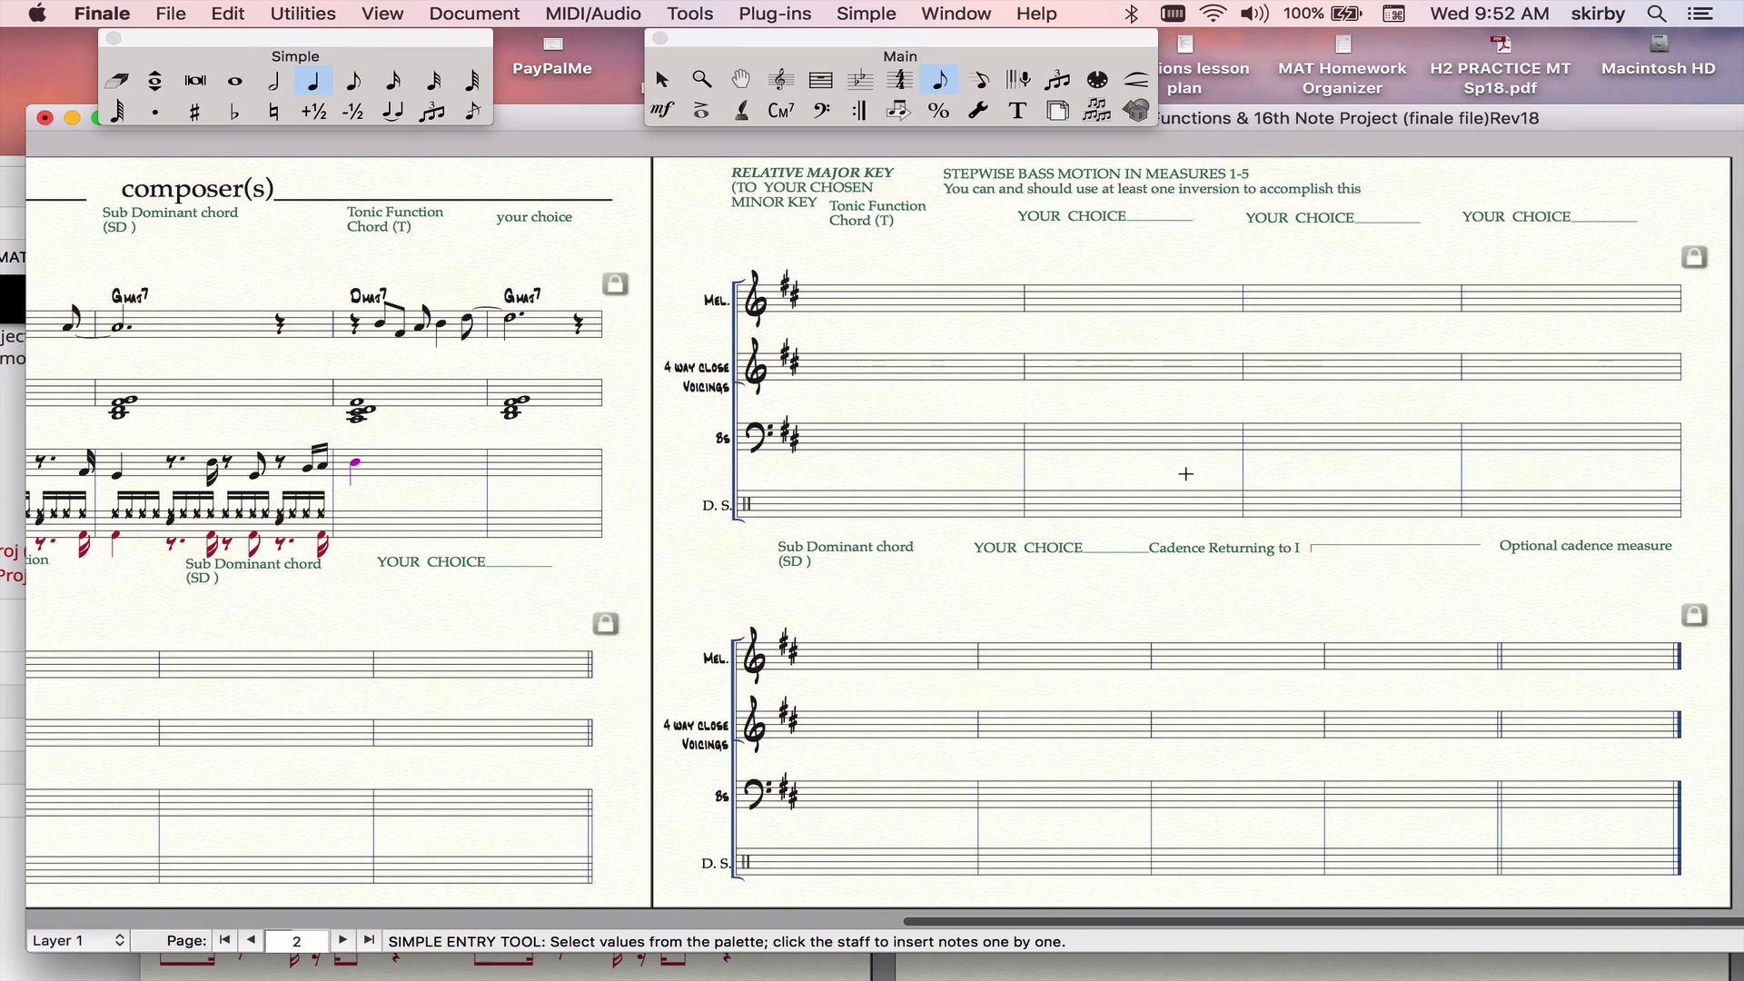
scroll(1122, 302, "left", 10)
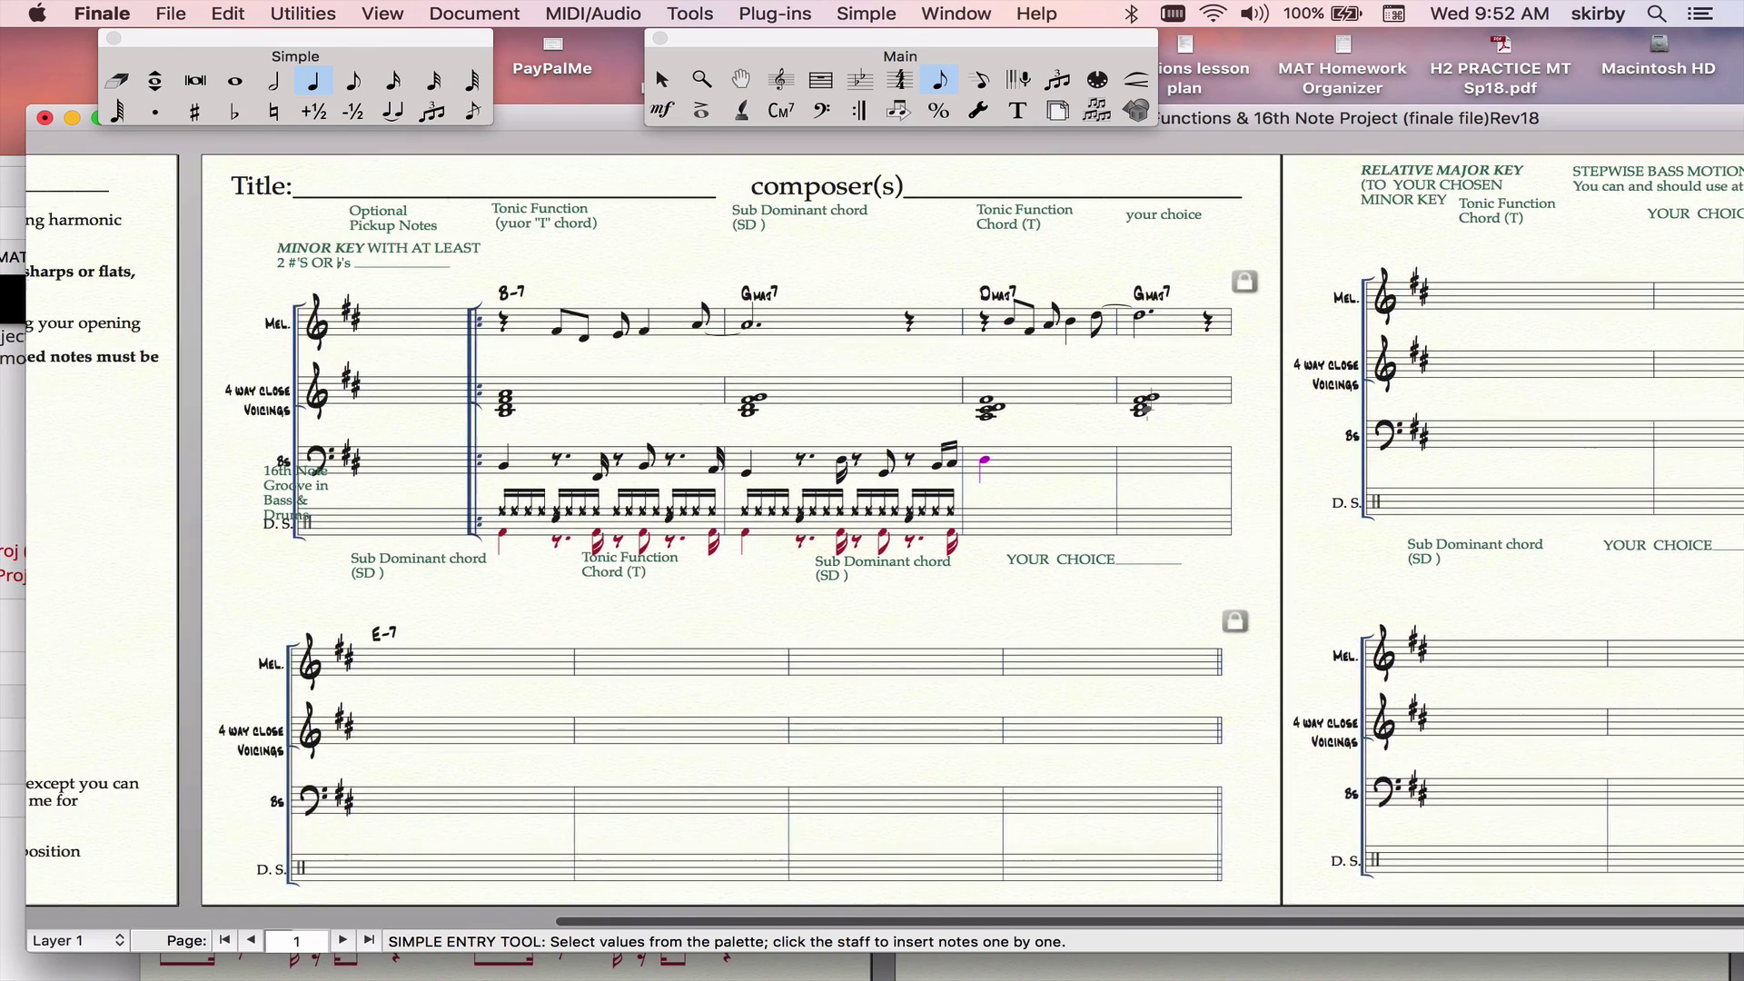